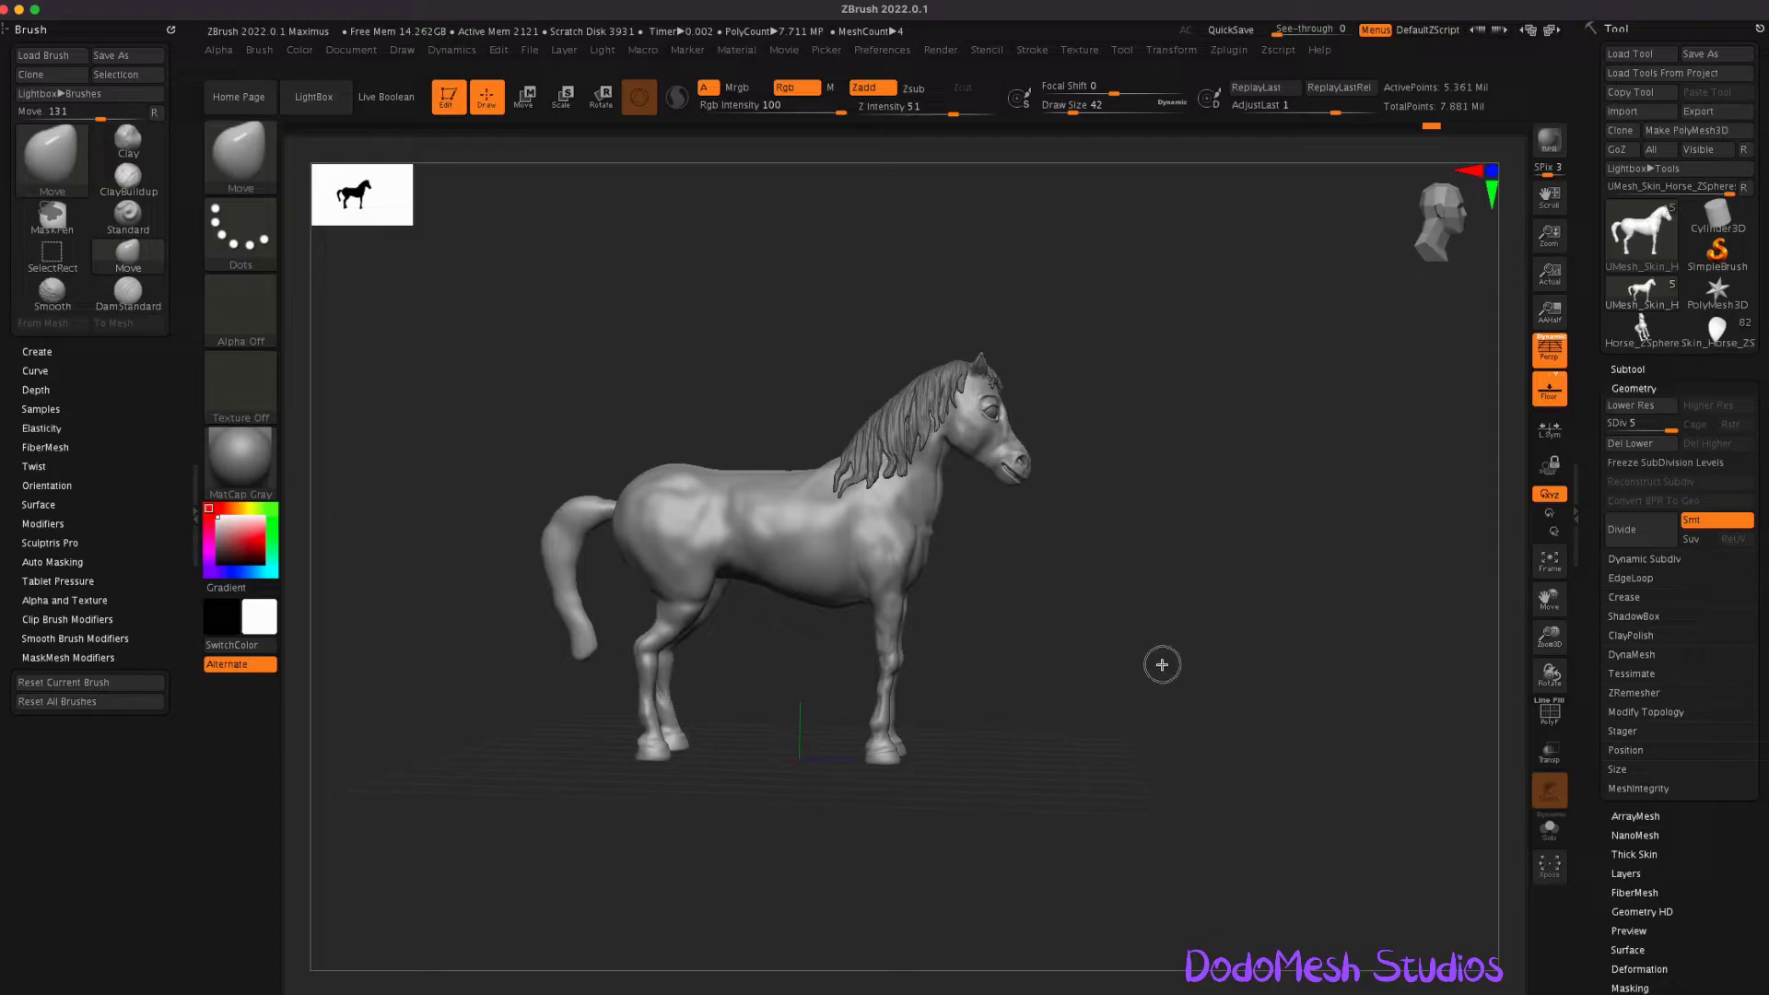
# - Hide the Extract1 mane subtool in the subtool list
pyautogui.keyDown('alt'); pyautogui.moveTo(1163, 670); pyautogui.dragTo(1208, 675); pyautogui.keyUp('alt')
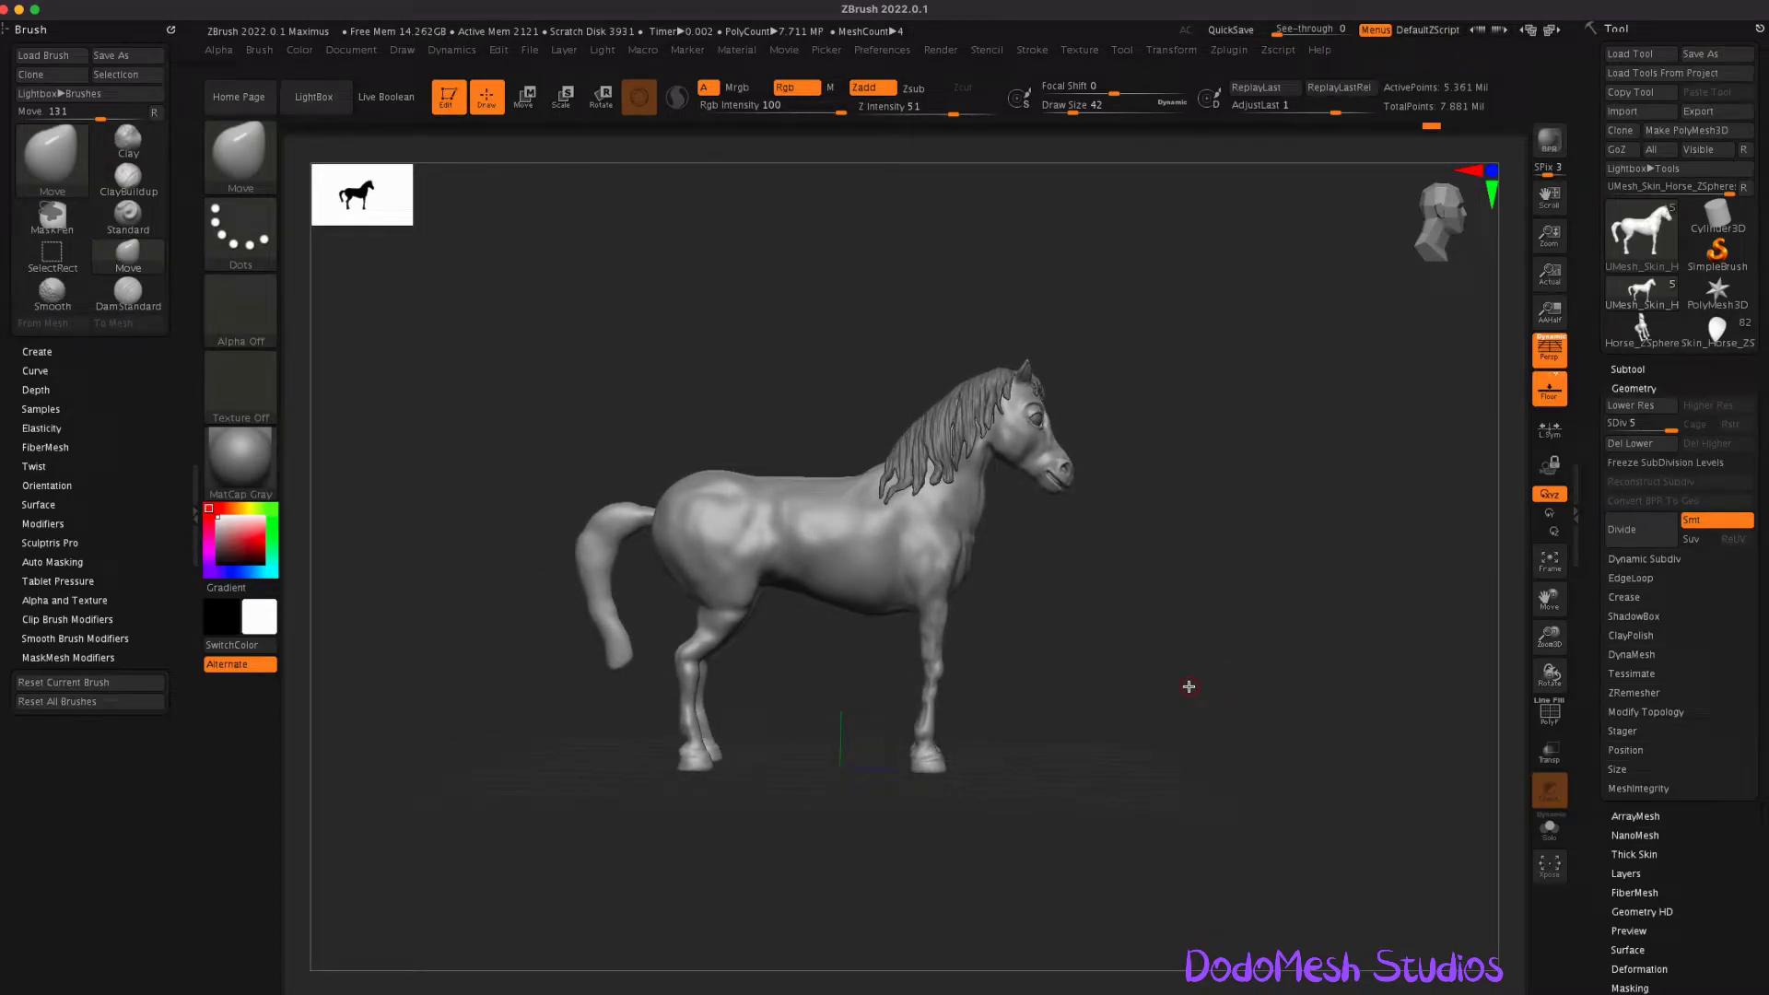
pyautogui.click(1627, 369)
pyautogui.click(1747, 379)
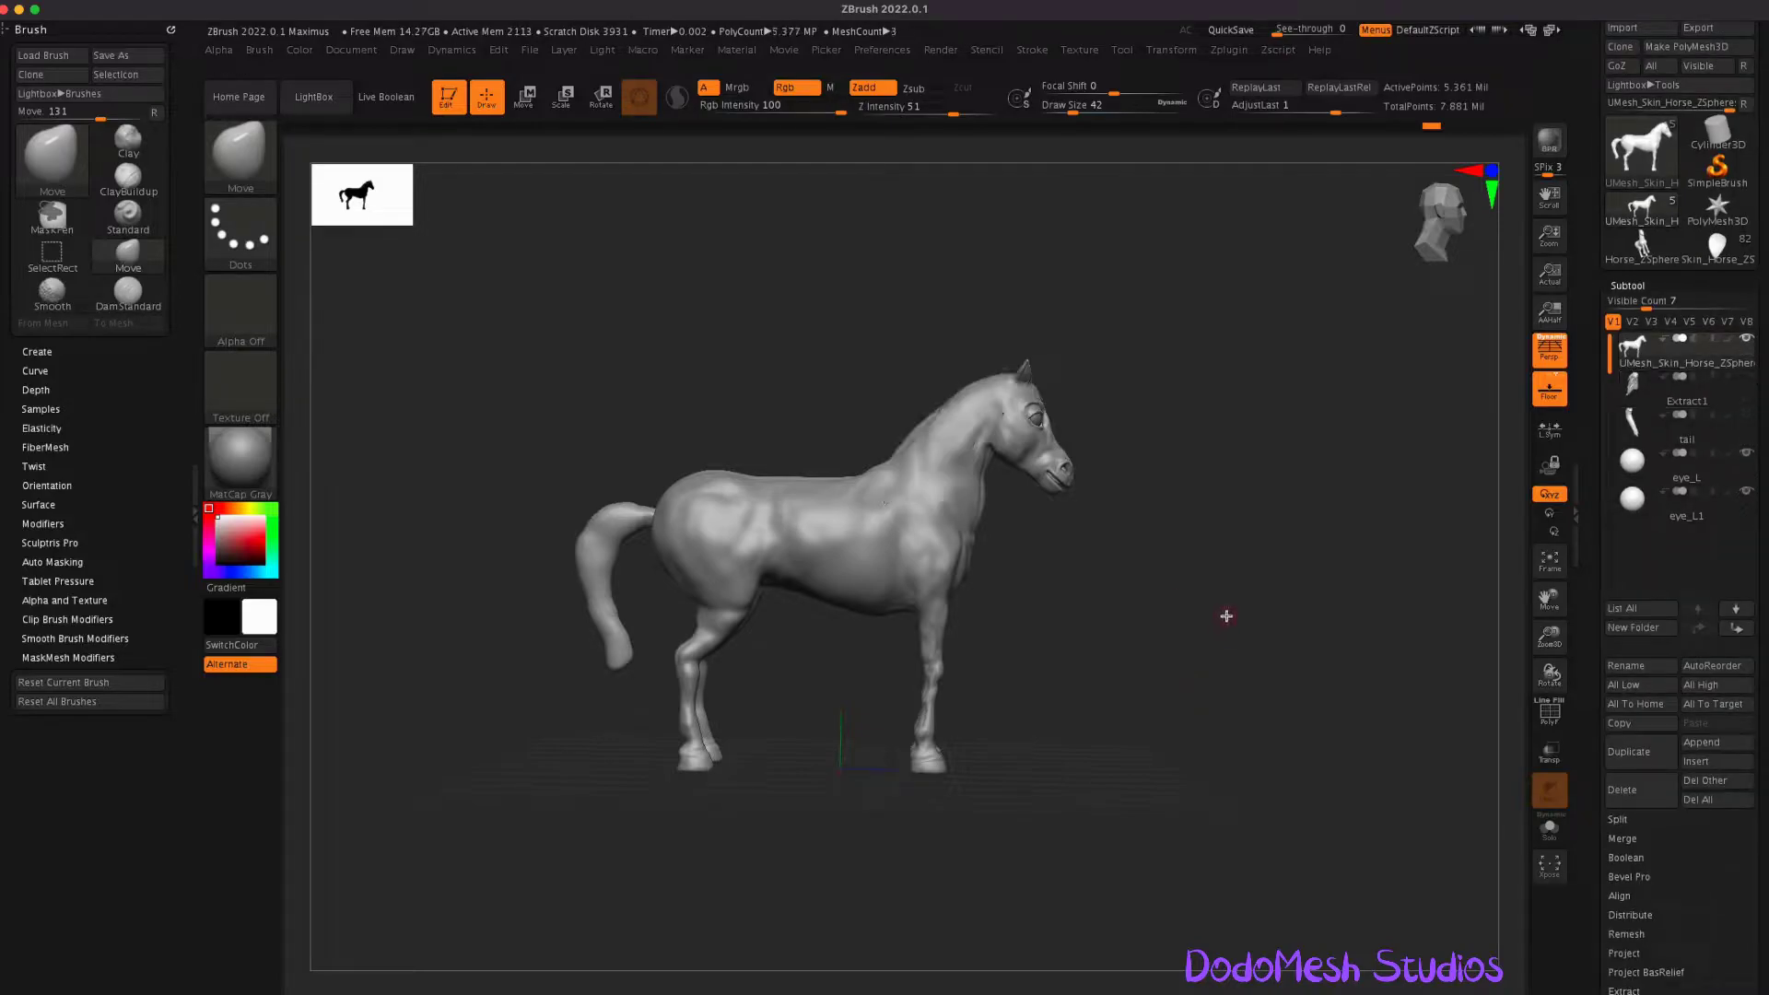
# - Mask the horse's head region, then invert the mask so the body is protected
pyautogui.keyDown('ctrl'); pyautogui.moveTo(1000, 344); pyautogui.dragTo(1096, 512); pyautogui.keyUp('ctrl')
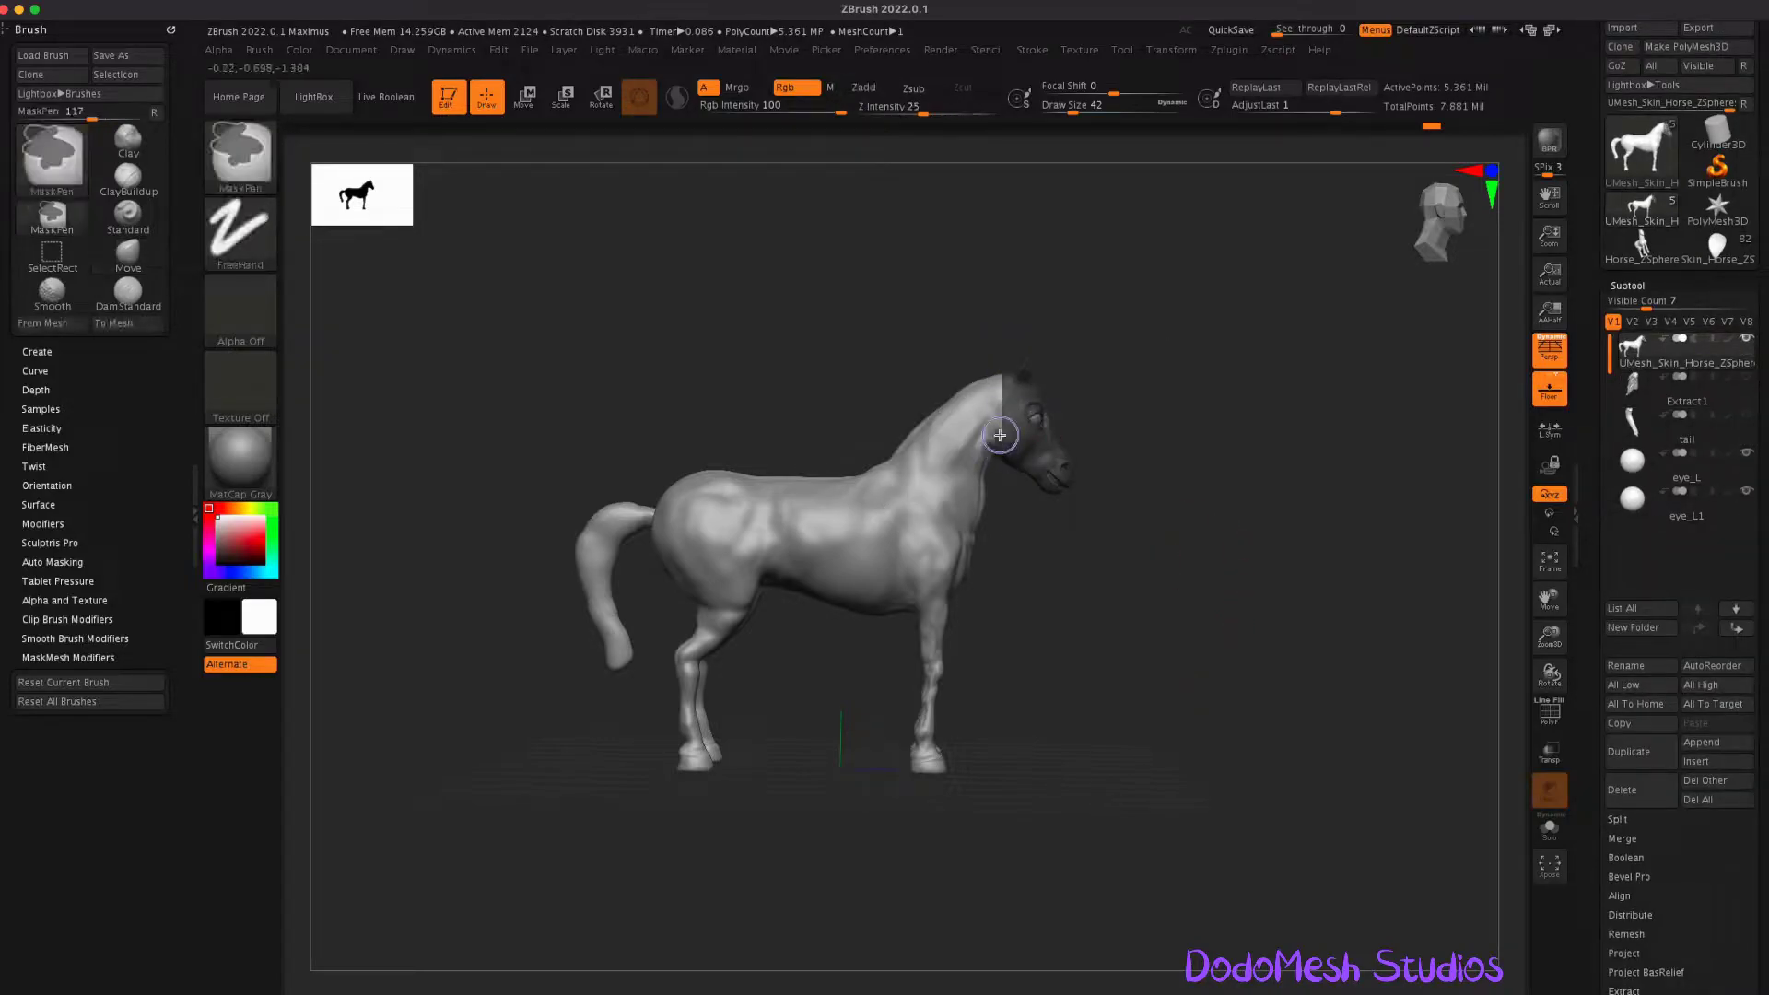
pyautogui.moveTo(1001, 459)
pyautogui.mouseDown()
pyautogui.moveTo(1192, 743)
pyautogui.moveTo(1129, 656)
pyautogui.moveTo(1291, 368)
pyautogui.moveTo(1015, 453)
pyautogui.moveTo(1145, 676)
pyautogui.mouseUp()
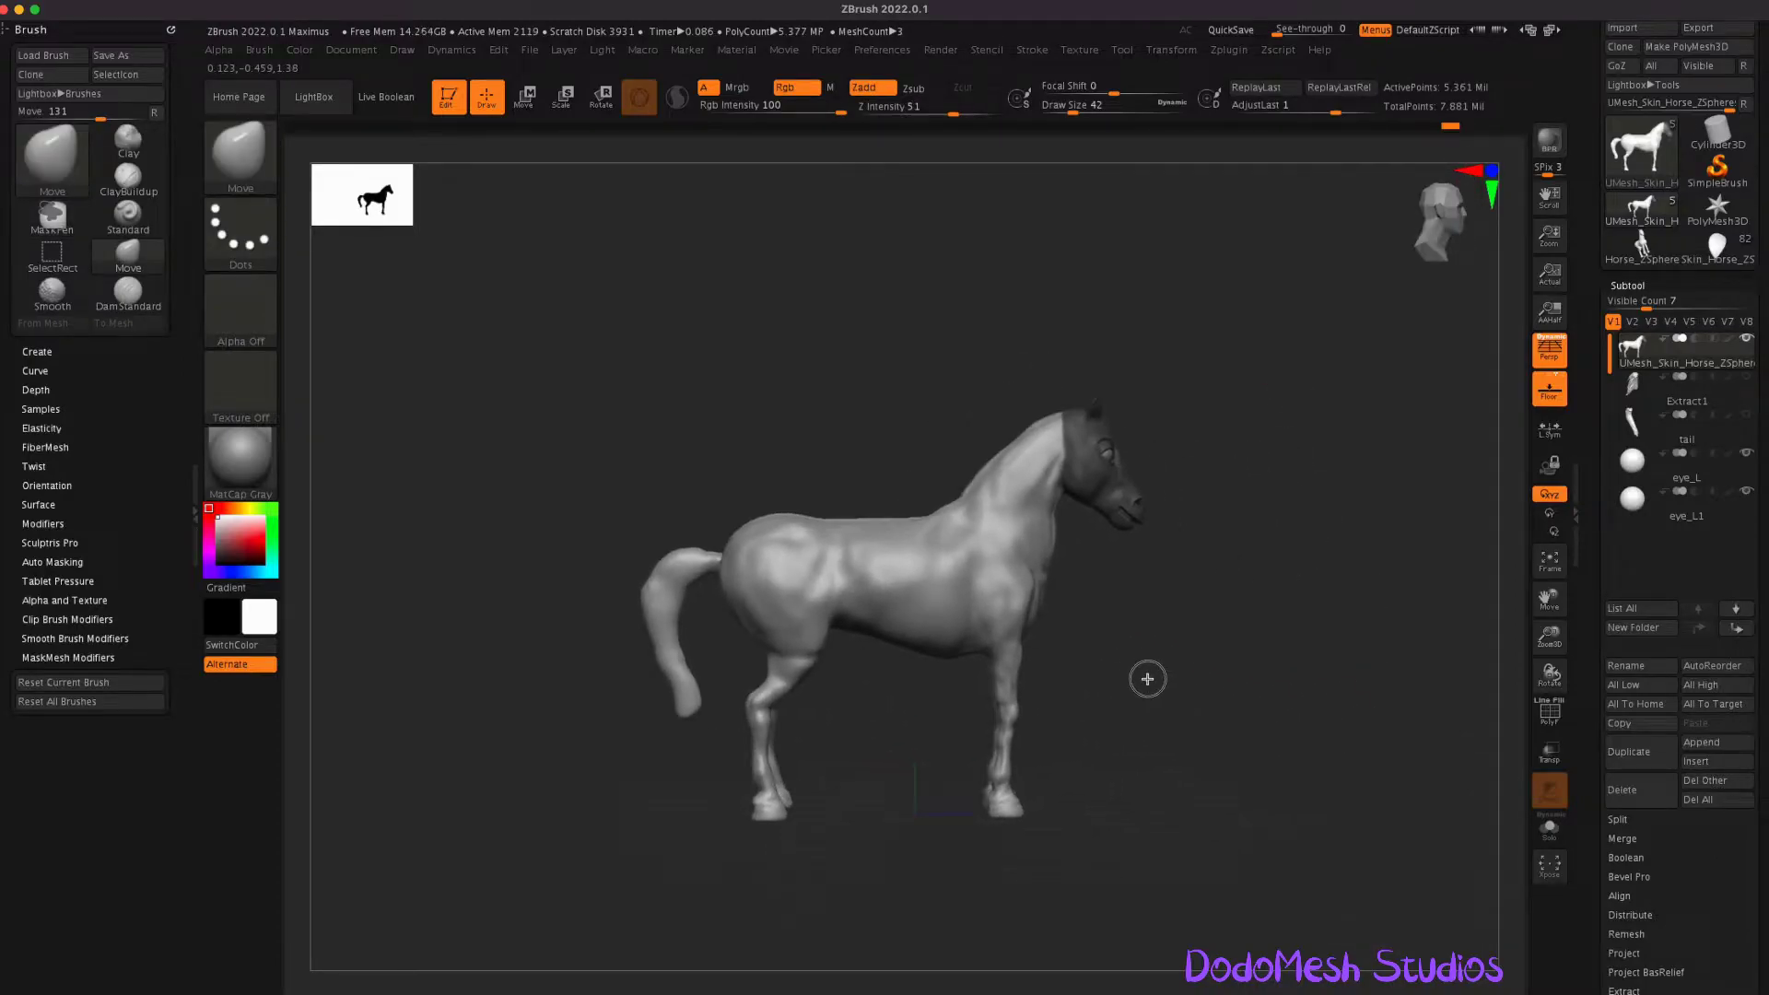
pyautogui.scroll(-5, 1751, 702)
pyautogui.click(1630, 839)
pyautogui.click(1699, 256)
# - Shift the unmasked head slightly up and right with the Transpose Move gizmo
pyautogui.press('w')
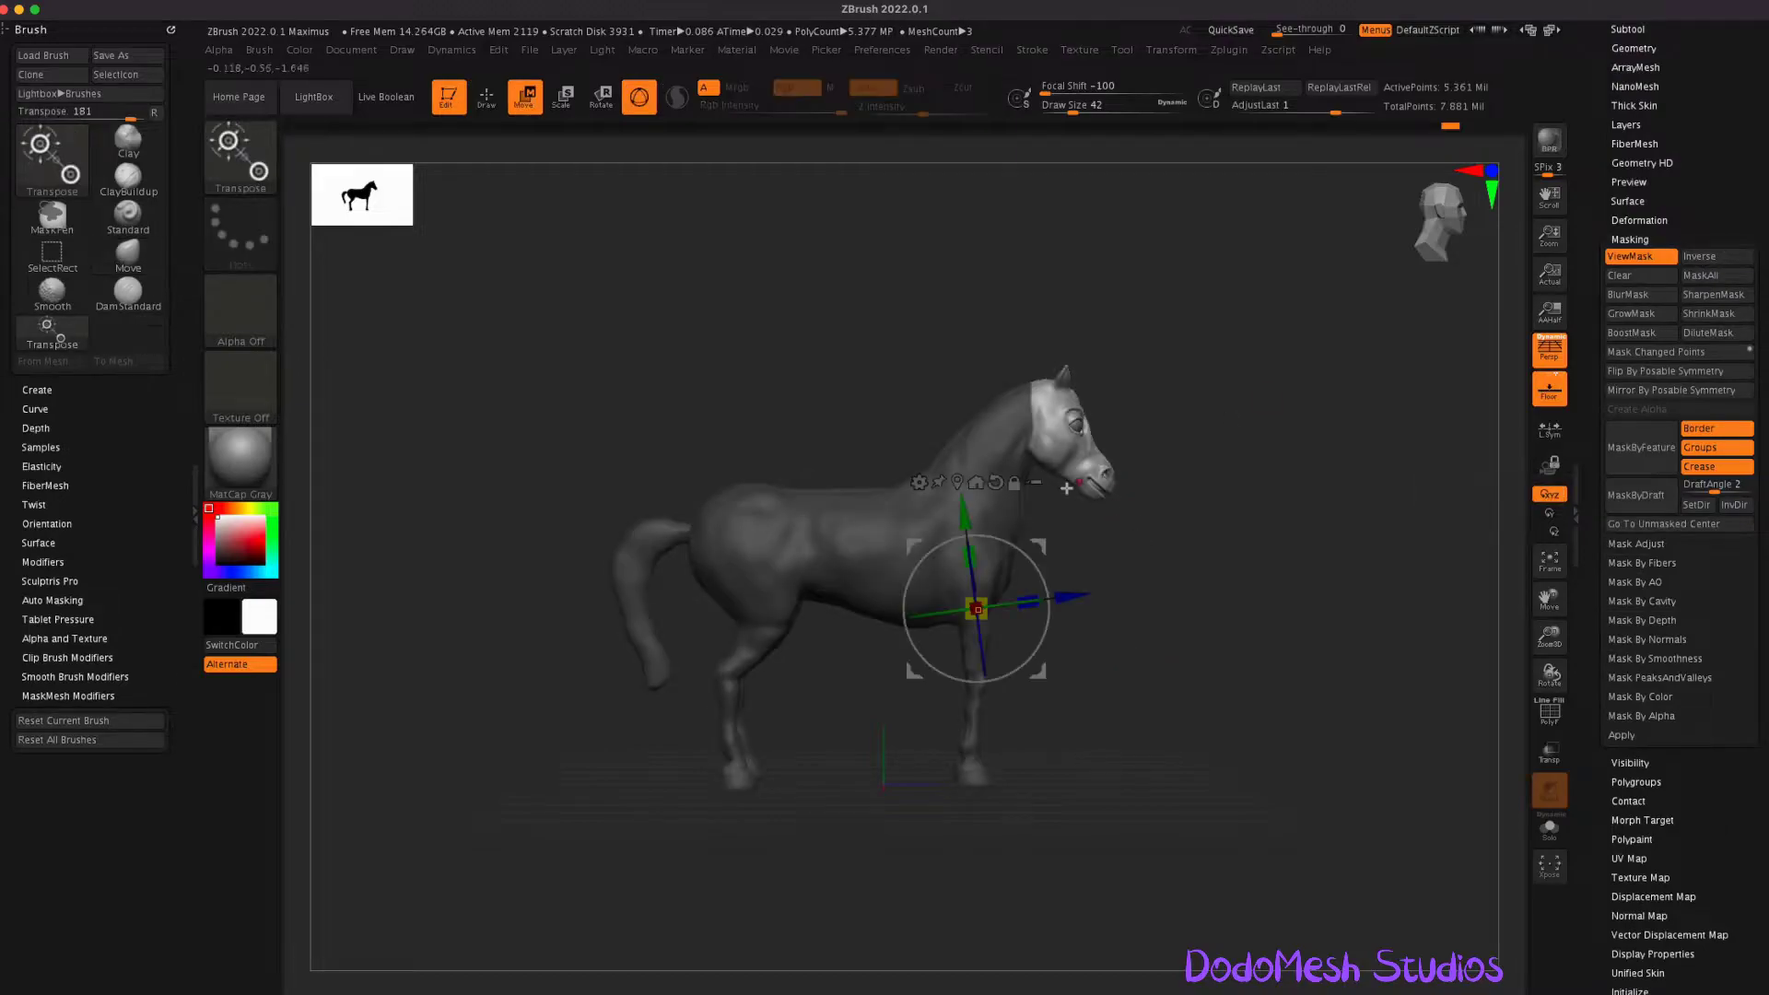
pyautogui.keyDown('alt'); pyautogui.moveTo(1000, 642); pyautogui.dragTo(1094, 483); pyautogui.keyUp('alt')
pyautogui.moveTo(1129, 393); pyautogui.dragTo(1152, 387)
pyautogui.moveTo(1109, 468); pyautogui.dragTo(1108, 472)
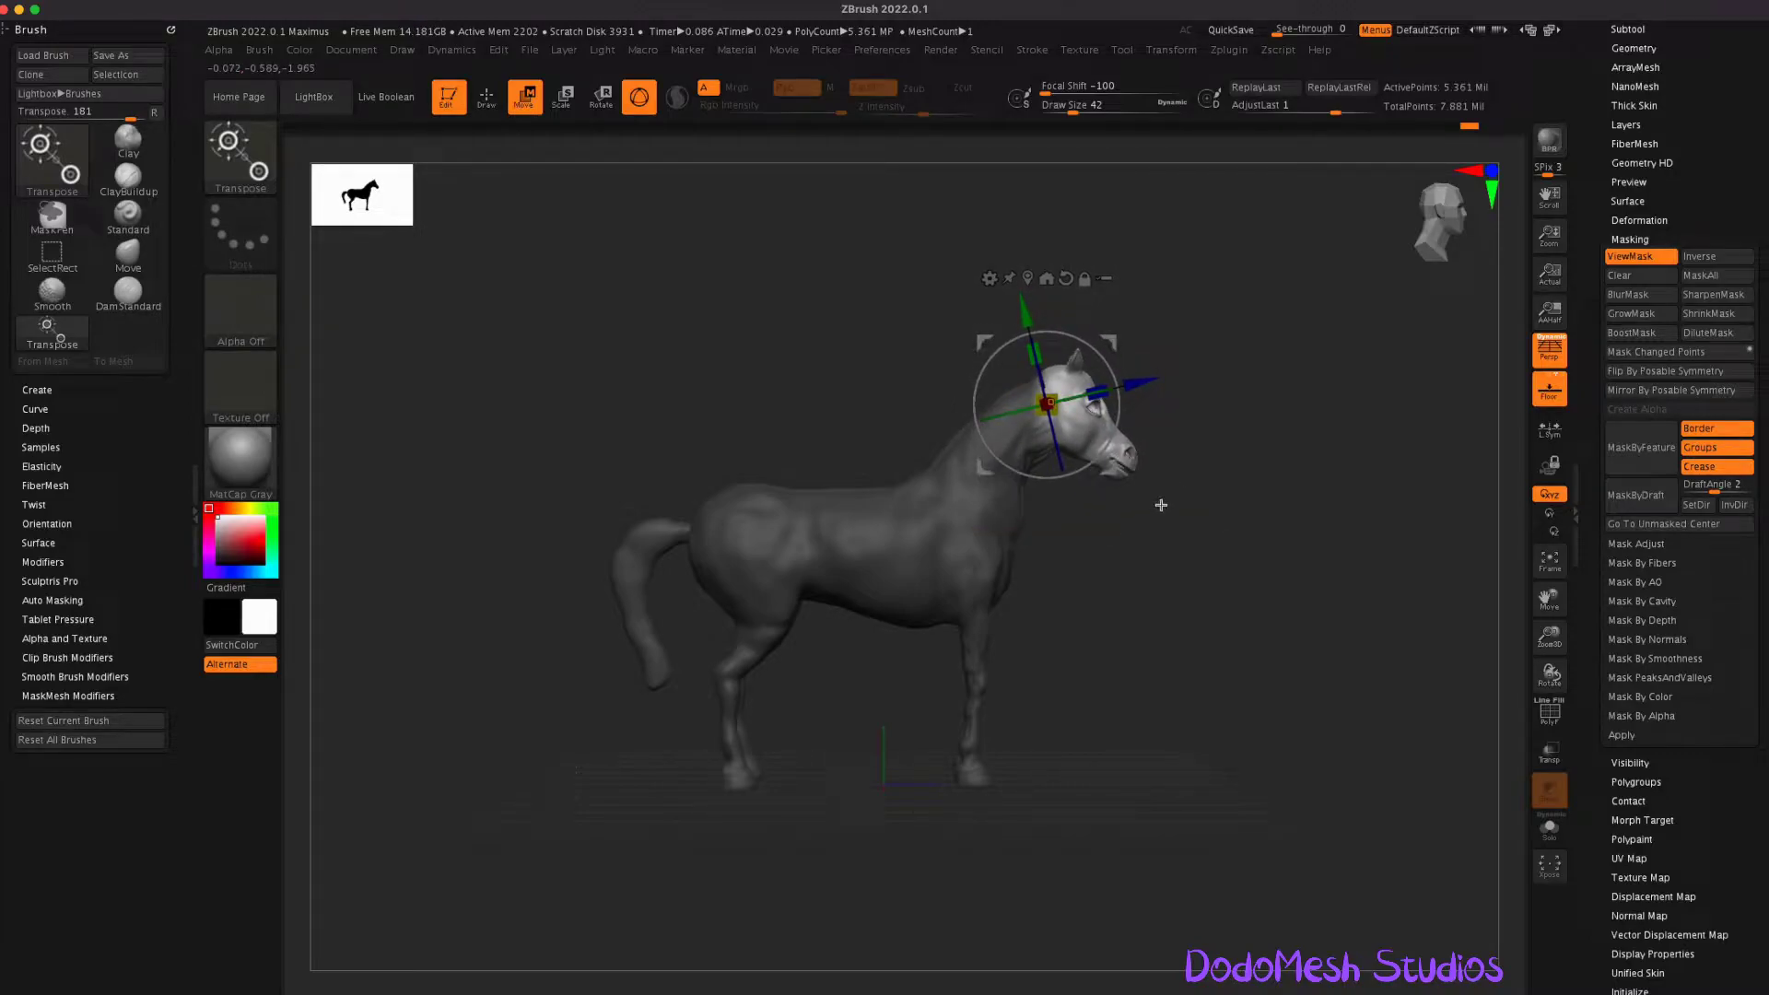
pyautogui.moveTo(1053, 398); pyautogui.dragTo(1060, 405)
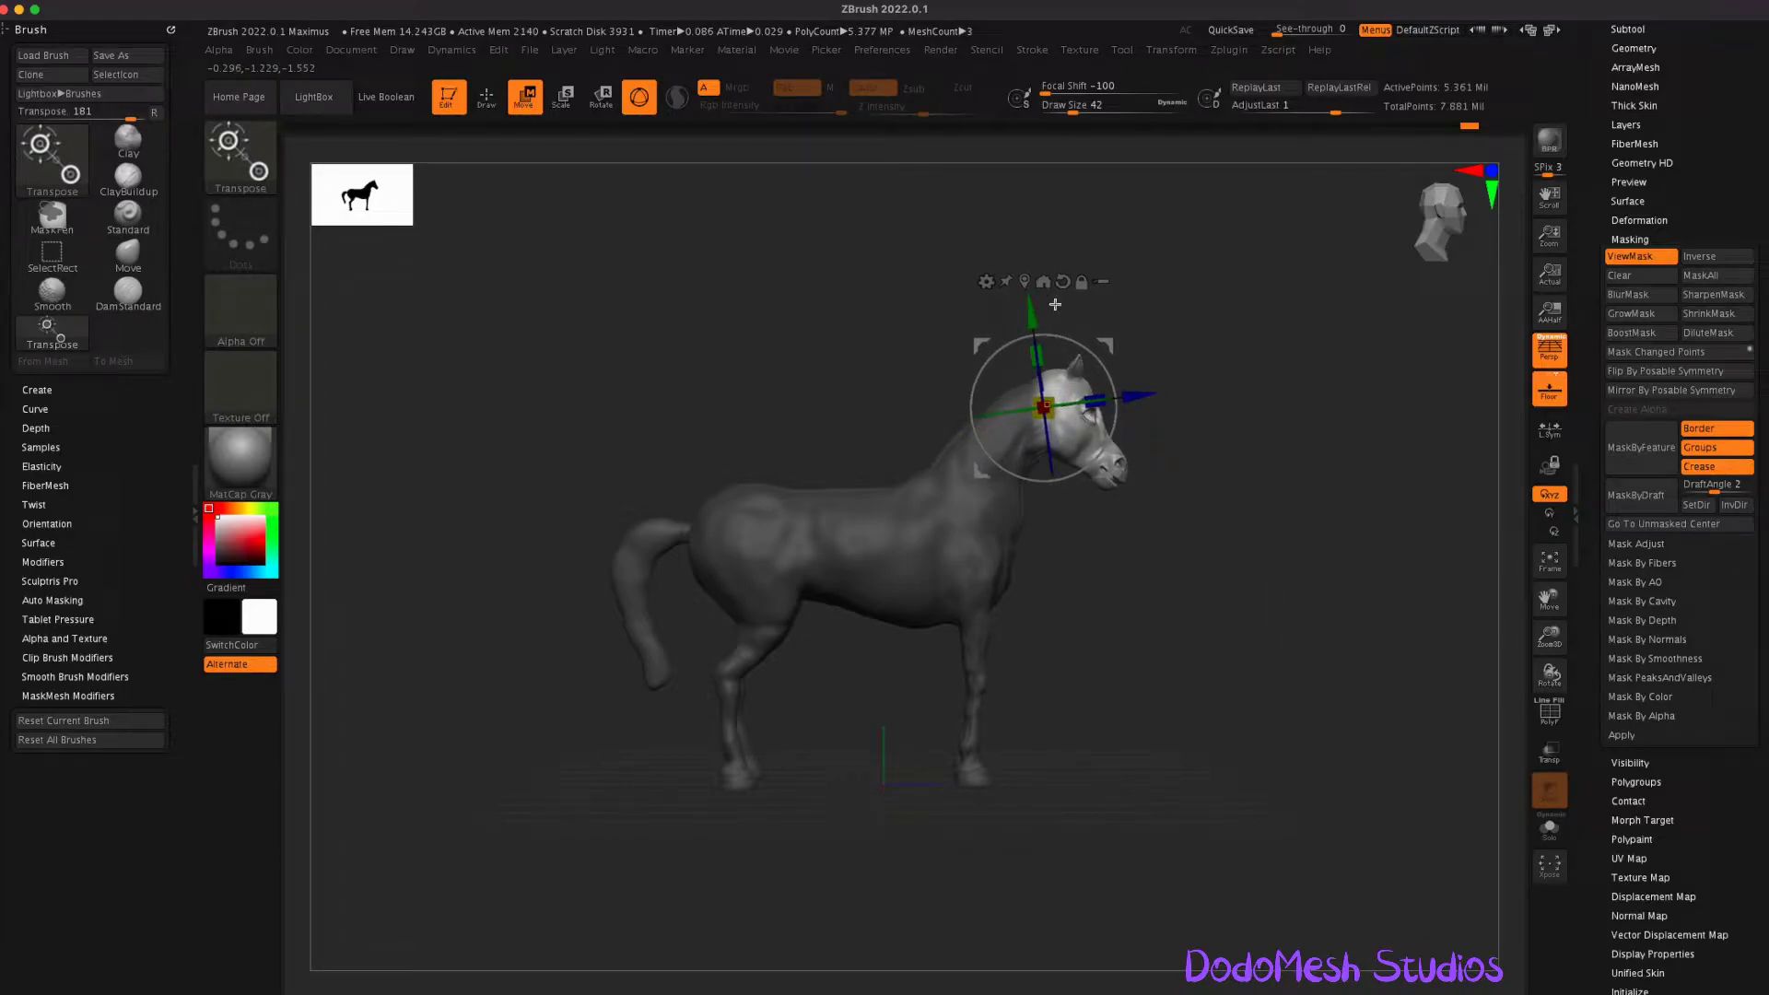
pyautogui.moveTo(1114, 473)
pyautogui.mouseDown()
pyautogui.moveTo(1263, 434)
pyautogui.moveTo(1247, 516)
pyautogui.moveTo(1274, 510)
pyautogui.moveTo(1268, 589)
pyautogui.moveTo(1247, 643)
pyautogui.moveTo(1264, 631)
pyautogui.mouseUp()
# - Relock the gizmo on the head and turn the head slightly relative to the body
pyautogui.keyDown('ctrl'); pyautogui.click(1259, 605); pyautogui.keyUp('ctrl')
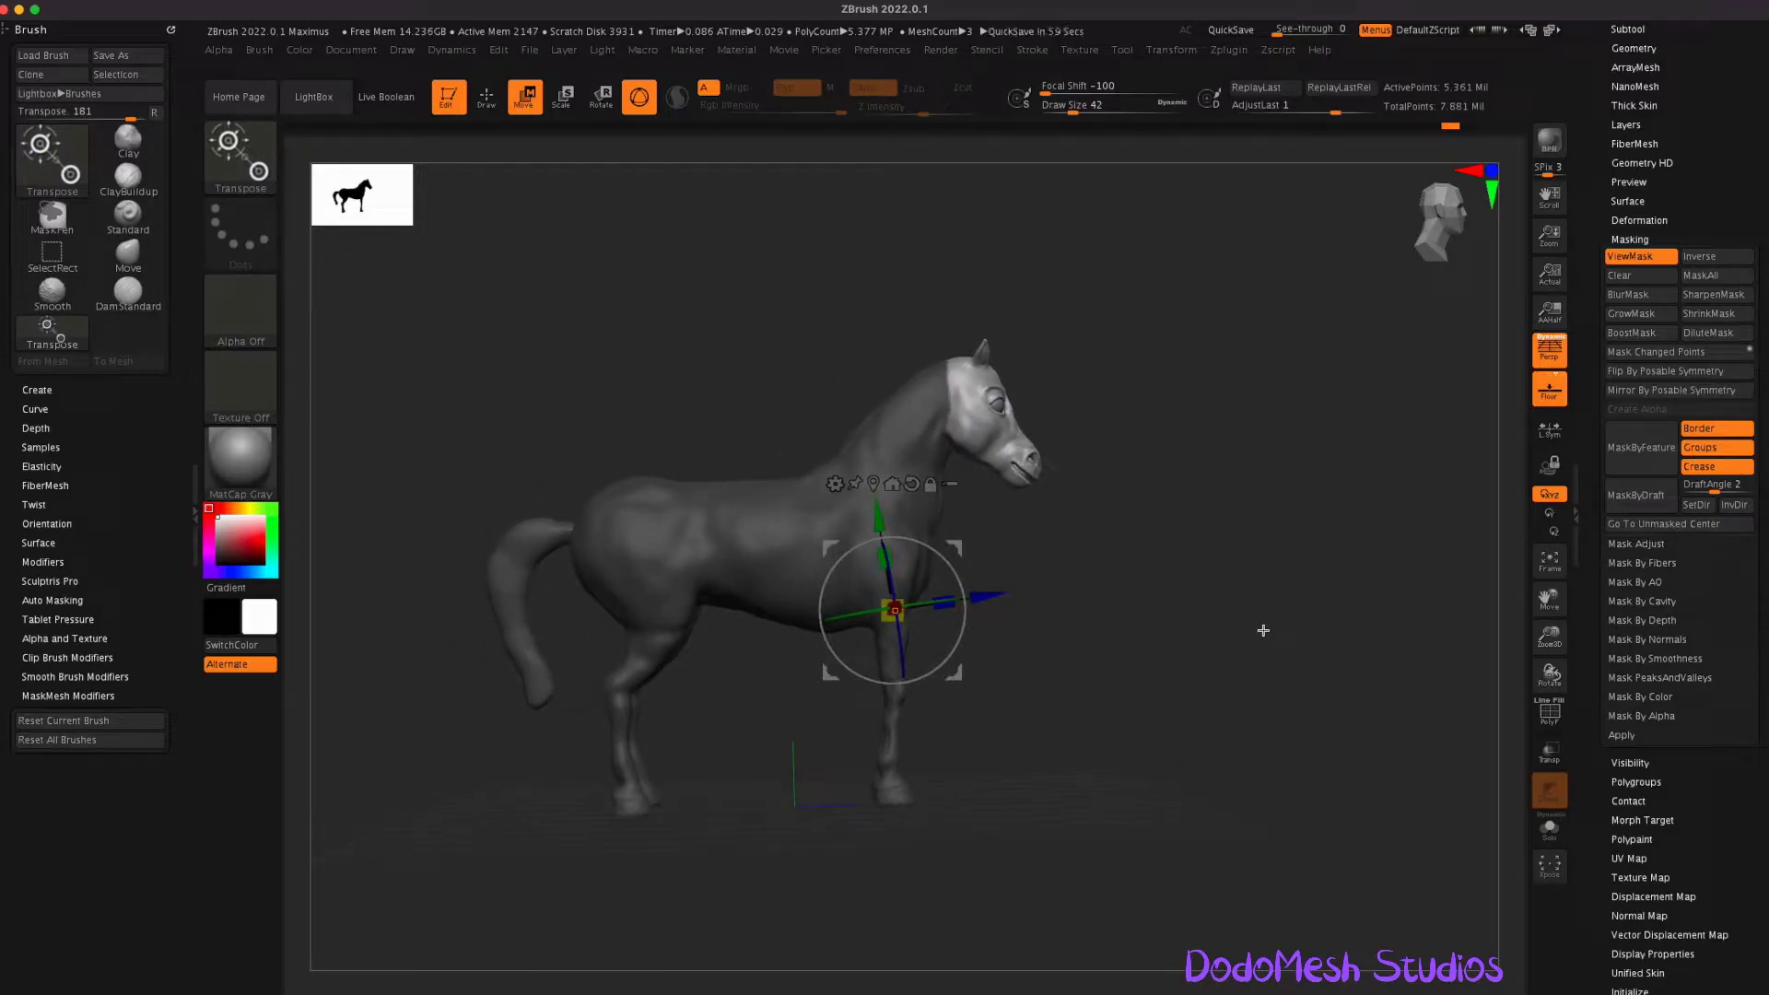
pyautogui.click(931, 484)
pyautogui.moveTo(894, 610); pyautogui.dragTo(954, 402)
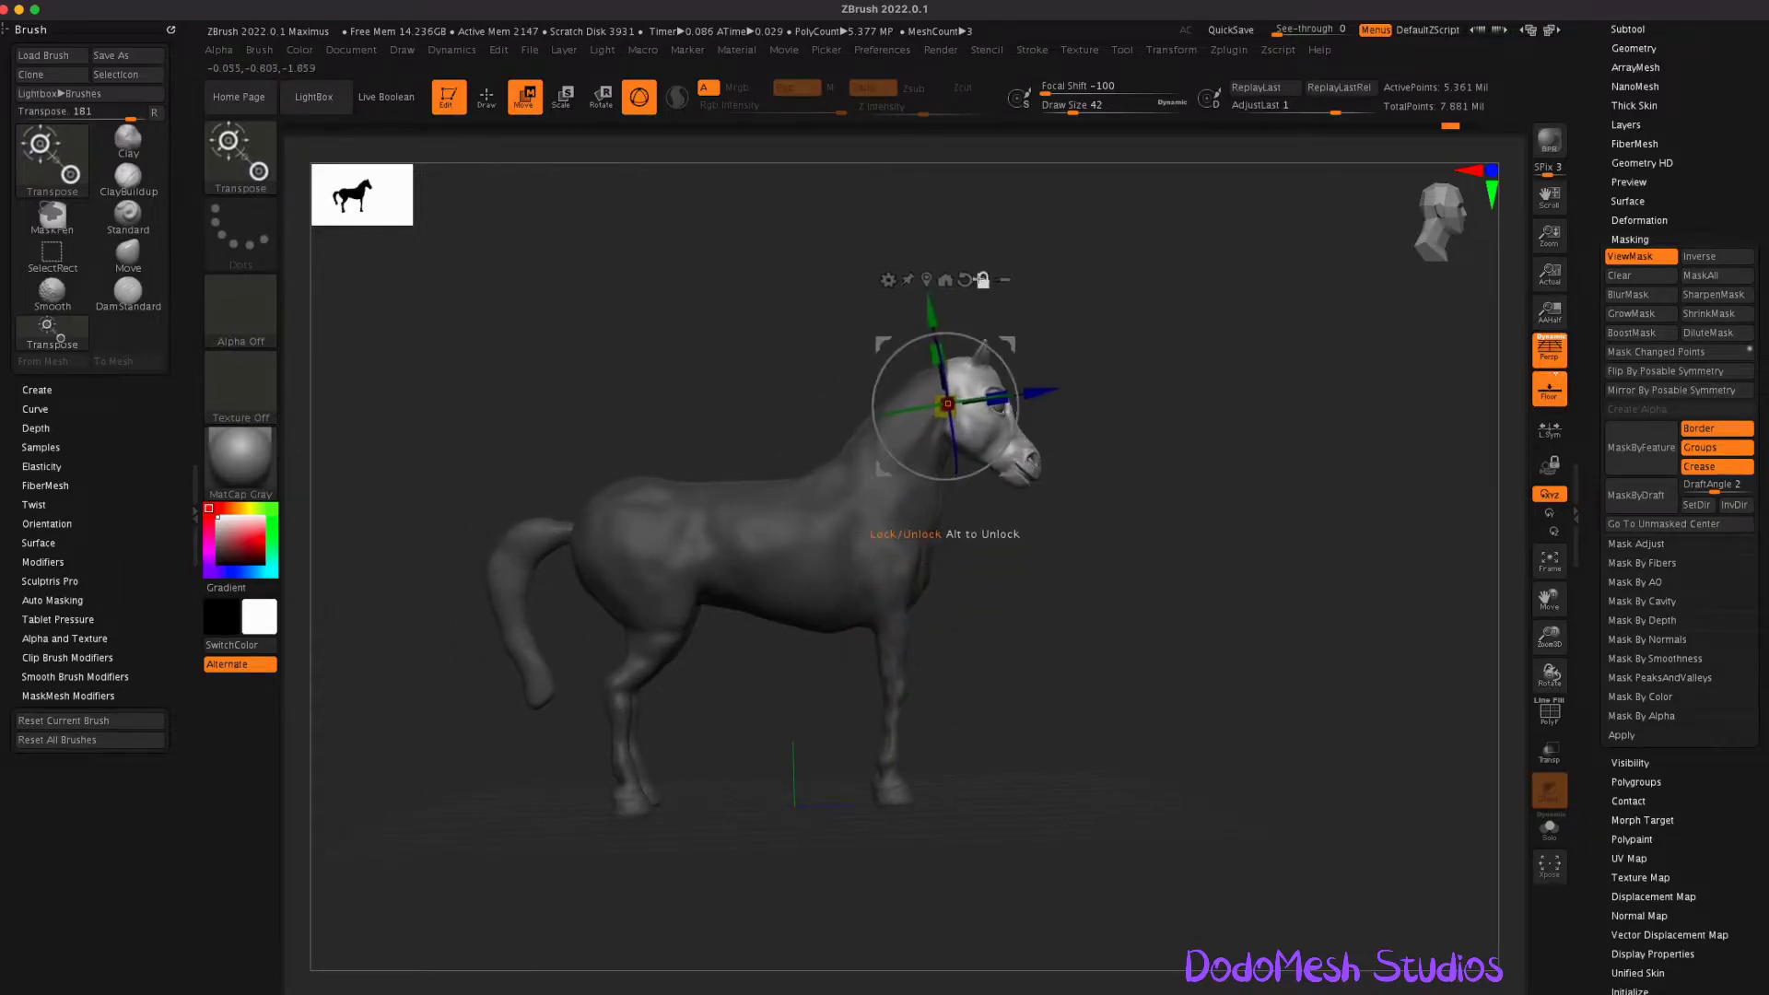
pyautogui.moveTo(1029, 475); pyautogui.dragTo(1244, 475)
pyautogui.moveTo(810, 433)
pyautogui.mouseDown()
pyautogui.moveTo(921, 575)
pyautogui.moveTo(1129, 683)
pyautogui.moveTo(976, 715)
pyautogui.moveTo(996, 722)
pyautogui.moveTo(906, 699)
pyautogui.moveTo(1189, 549)
pyautogui.mouseUp()
pyautogui.press('q')
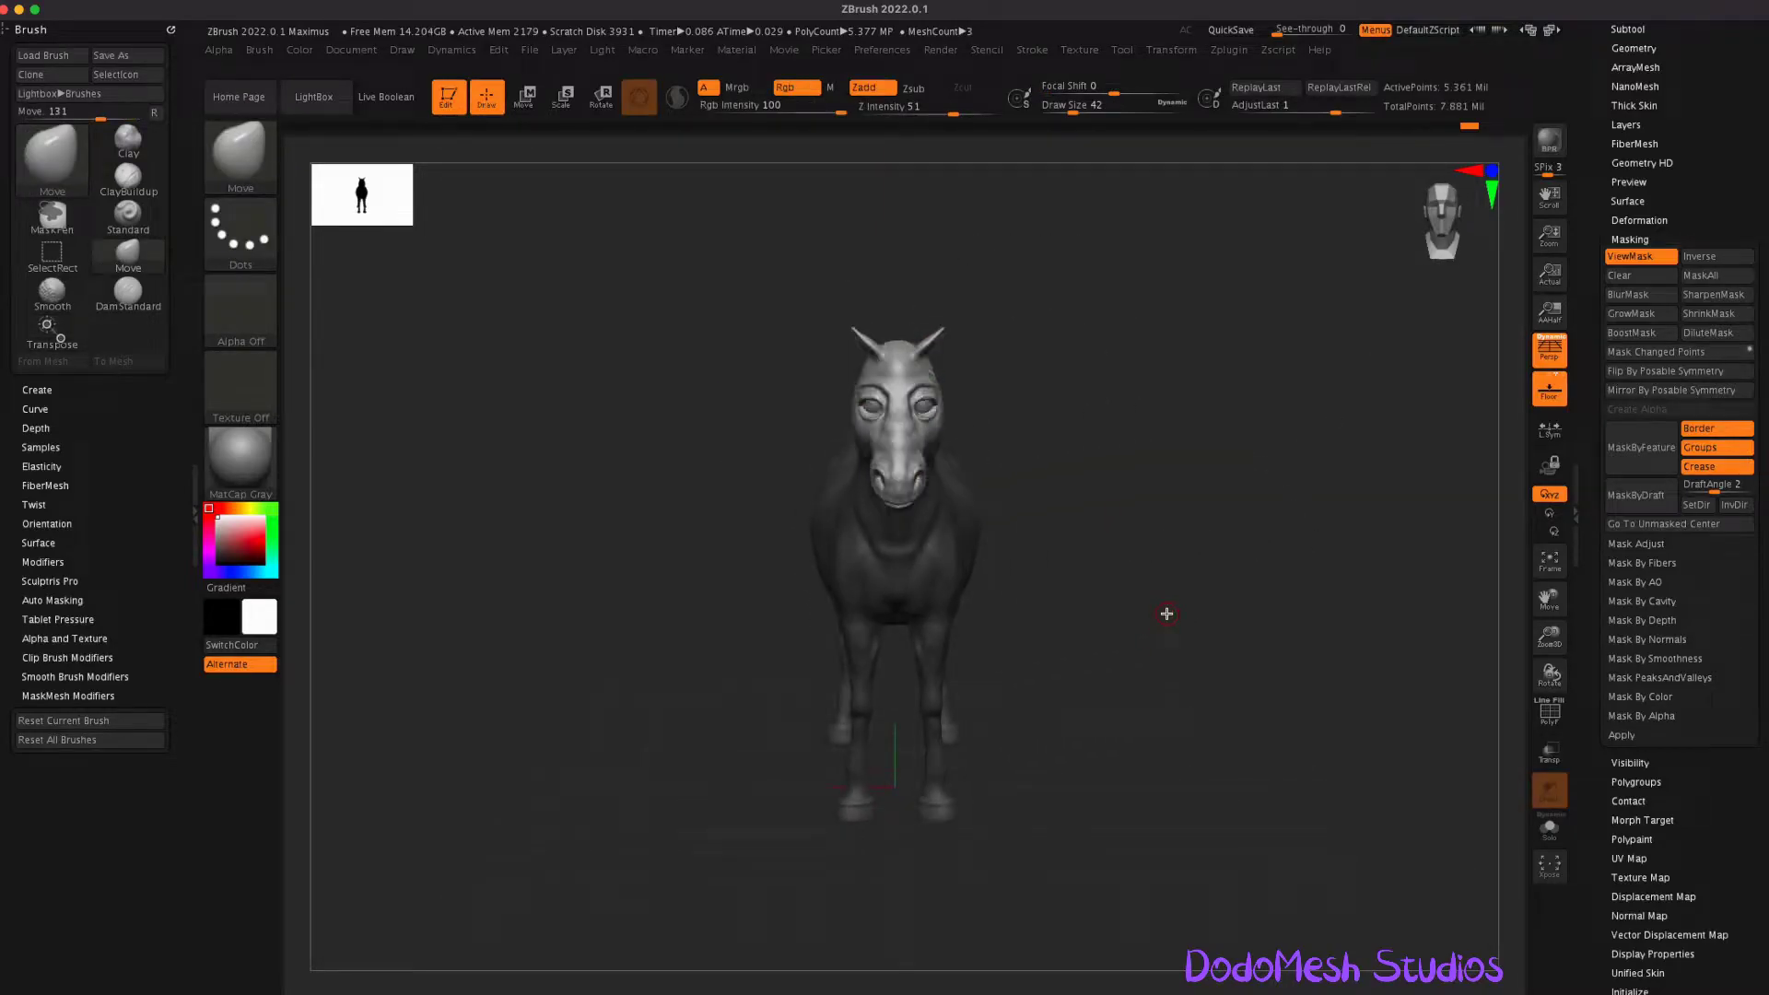
pyautogui.press('w')
pyautogui.moveTo(1130, 564)
pyautogui.mouseDown()
pyautogui.moveTo(1158, 557)
pyautogui.moveTo(1059, 516)
pyautogui.mouseUp()
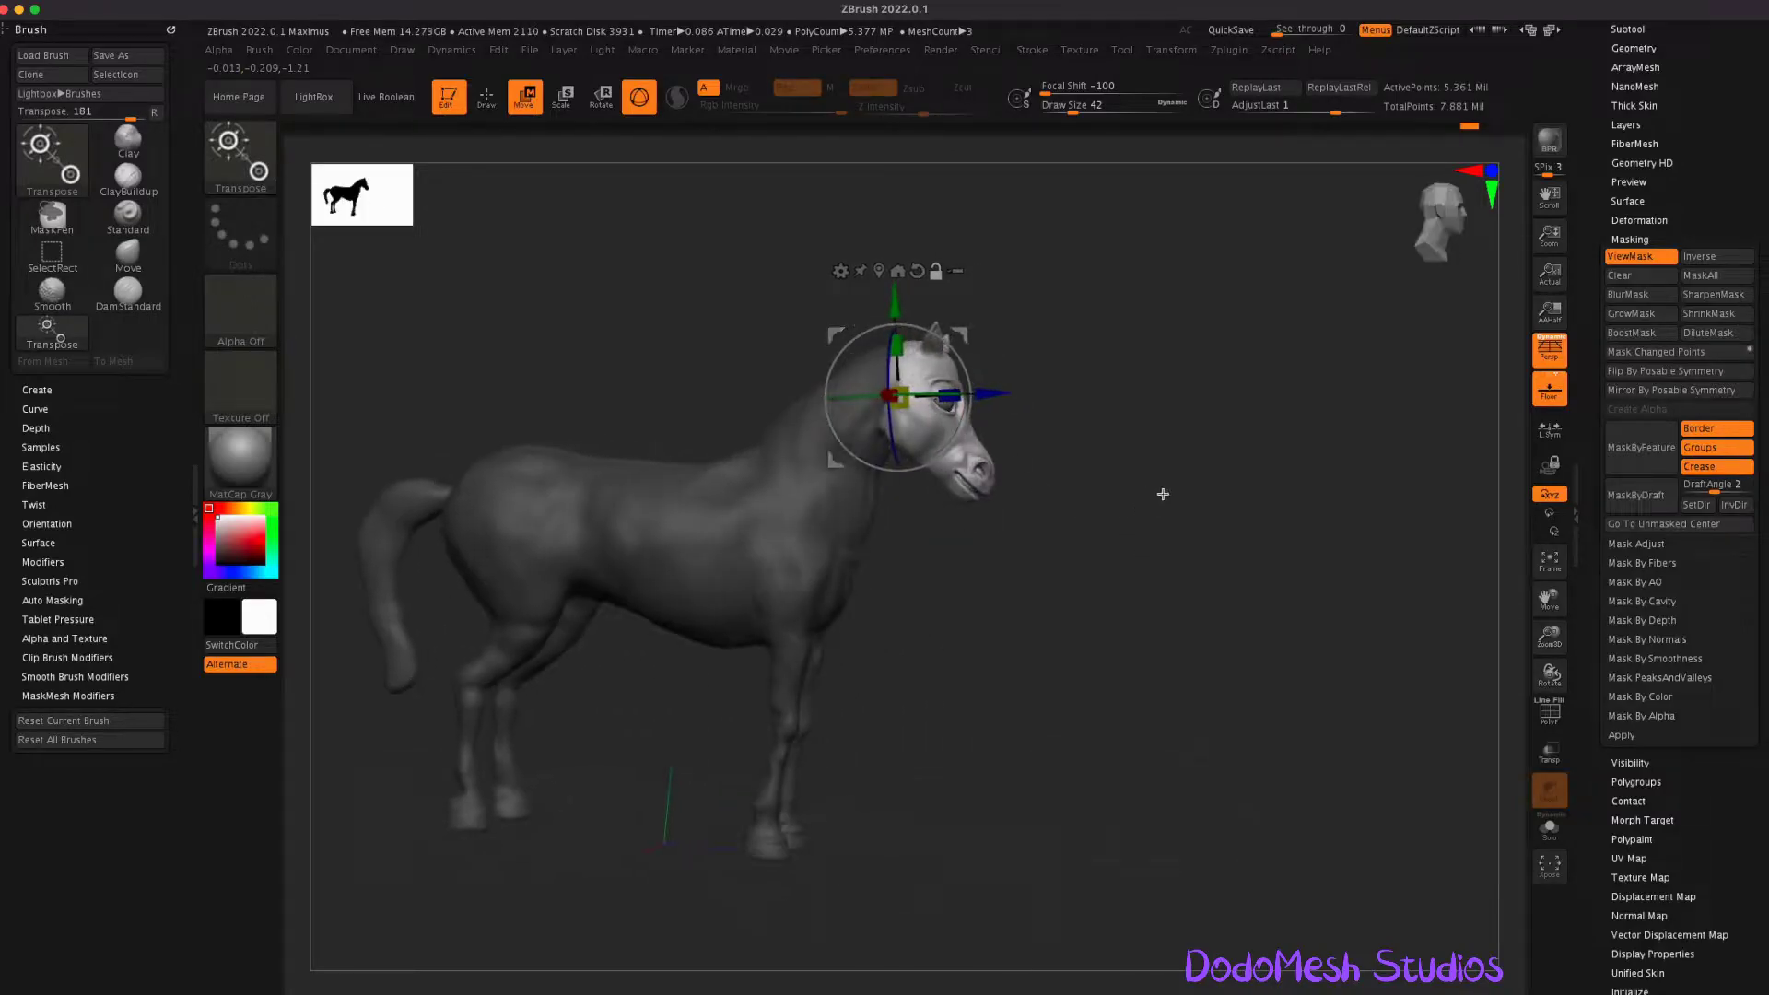
pyautogui.moveTo(961, 459); pyautogui.dragTo(1164, 493)
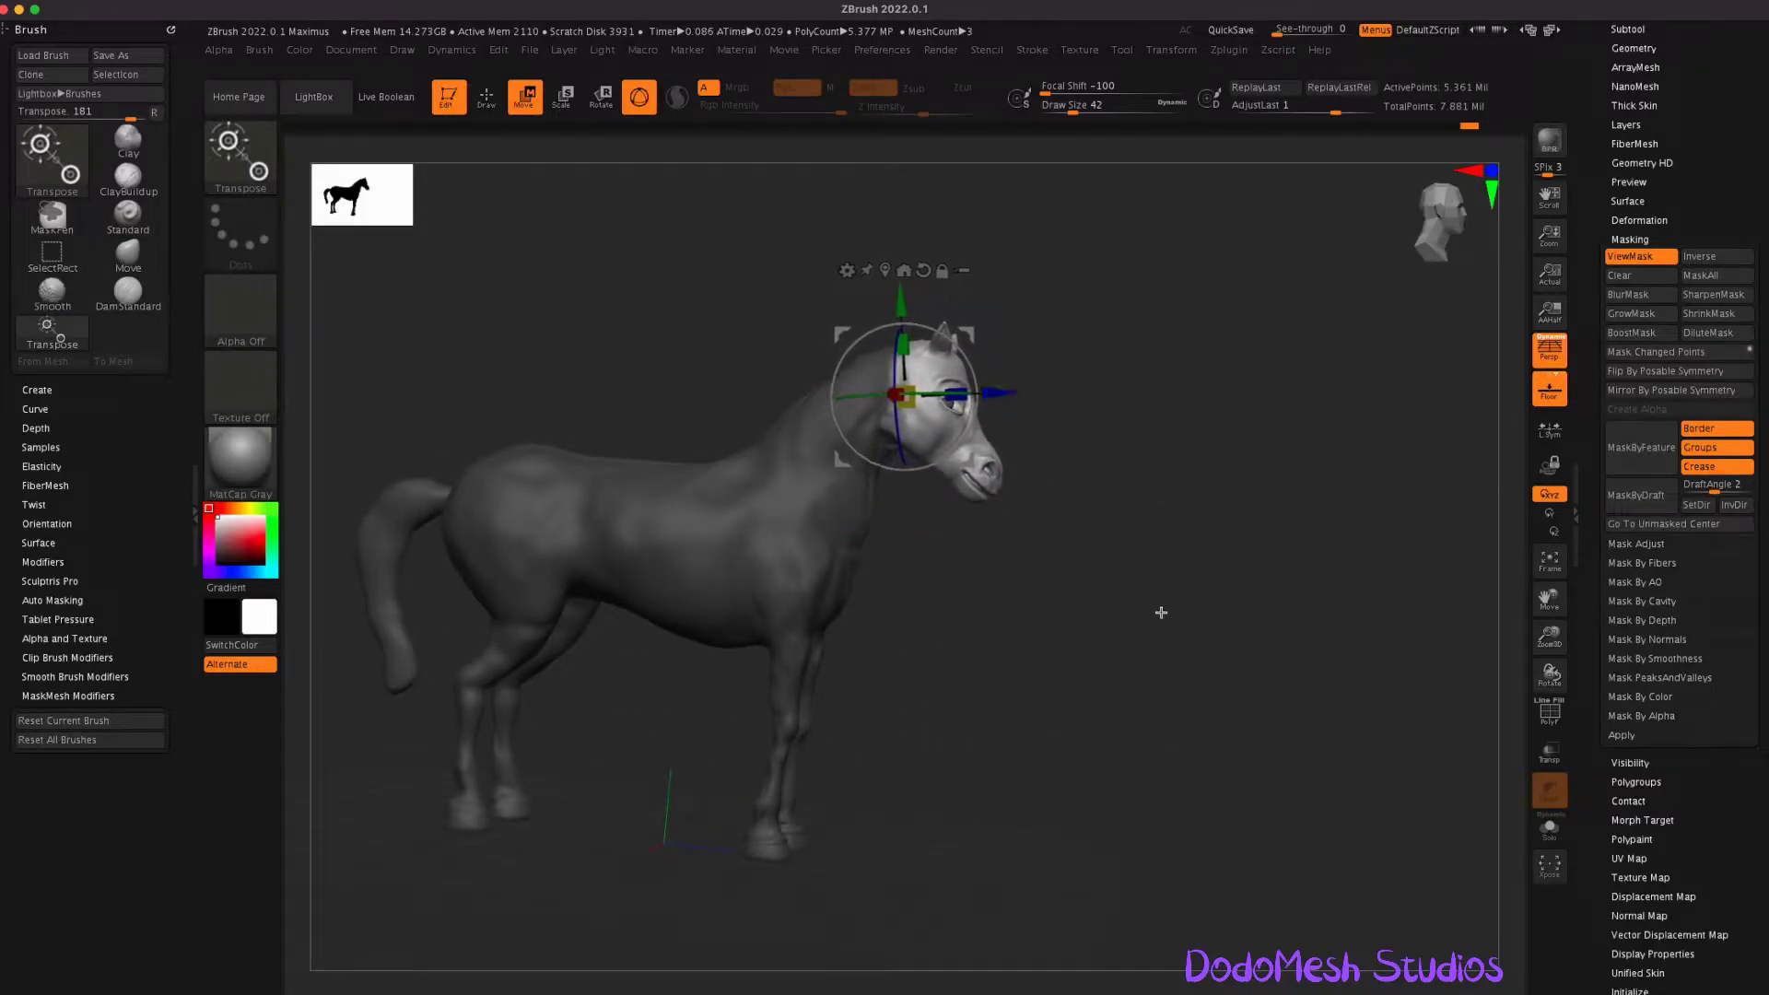
pyautogui.moveTo(1152, 572)
pyautogui.mouseDown()
pyautogui.moveTo(1276, 731)
pyautogui.moveTo(1335, 608)
pyautogui.moveTo(1319, 719)
pyautogui.moveTo(1327, 399)
pyautogui.moveTo(1335, 640)
pyautogui.mouseUp()
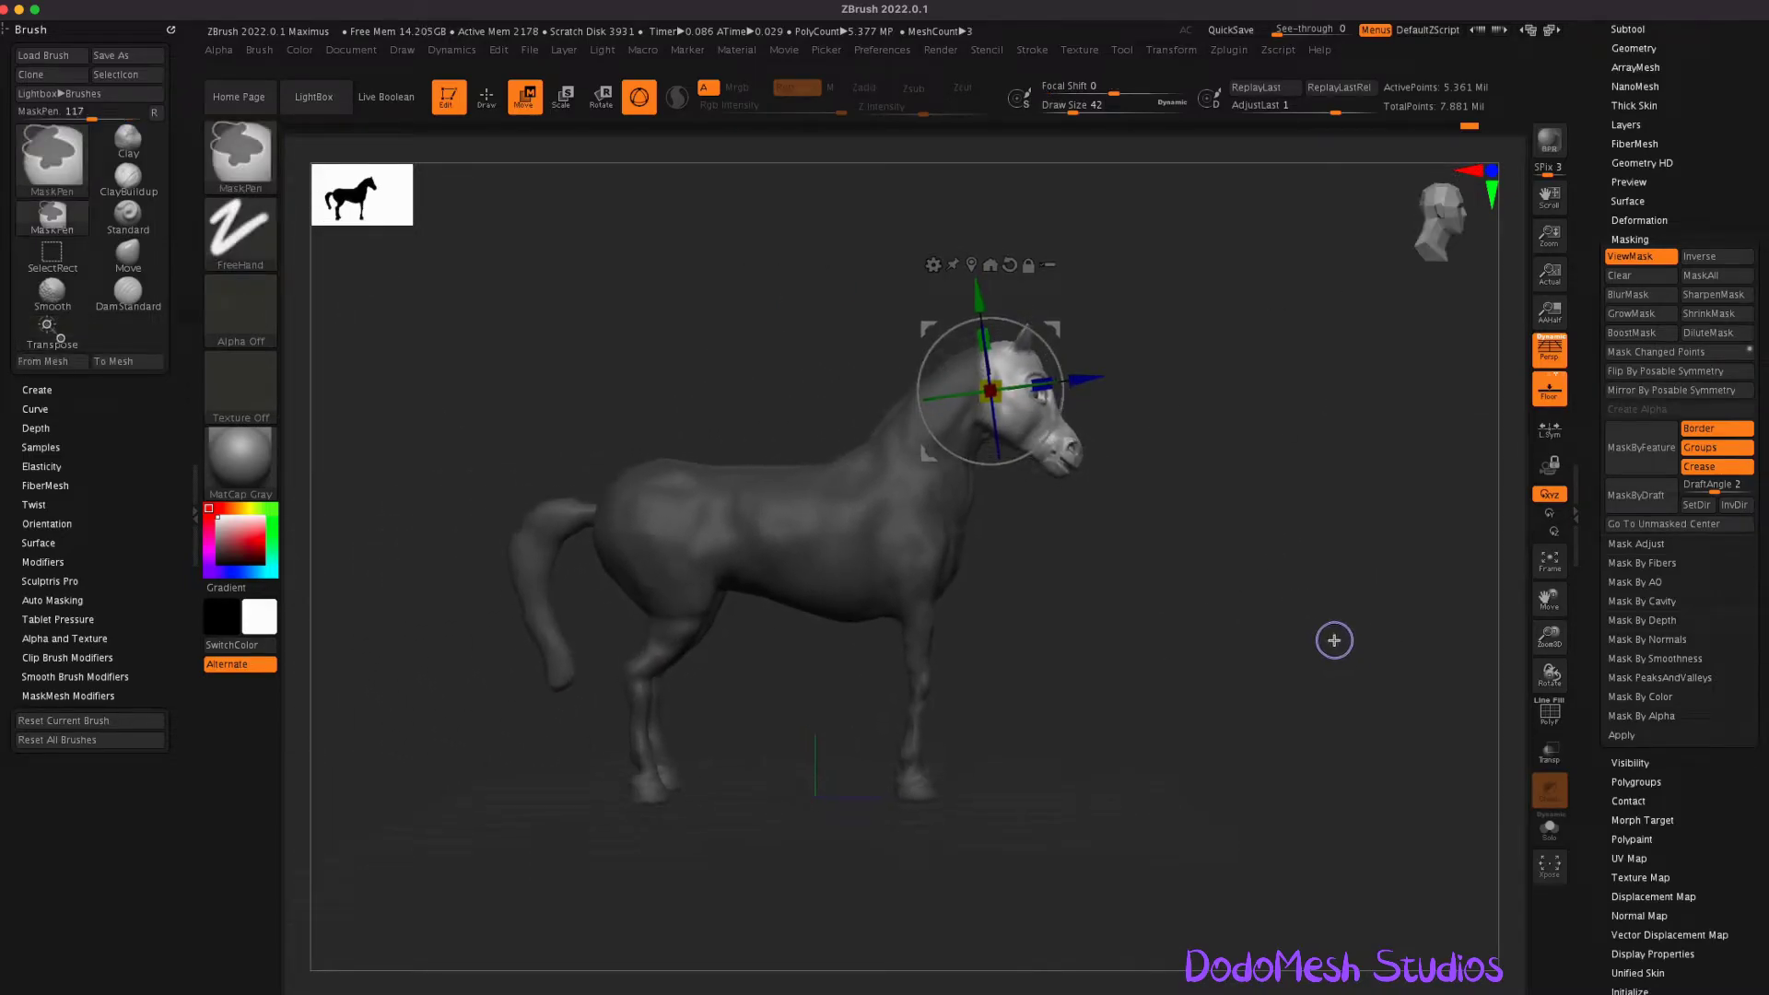
pyautogui.press('q')
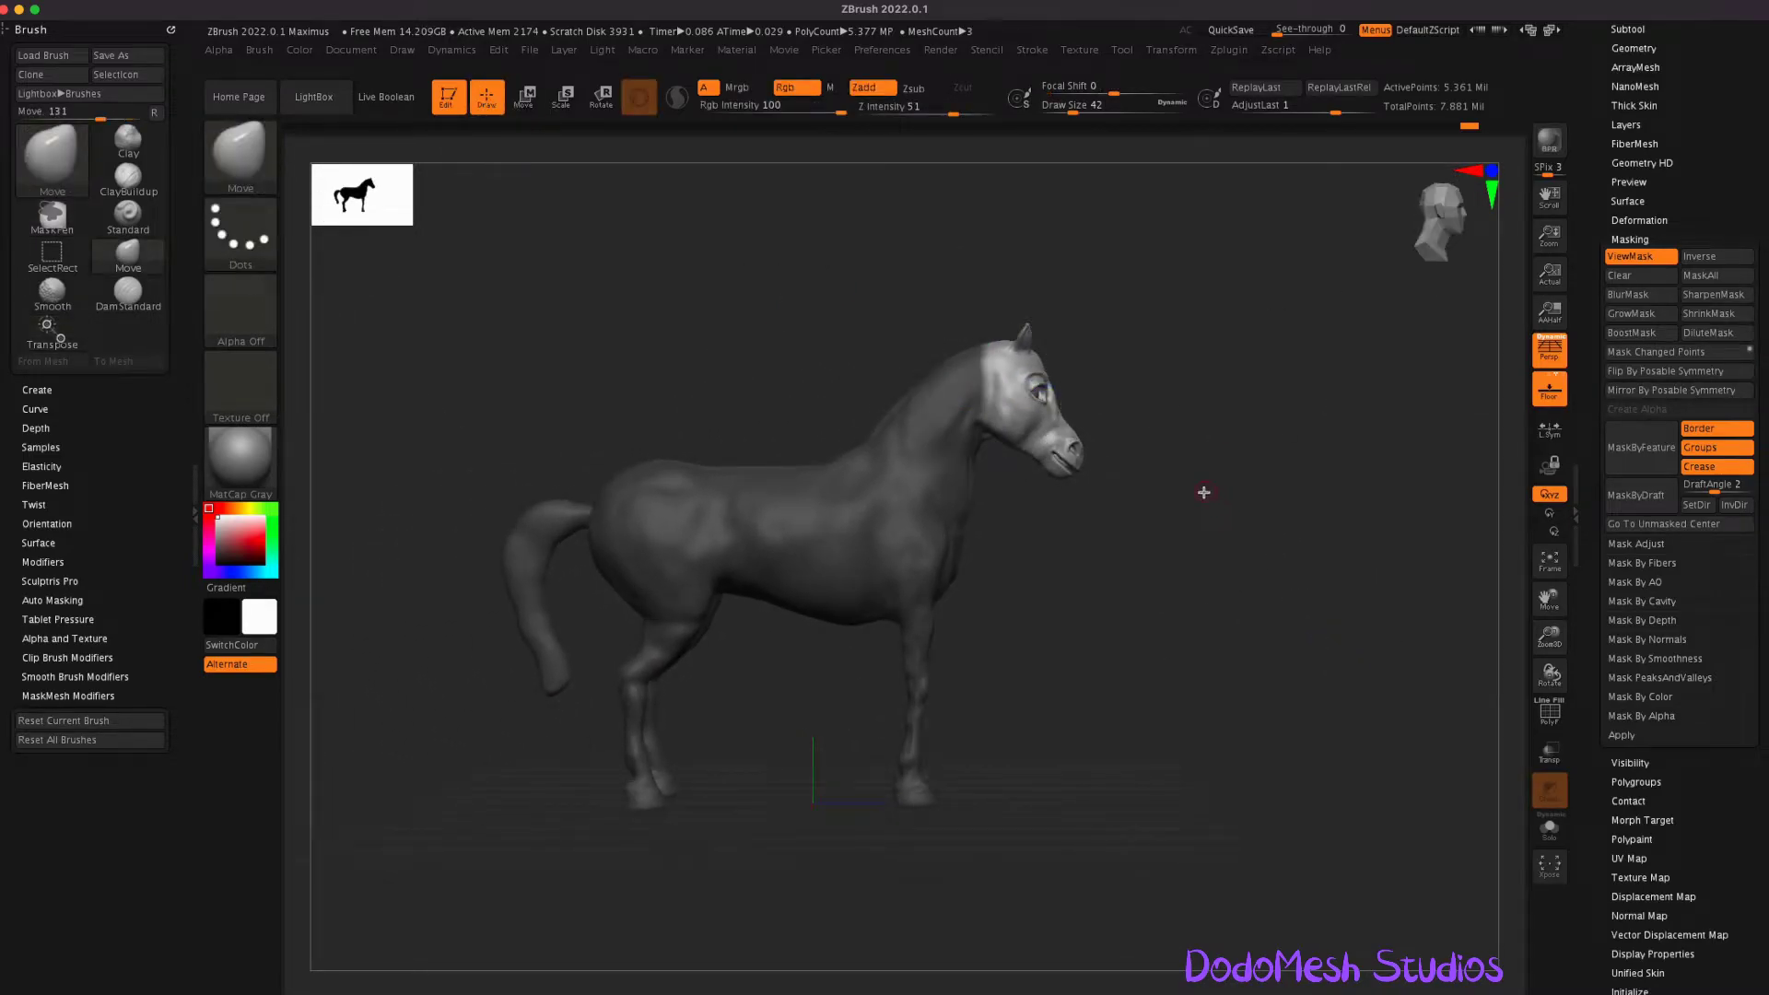
# - Hide the body mask display and step the mesh down, then back to SDiv 5
pyautogui.moveTo(1178, 650)
pyautogui.keyDown('shift'); pyautogui.mouseDown()
pyautogui.moveTo(1133, 676)
pyautogui.moveTo(1155, 647)
pyautogui.moveTo(1216, 640)
pyautogui.moveTo(1256, 664)
pyautogui.mouseUp(); pyautogui.keyUp('shift')
pyautogui.hotkey('ctrl', 'h')
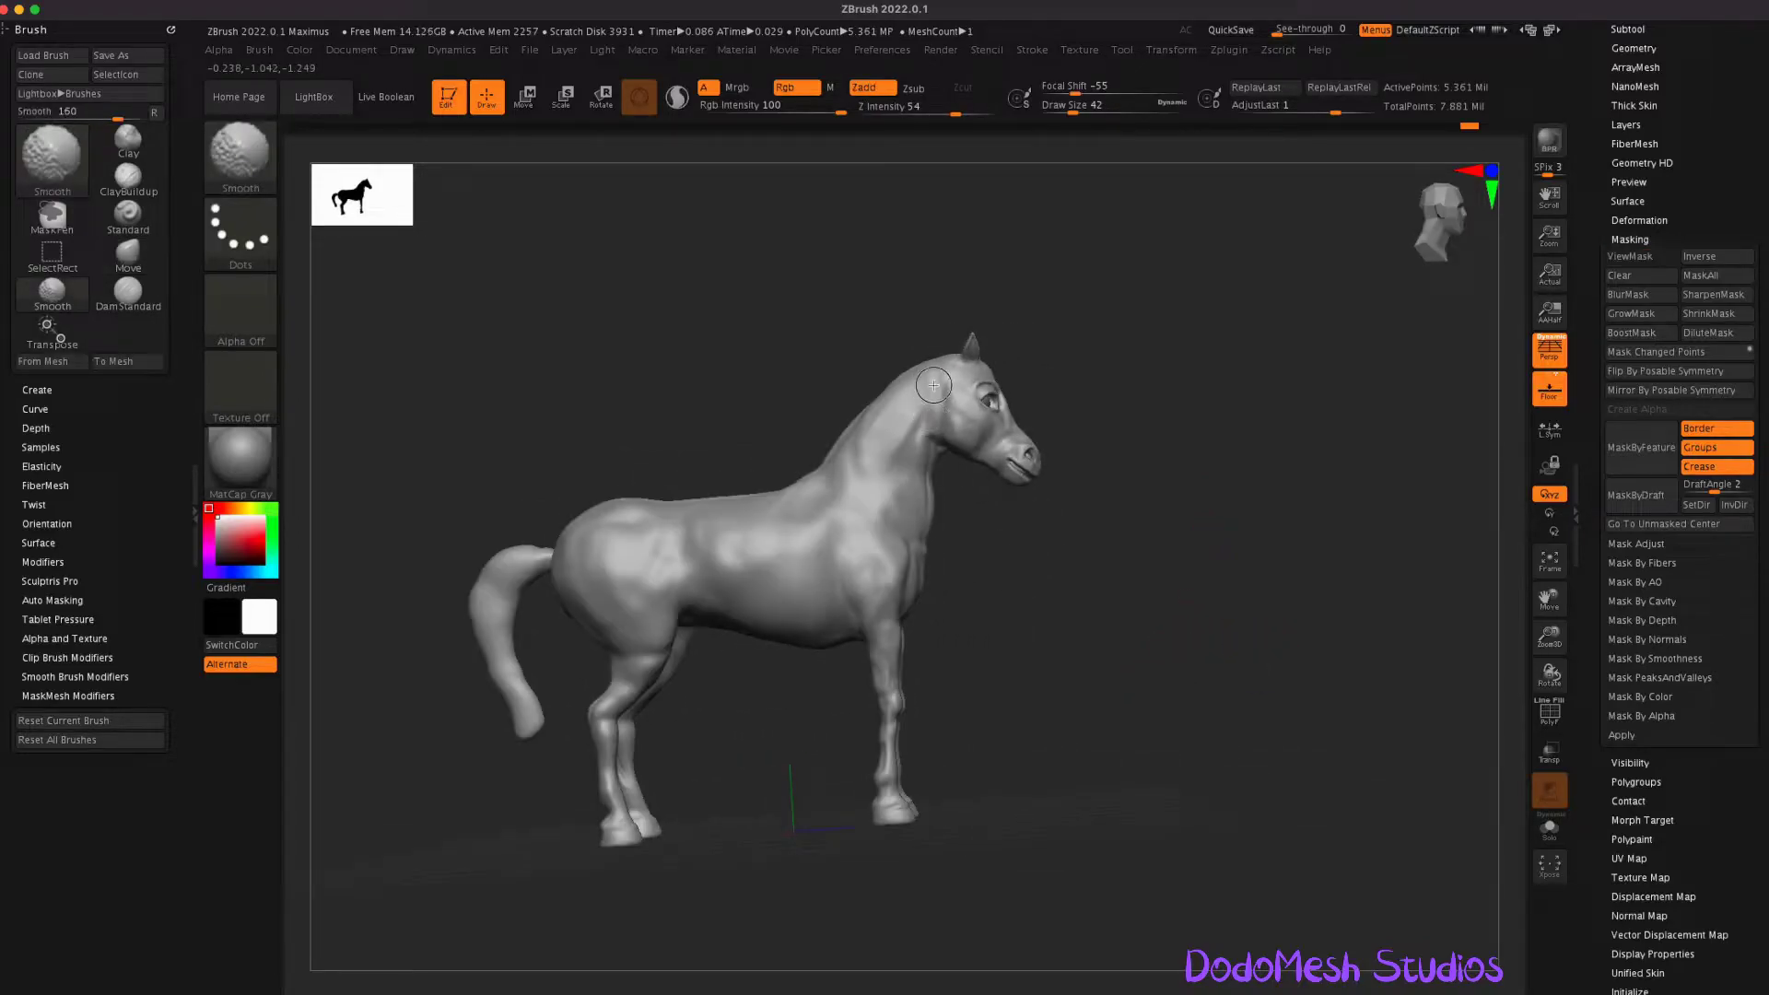
pyautogui.moveTo(931, 378)
pyautogui.mouseDown(button='right')
pyautogui.moveTo(942, 458)
pyautogui.moveTo(1173, 544)
pyautogui.mouseUp(button='right')
pyautogui.keyDown('alt'); pyautogui.moveTo(914, 392); pyautogui.dragTo(915, 463, button='right'); pyautogui.keyUp('alt')
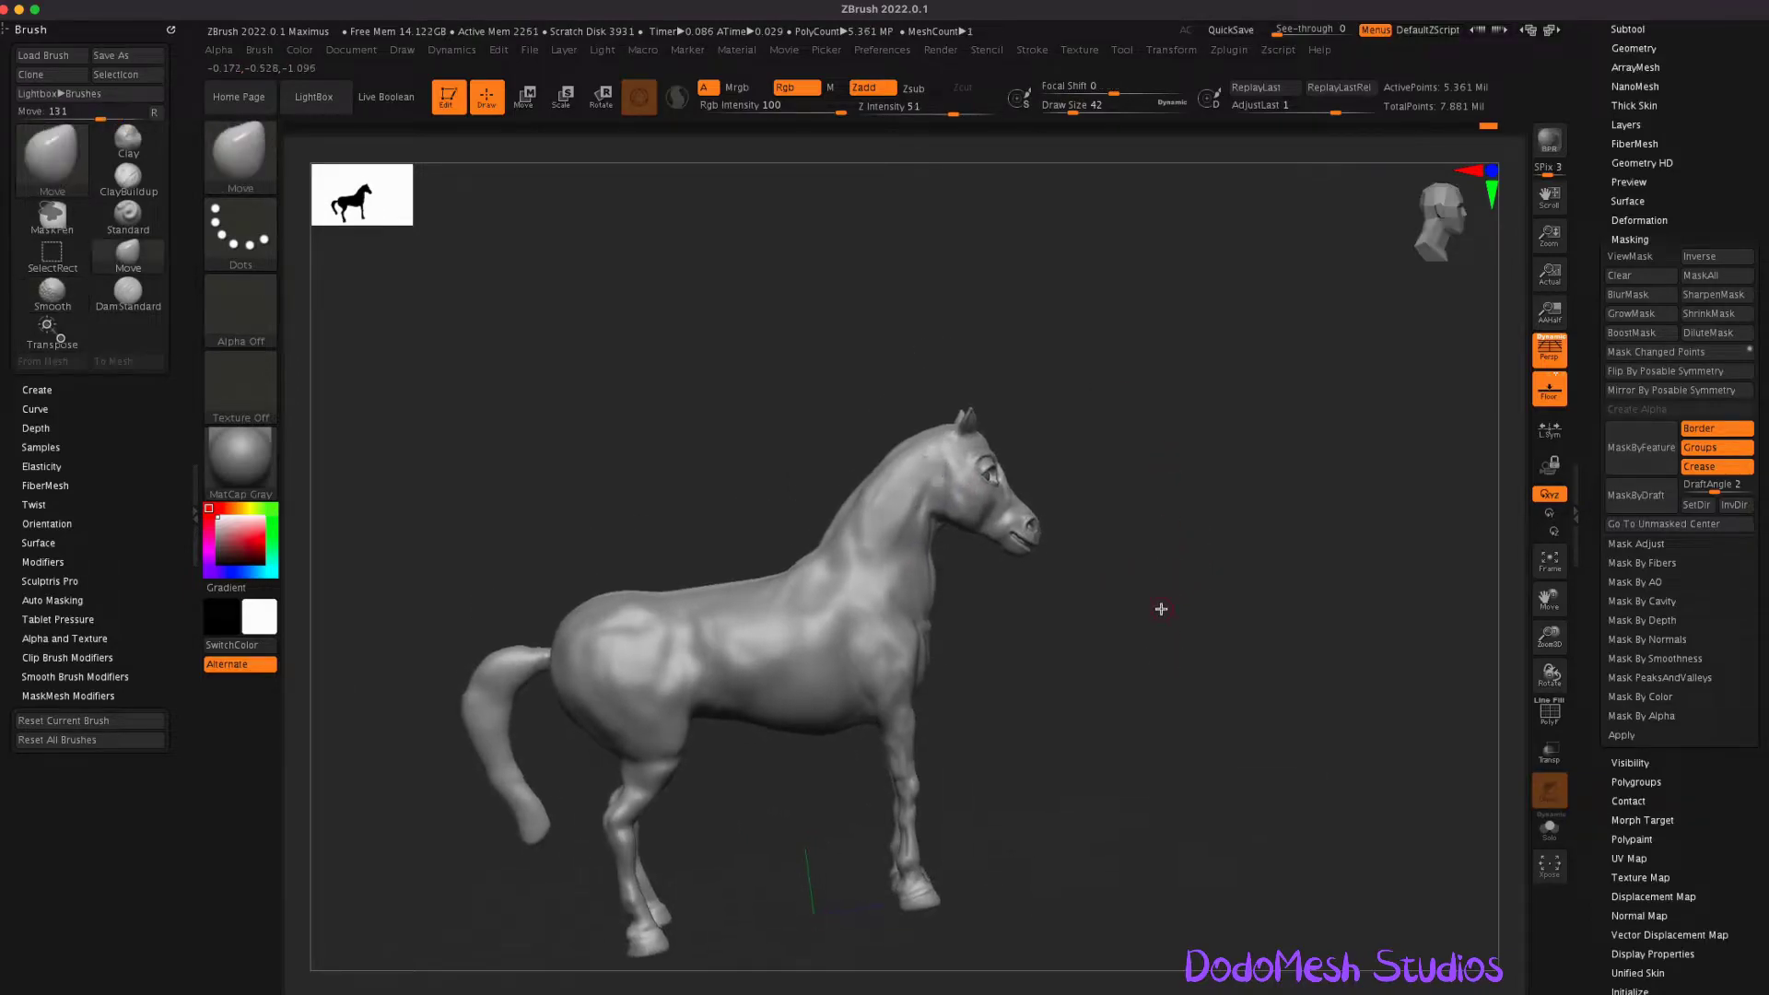
pyautogui.click(1634, 48)
pyautogui.press('d')
pyautogui.press('d')
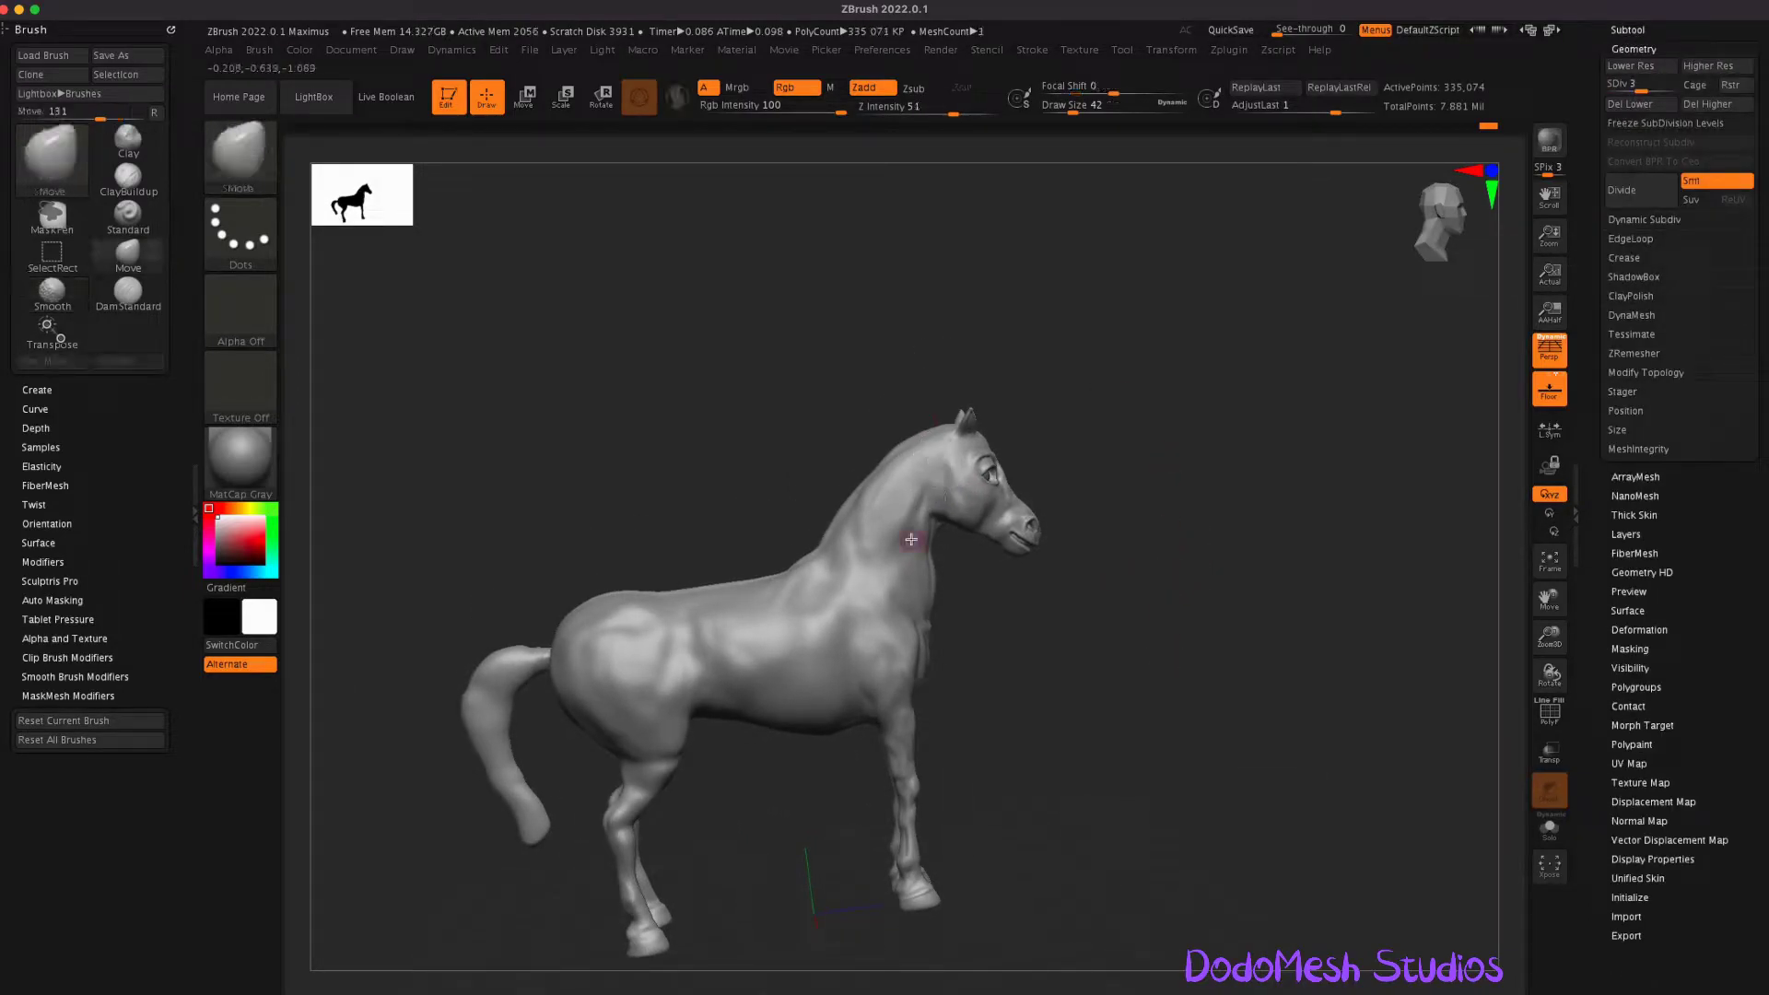
# - Make the eye_L subtool active in the subtool list
pyautogui.moveTo(912, 525)
pyautogui.mouseDown(button='right')
pyautogui.moveTo(1094, 660)
pyautogui.moveTo(1047, 722)
pyautogui.moveTo(1008, 725)
pyautogui.mouseUp(button='right')
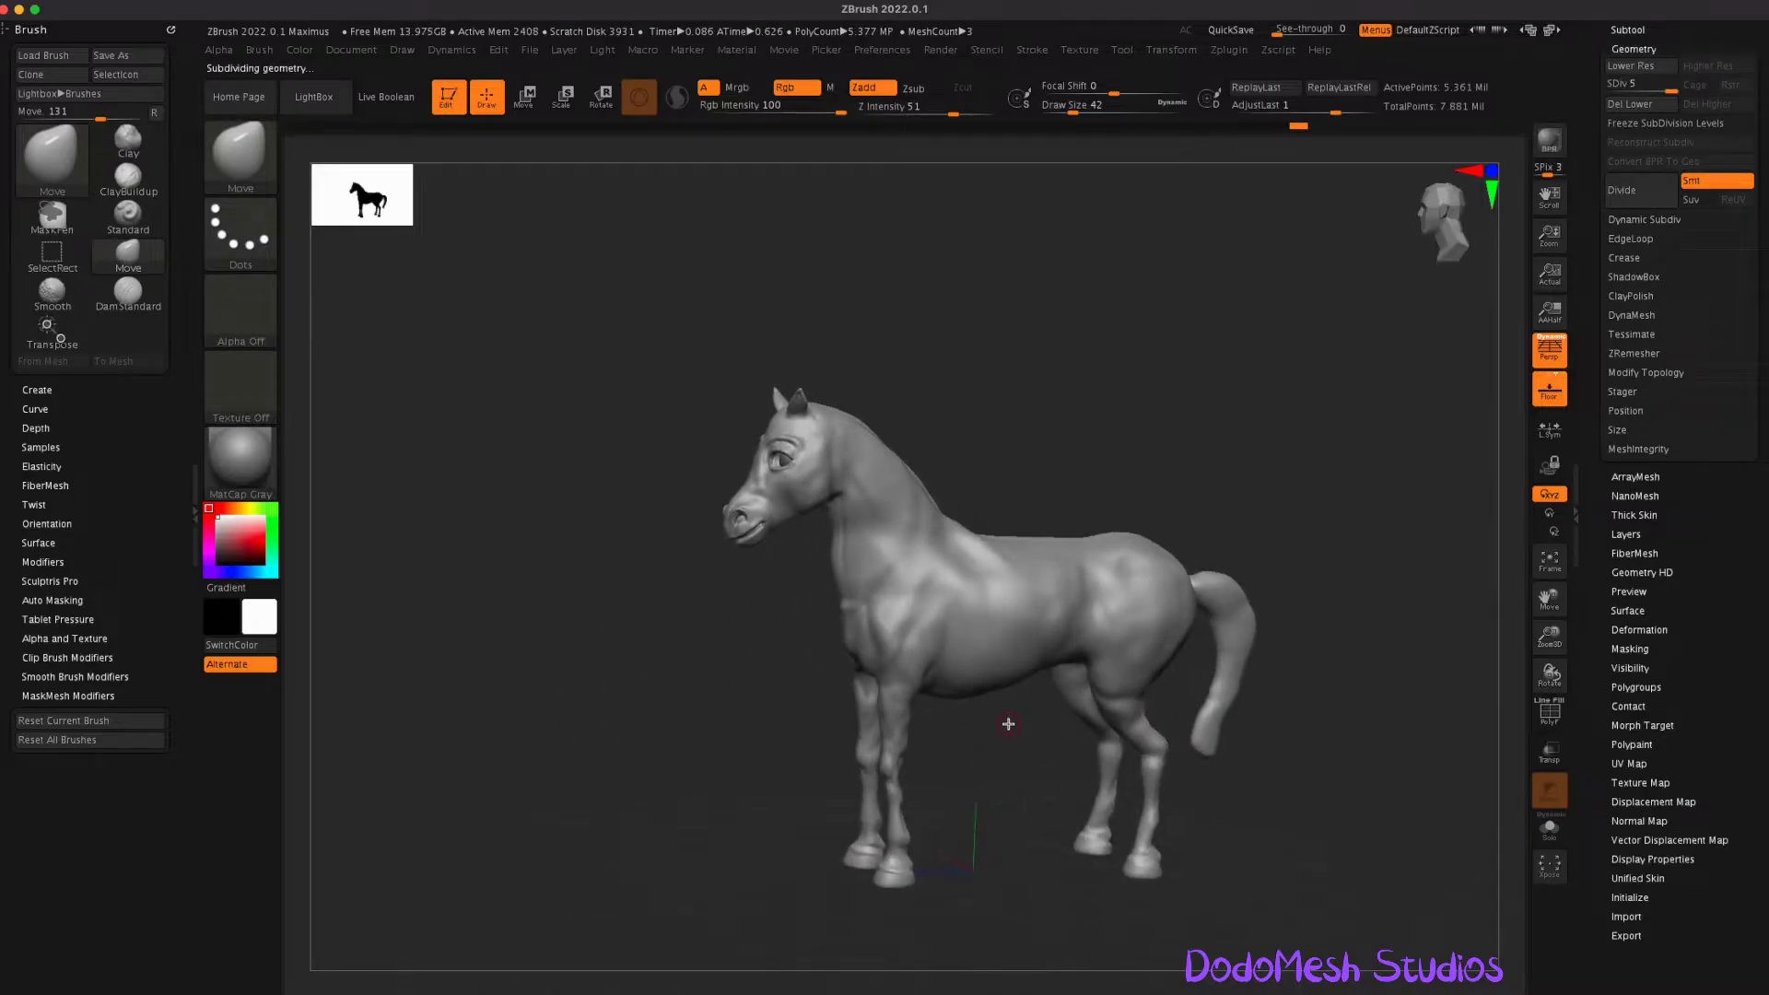
pyautogui.click(1627, 30)
pyautogui.keyDown('alt'); pyautogui.click(782, 458); pyautogui.keyUp('alt')
# - Select and delete the eye_L1 subtool, confirming the deletion
pyautogui.press('w')
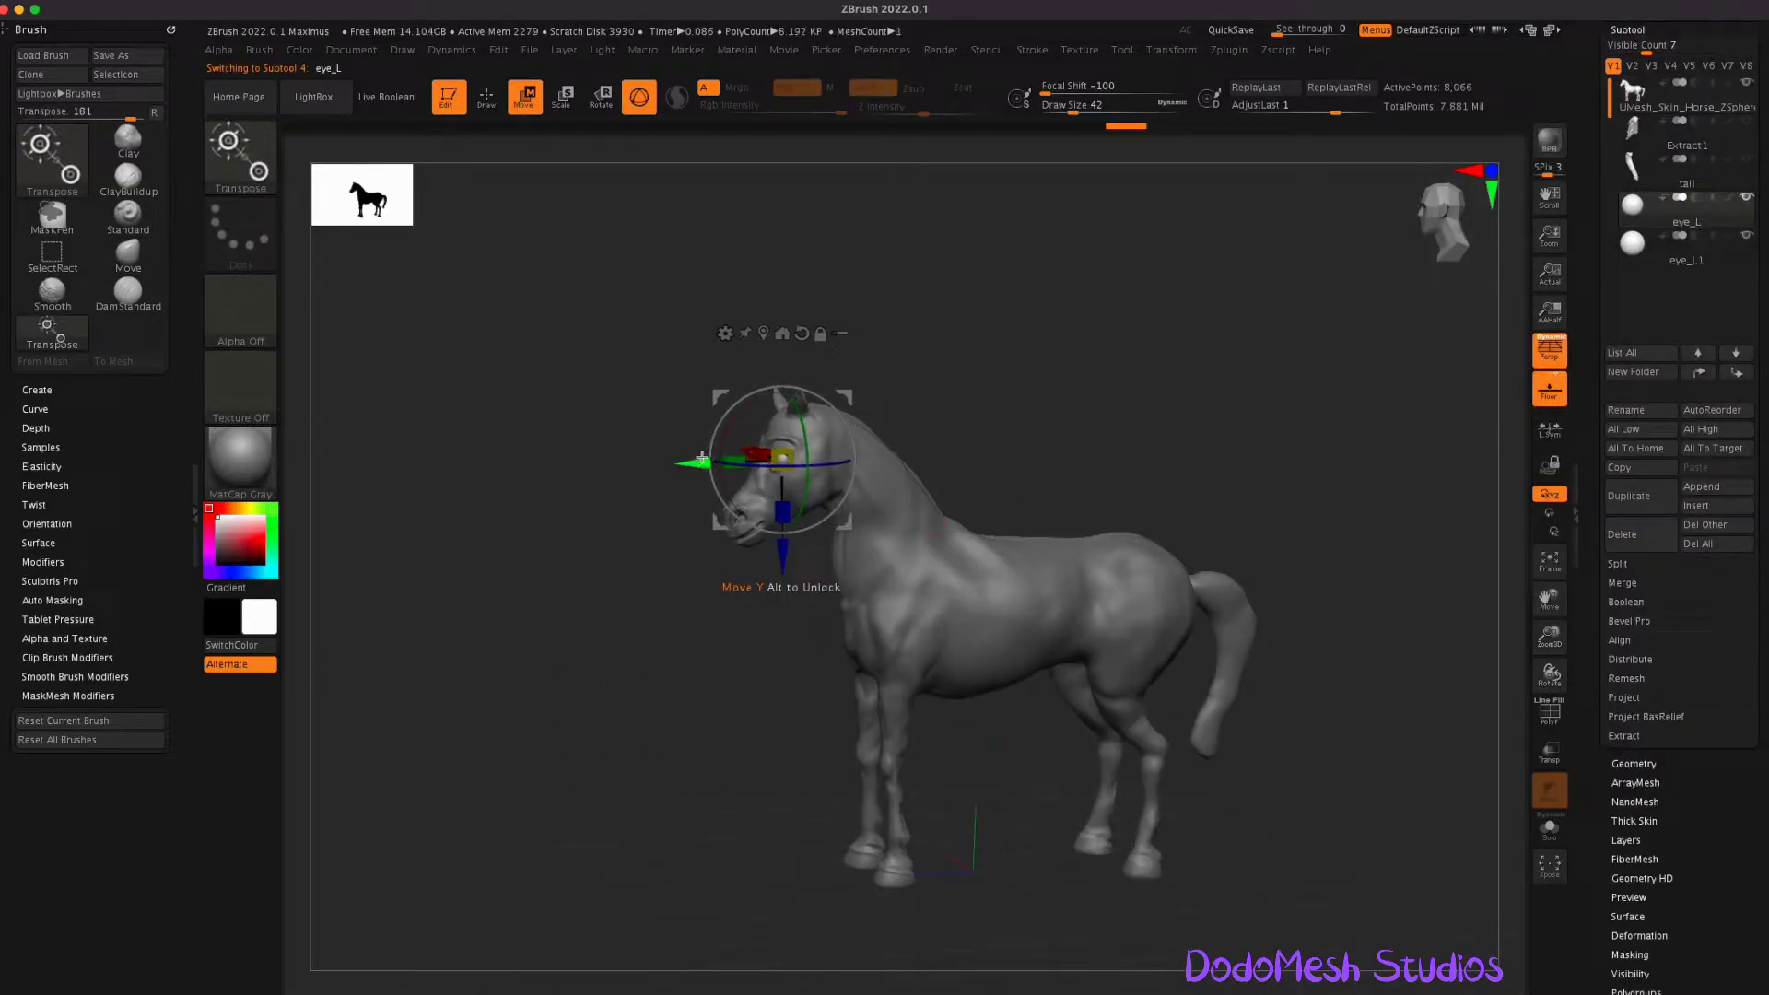
pyautogui.keyDown('alt'); pyautogui.click(737, 461); pyautogui.keyUp('alt')
pyautogui.moveTo(761, 758); pyautogui.dragTo(811, 735, button='right')
pyautogui.click(1624, 538)
pyautogui.press('Return')
# - Duplicate the eye_L subtool and start saving the project as Maximus.ZPR
pyautogui.press('q')
pyautogui.moveTo(922, 645); pyautogui.dragTo(1058, 547, button='right')
pyautogui.click(1488, 178)
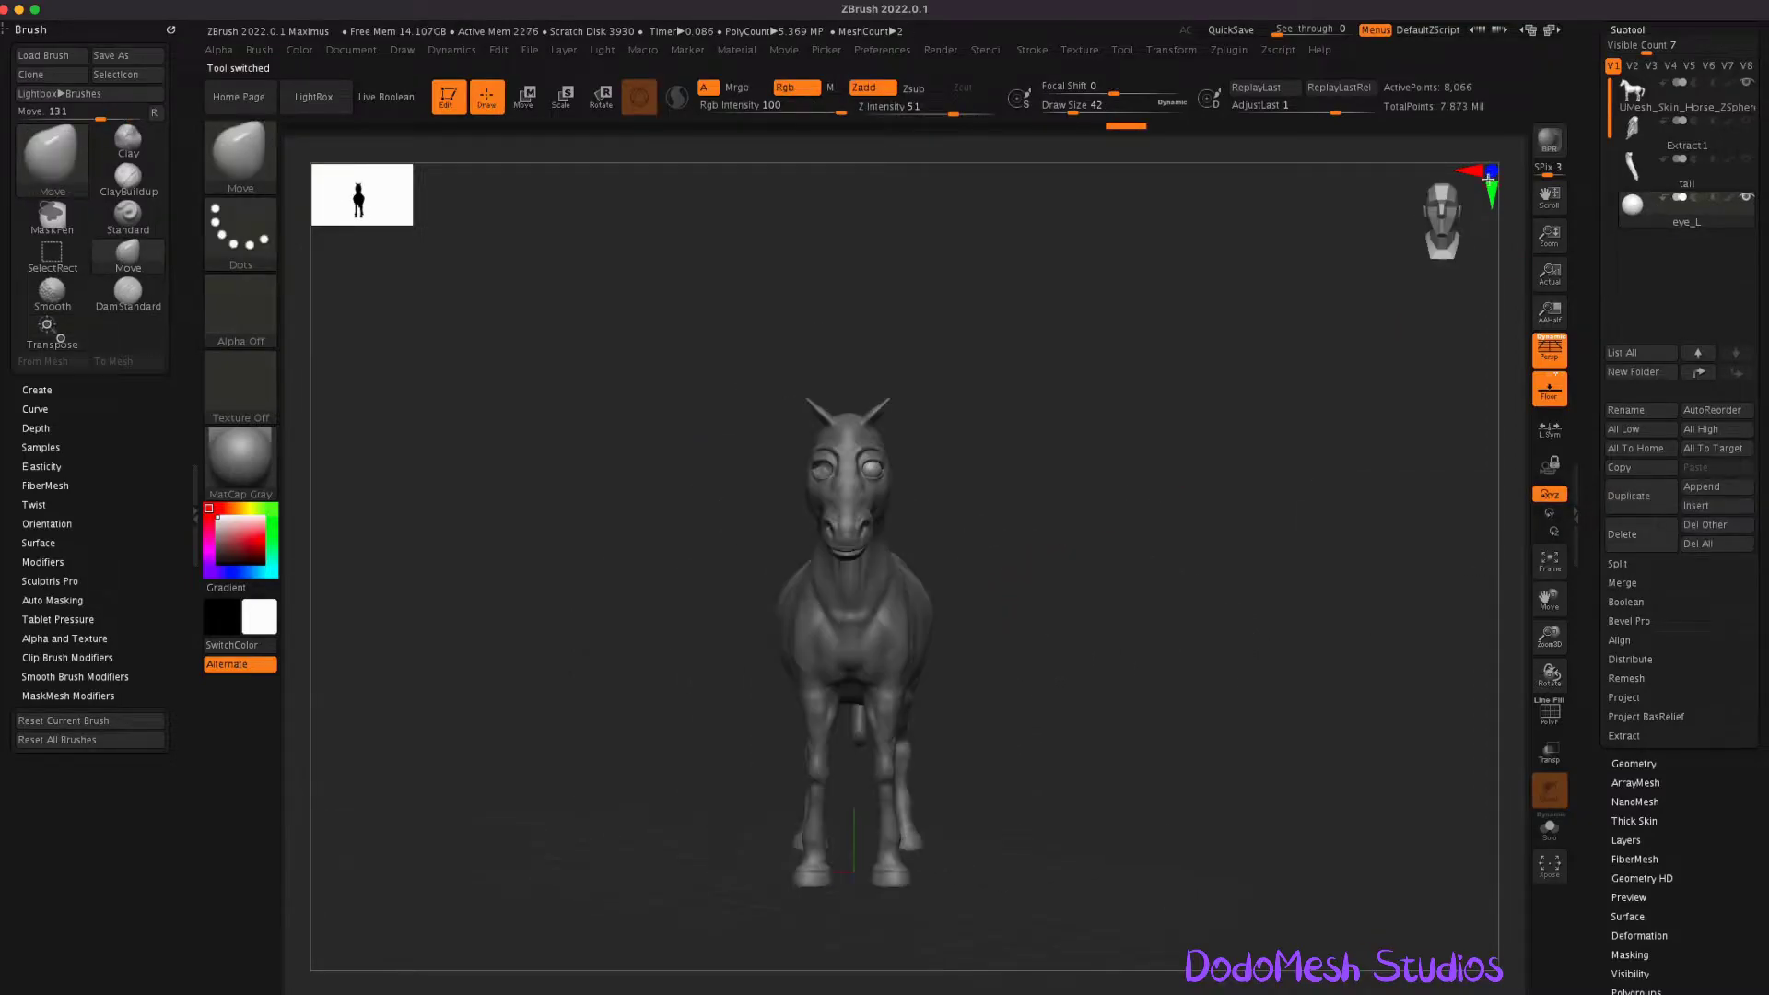
pyautogui.click(1630, 496)
pyautogui.click(1639, 935)
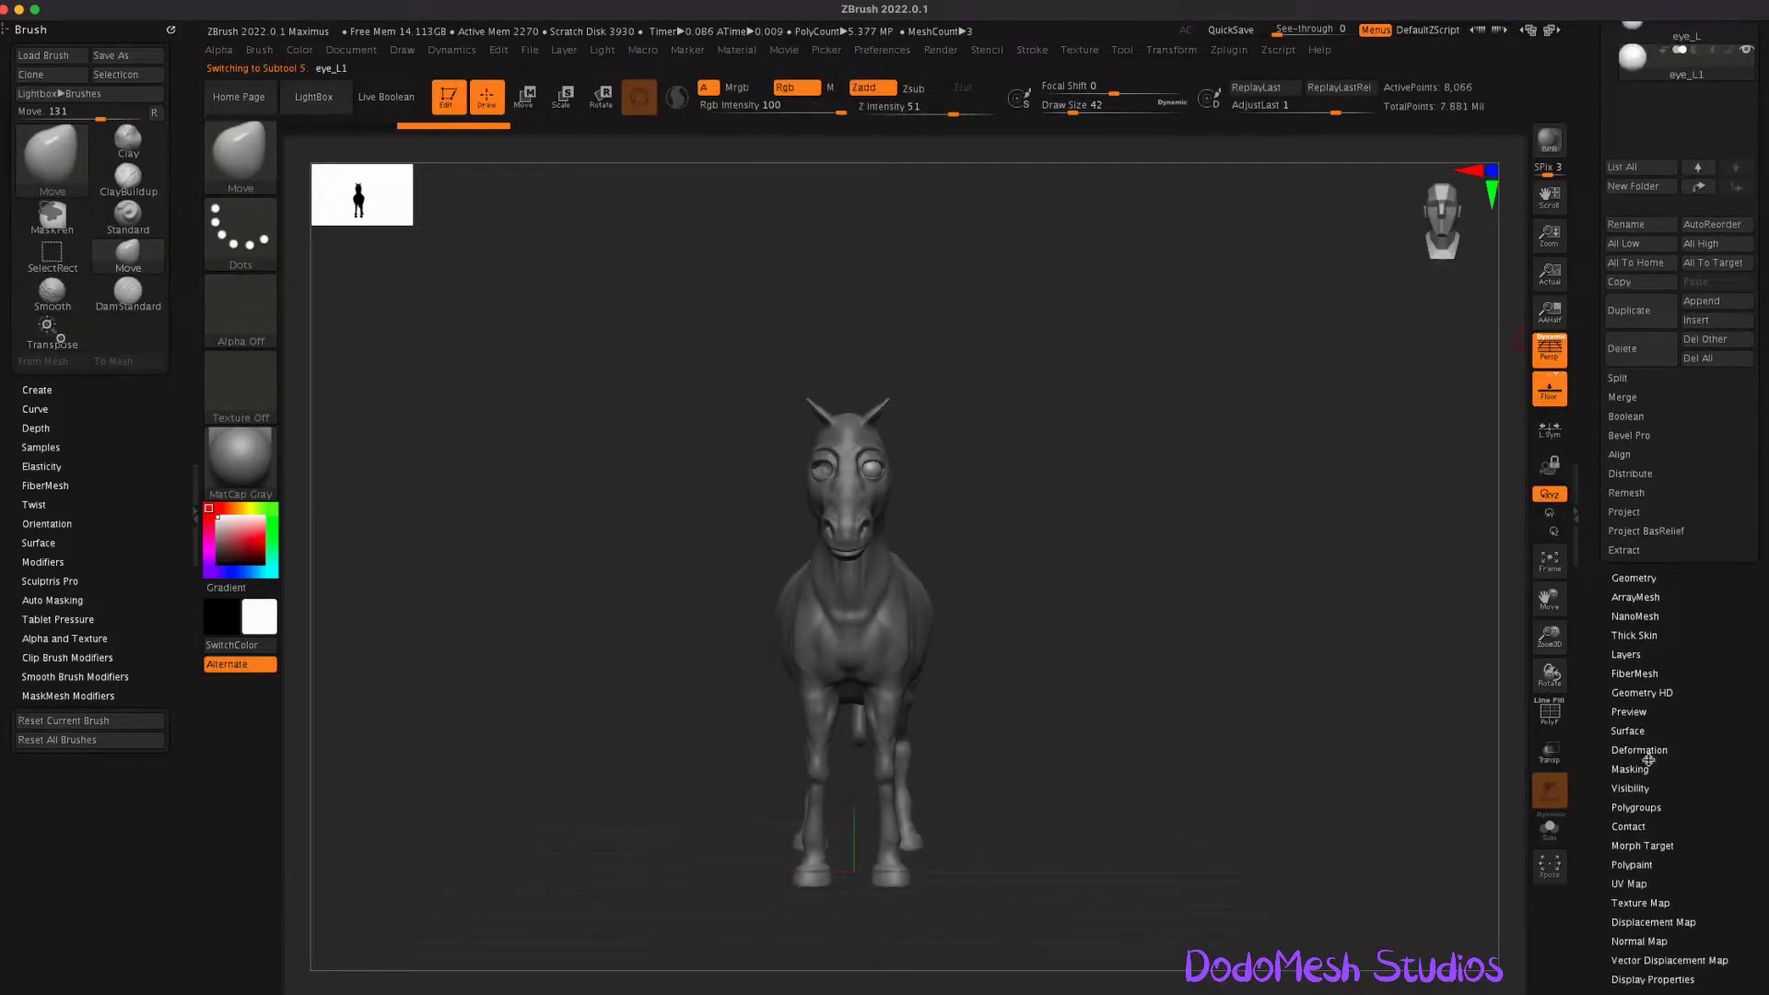
pyautogui.hotkey('ctrl', 's')
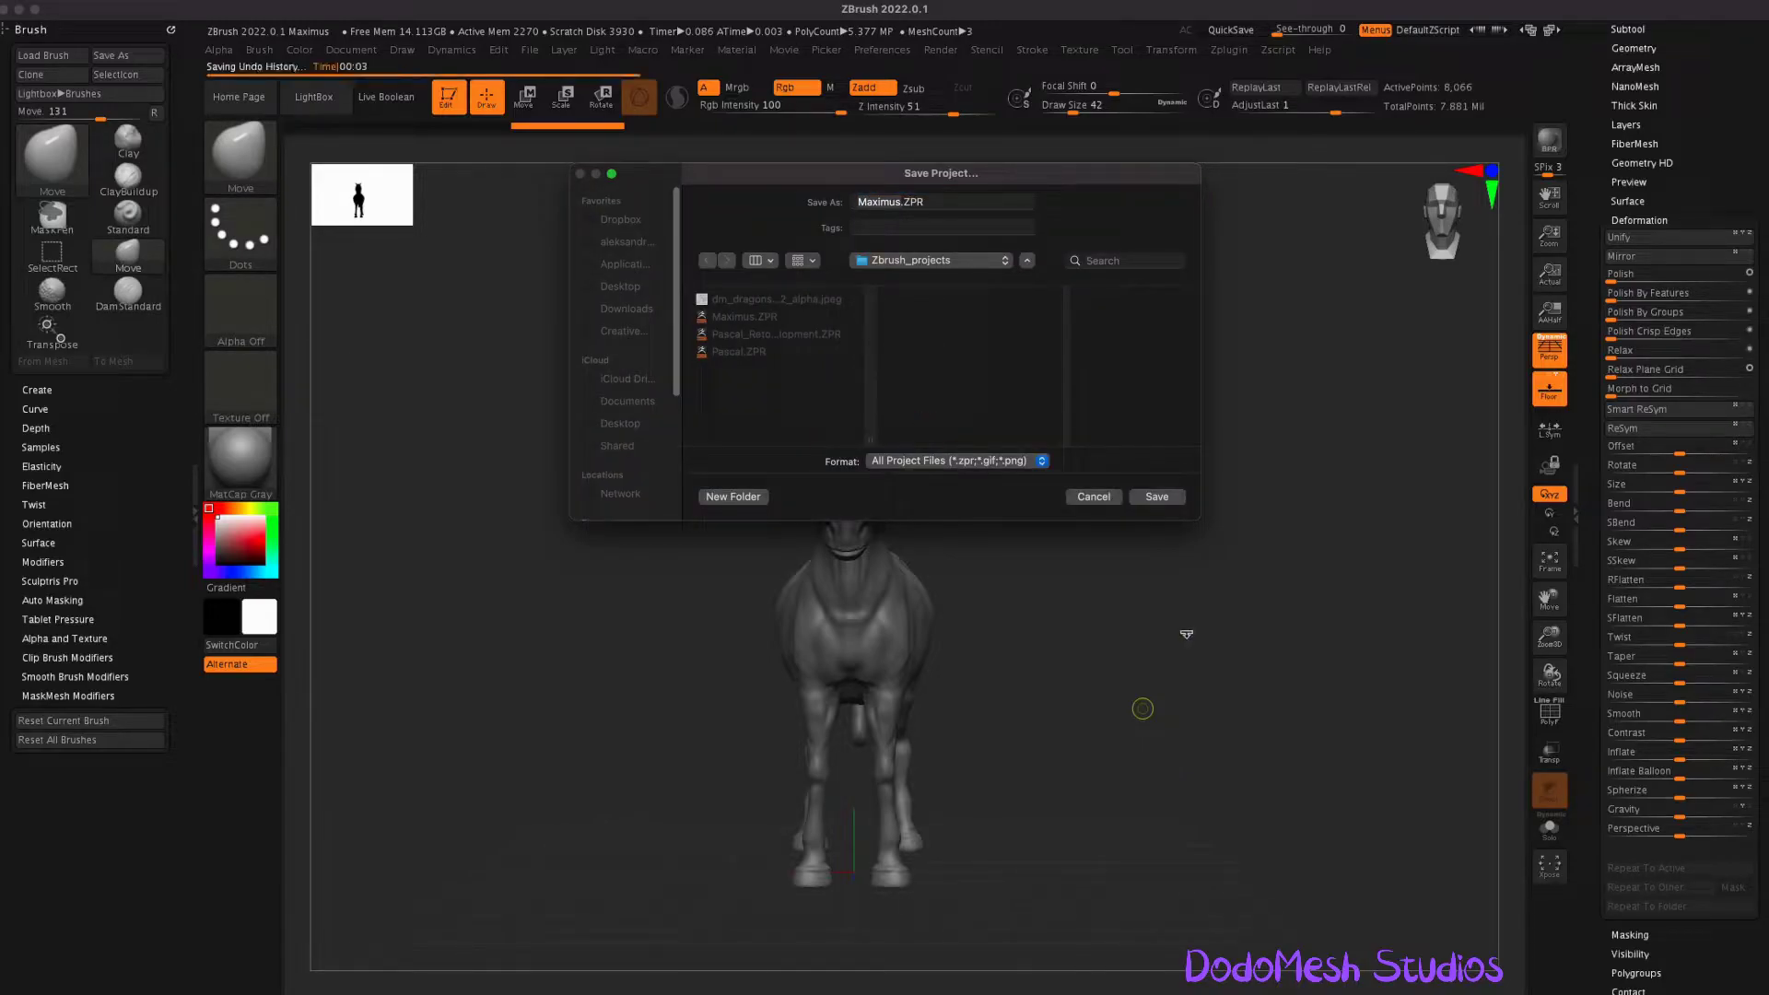
# - Orbit the horse in small turns until its chest and forelegs face the viewer from below
pyautogui.moveTo(1185, 624); pyautogui.dragTo(1153, 672)
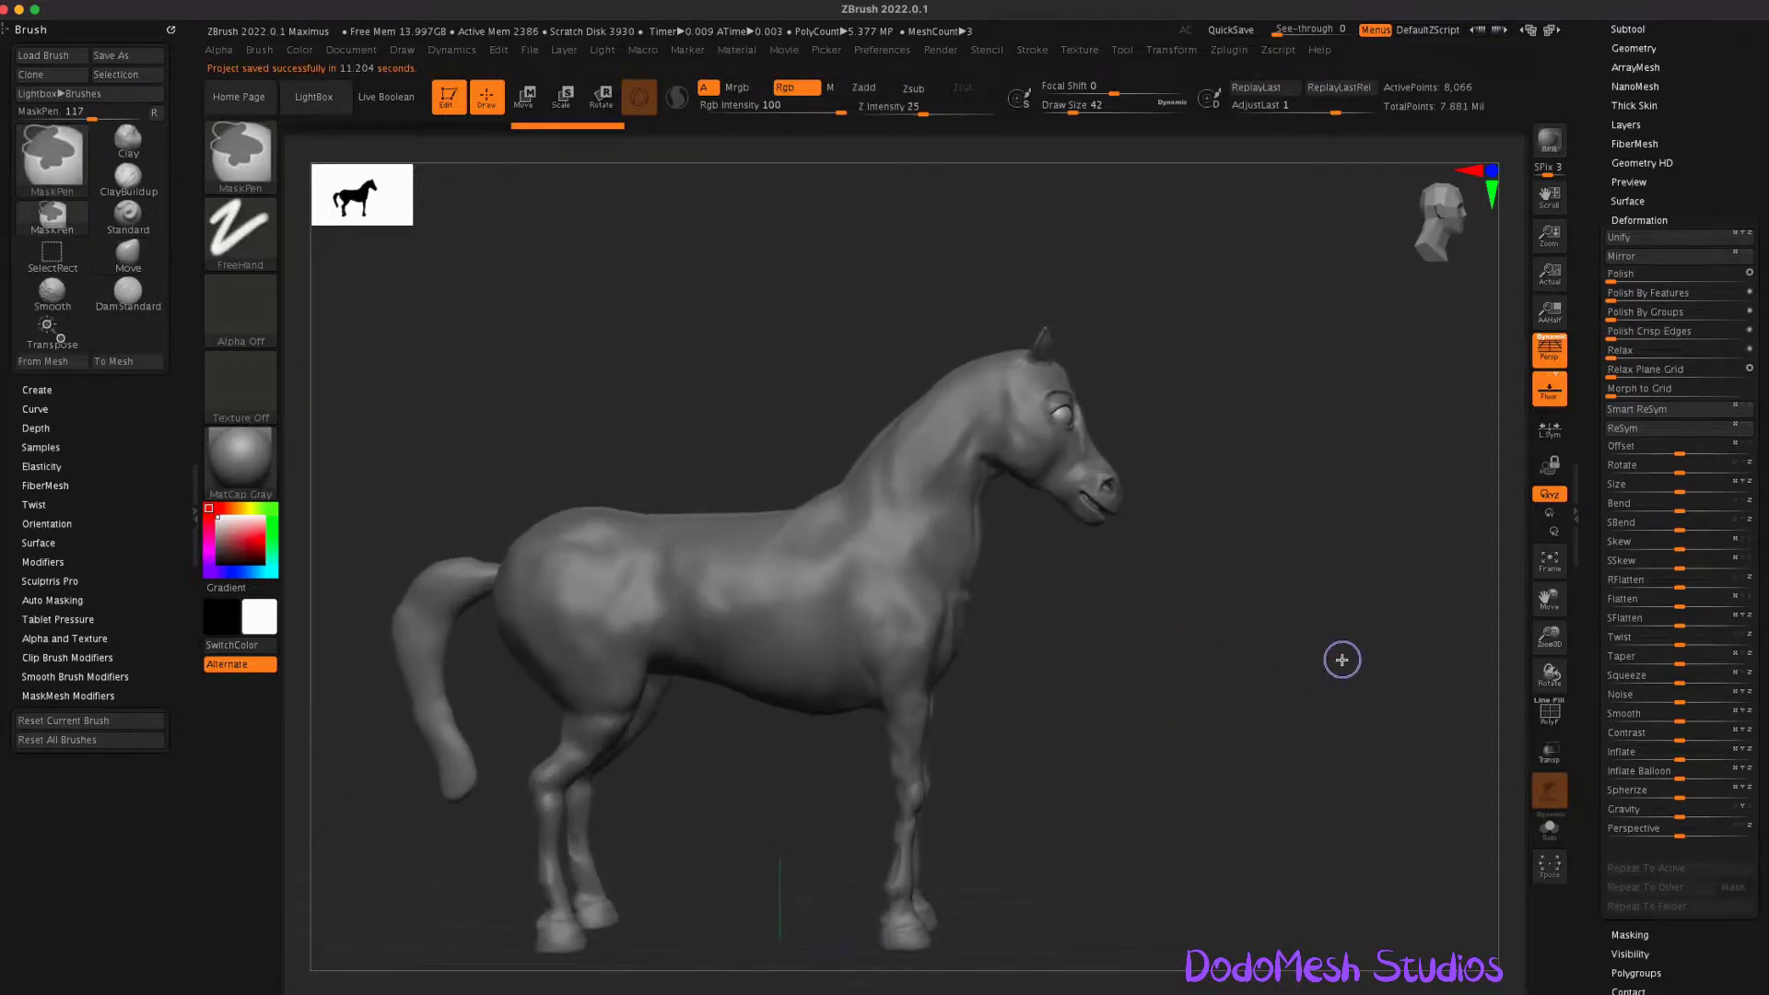
pyautogui.keyDown('ctrl'); pyautogui.moveTo(1341, 659); pyautogui.dragTo(1295, 711, button='right'); pyautogui.keyUp('ctrl')
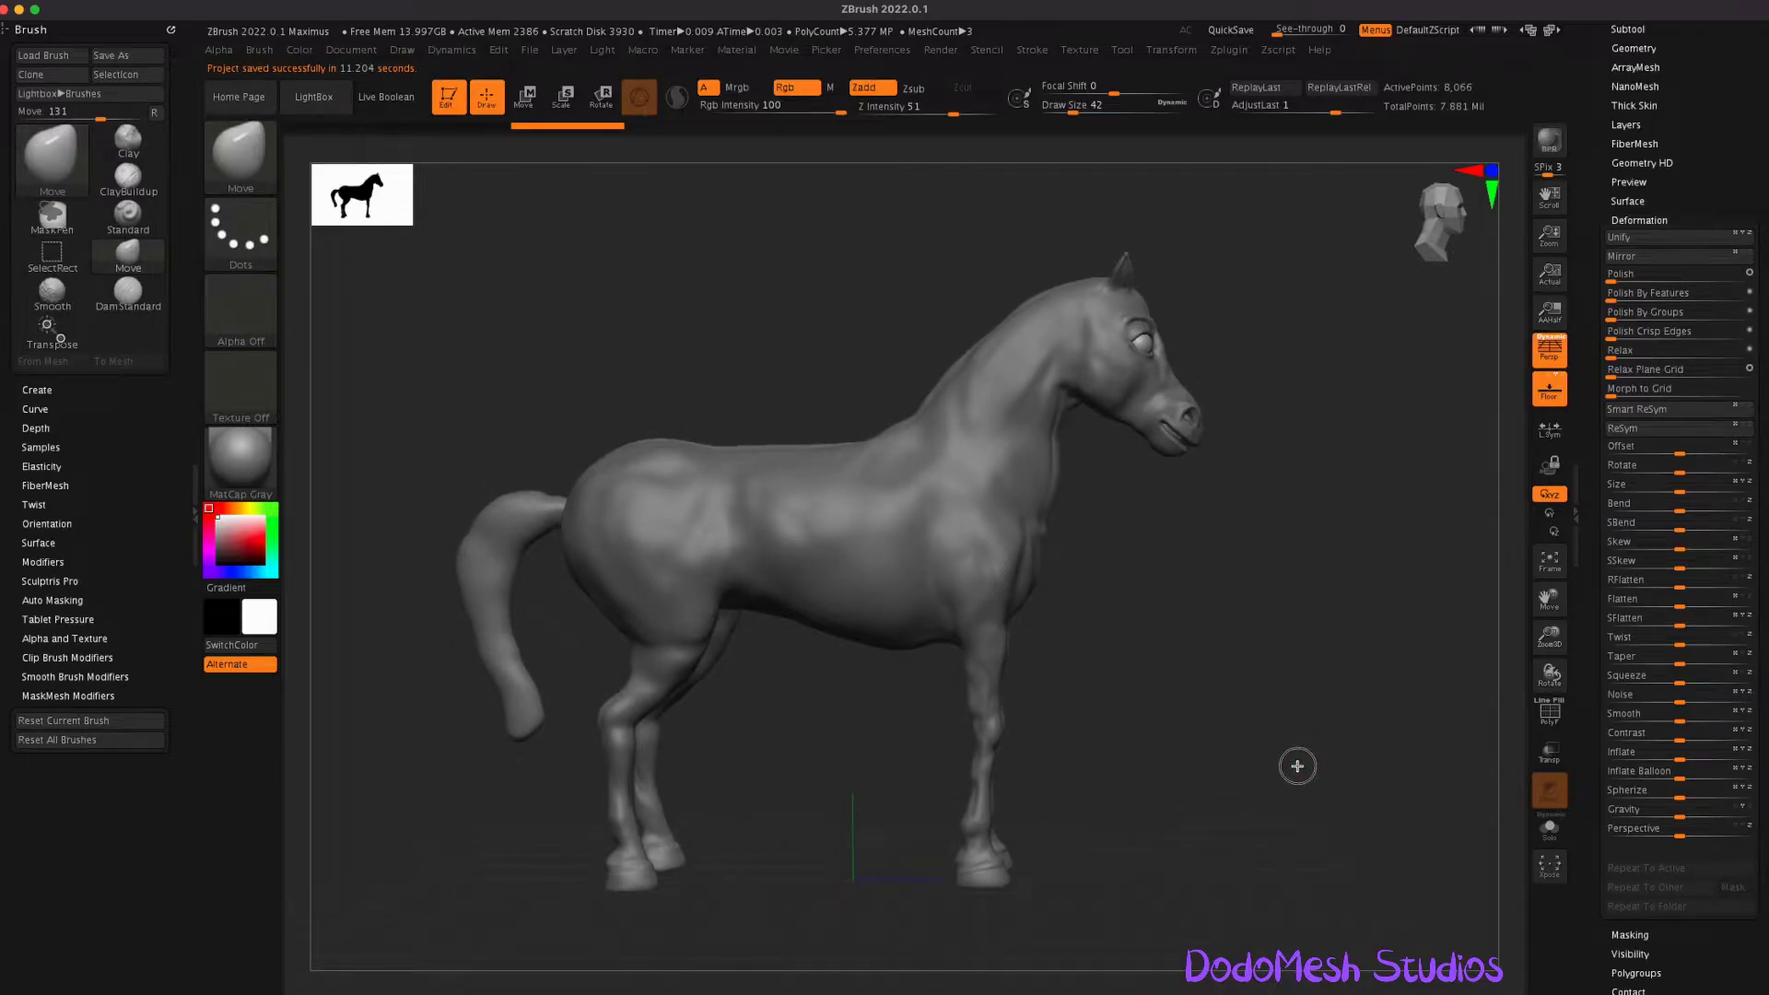
pyautogui.moveTo(1271, 765); pyautogui.dragTo(986, 643)
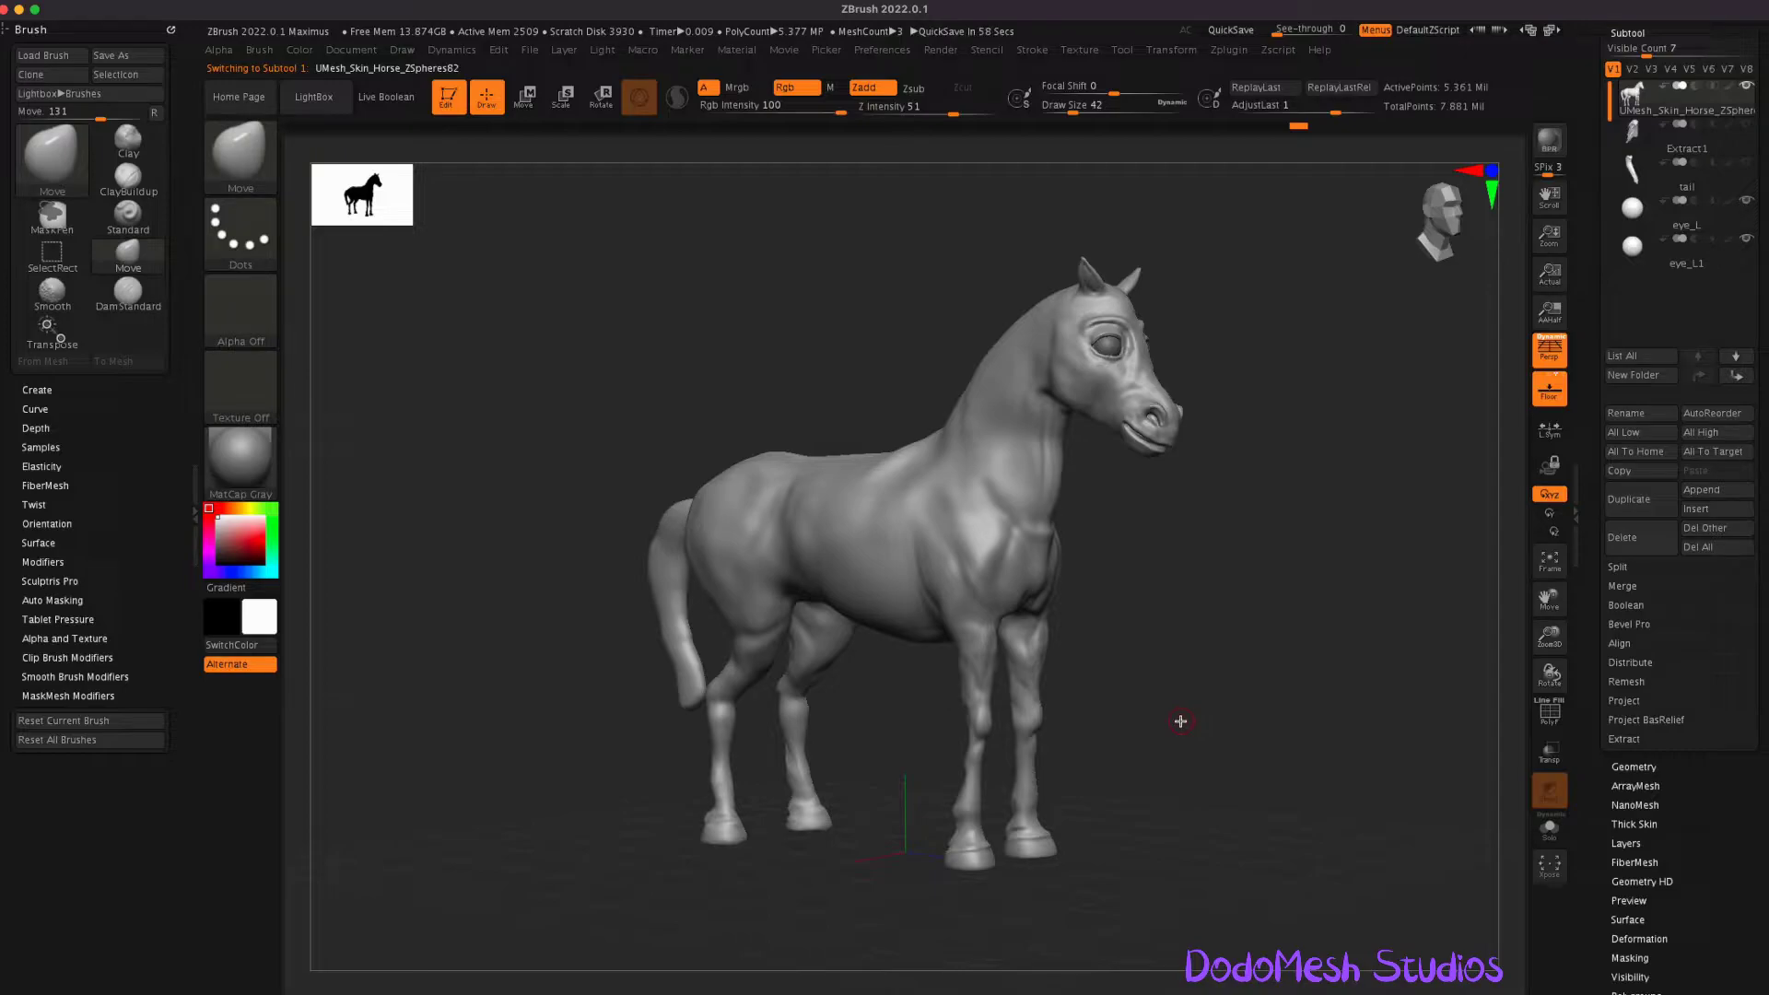
pyautogui.moveTo(1179, 722)
pyautogui.mouseDown()
pyautogui.moveTo(1202, 718)
pyautogui.moveTo(1185, 703)
pyautogui.moveTo(1225, 727)
pyautogui.mouseUp()
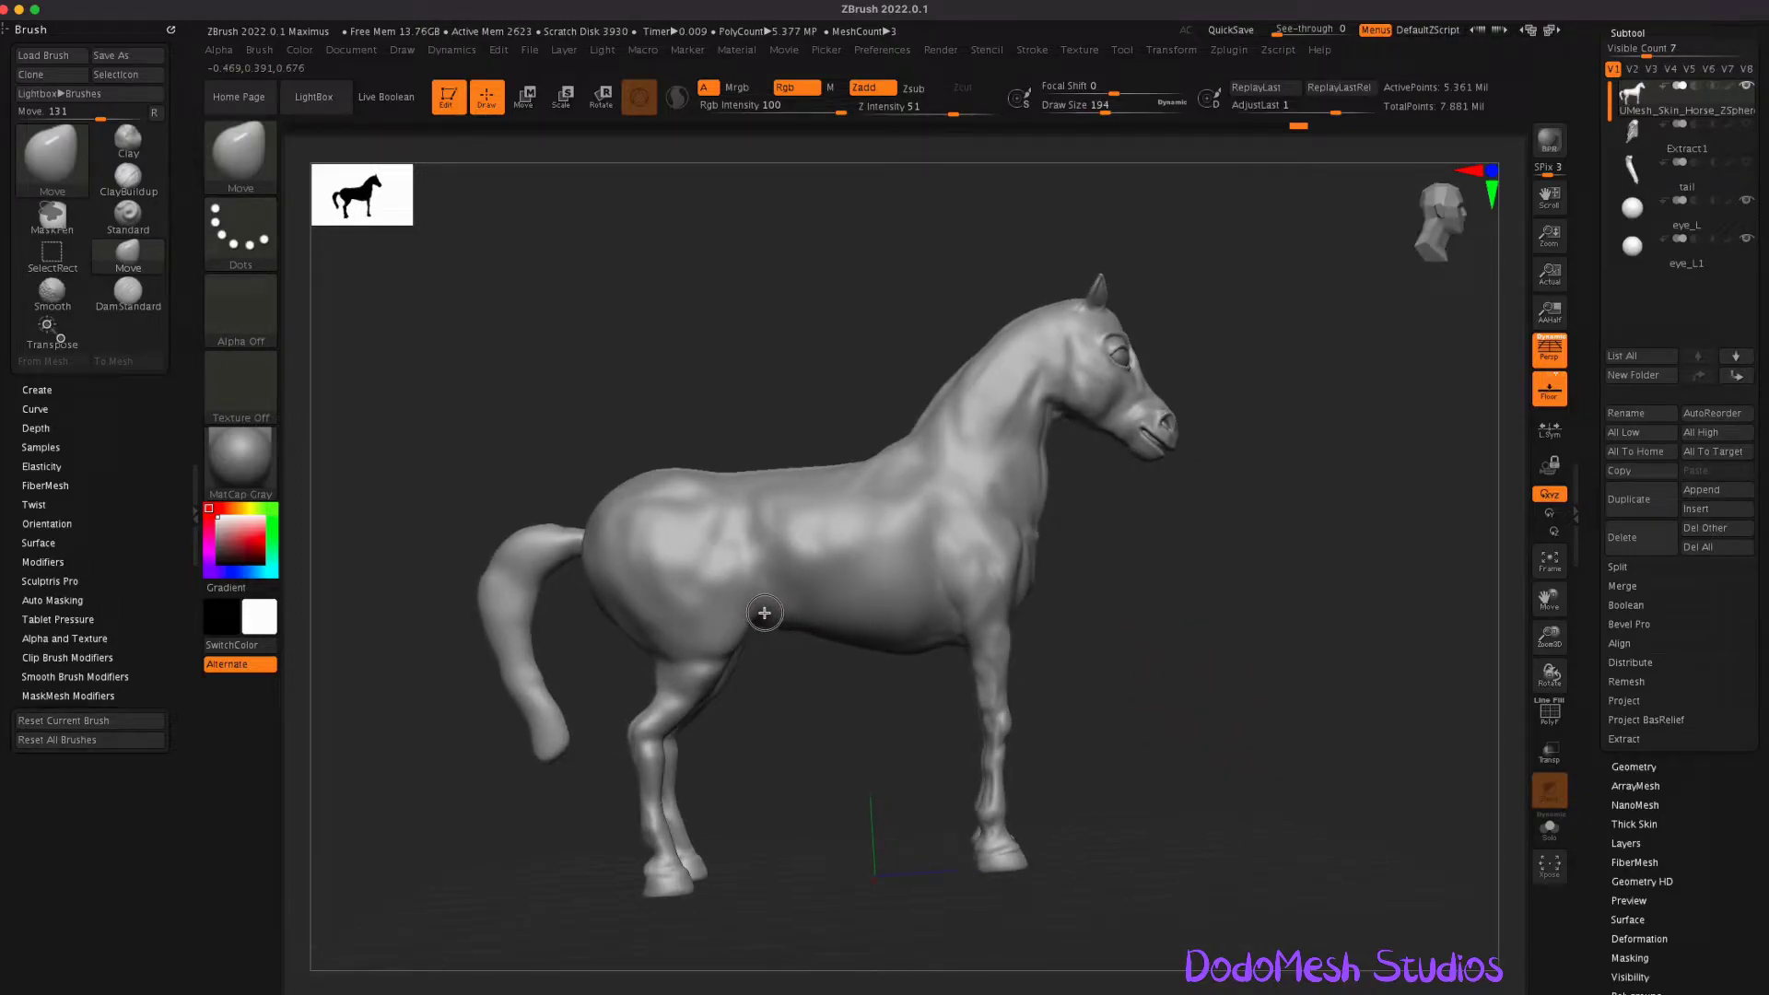
pyautogui.moveTo(1058, 789); pyautogui.dragTo(1133, 805)
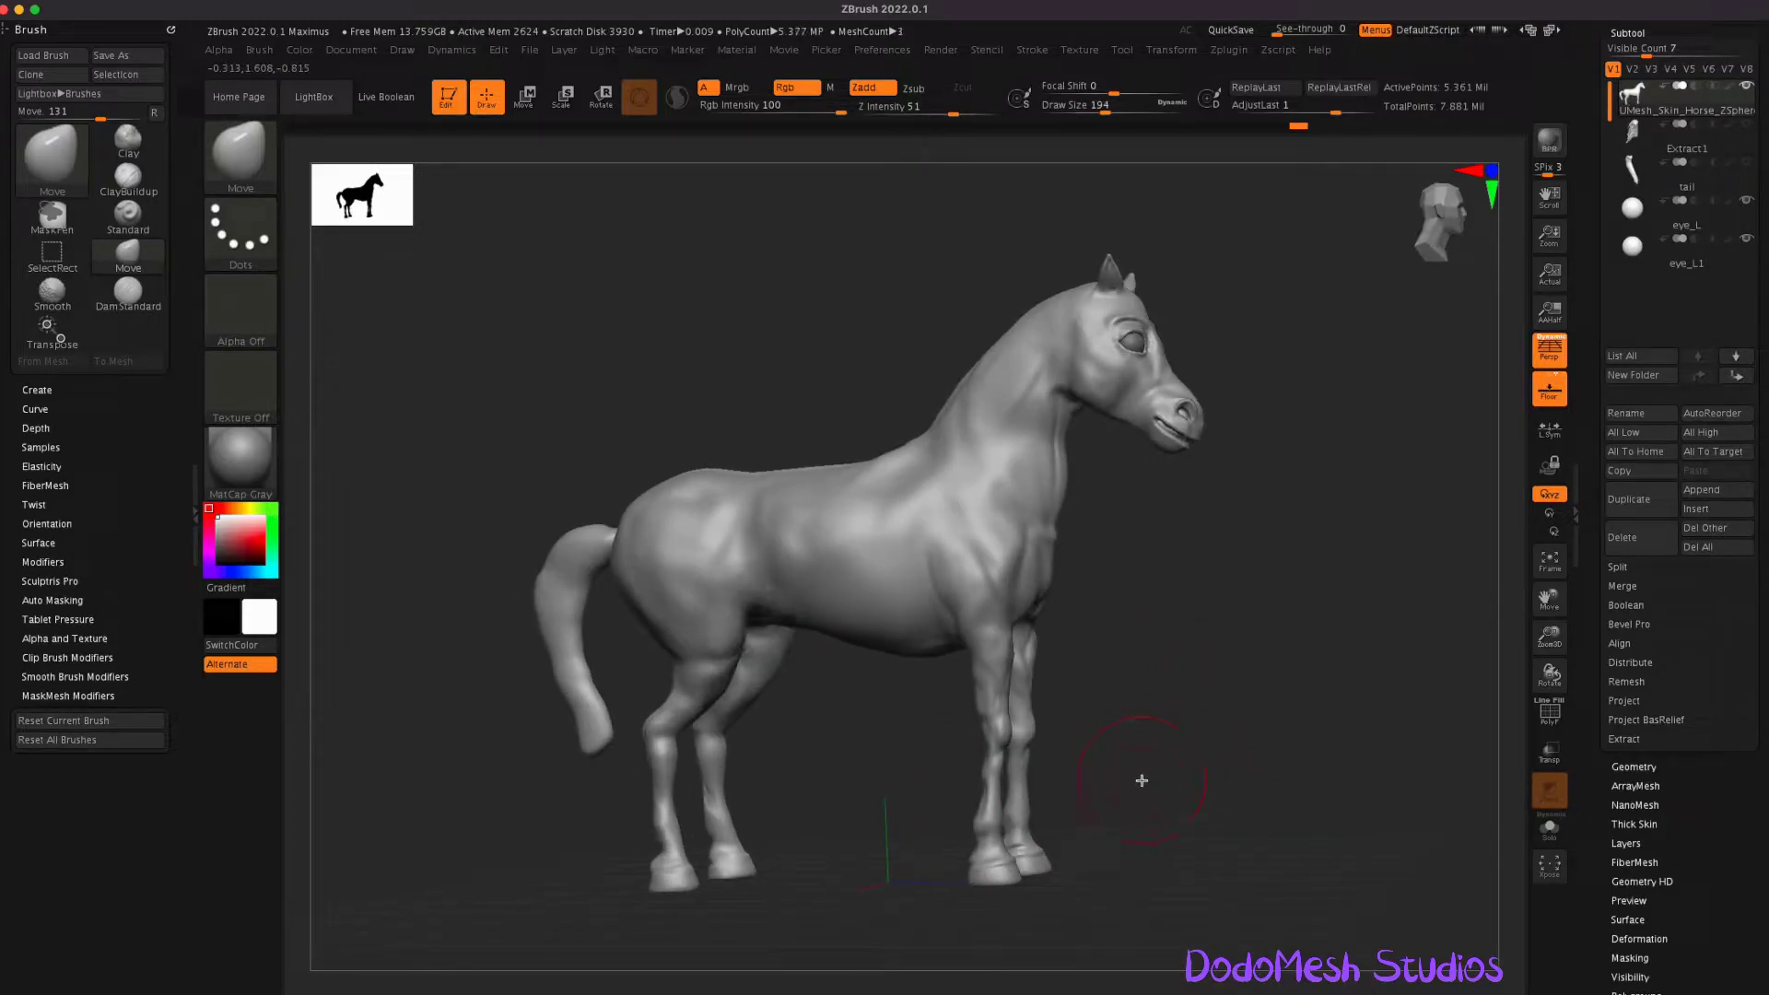
pyautogui.moveTo(1223, 740); pyautogui.dragTo(1239, 751)
pyautogui.moveTo(1100, 695)
pyautogui.mouseDown()
pyautogui.moveTo(982, 648)
pyautogui.moveTo(1125, 750)
pyautogui.moveTo(1173, 699)
pyautogui.moveTo(1208, 540)
pyautogui.moveTo(1157, 743)
pyautogui.mouseUp()
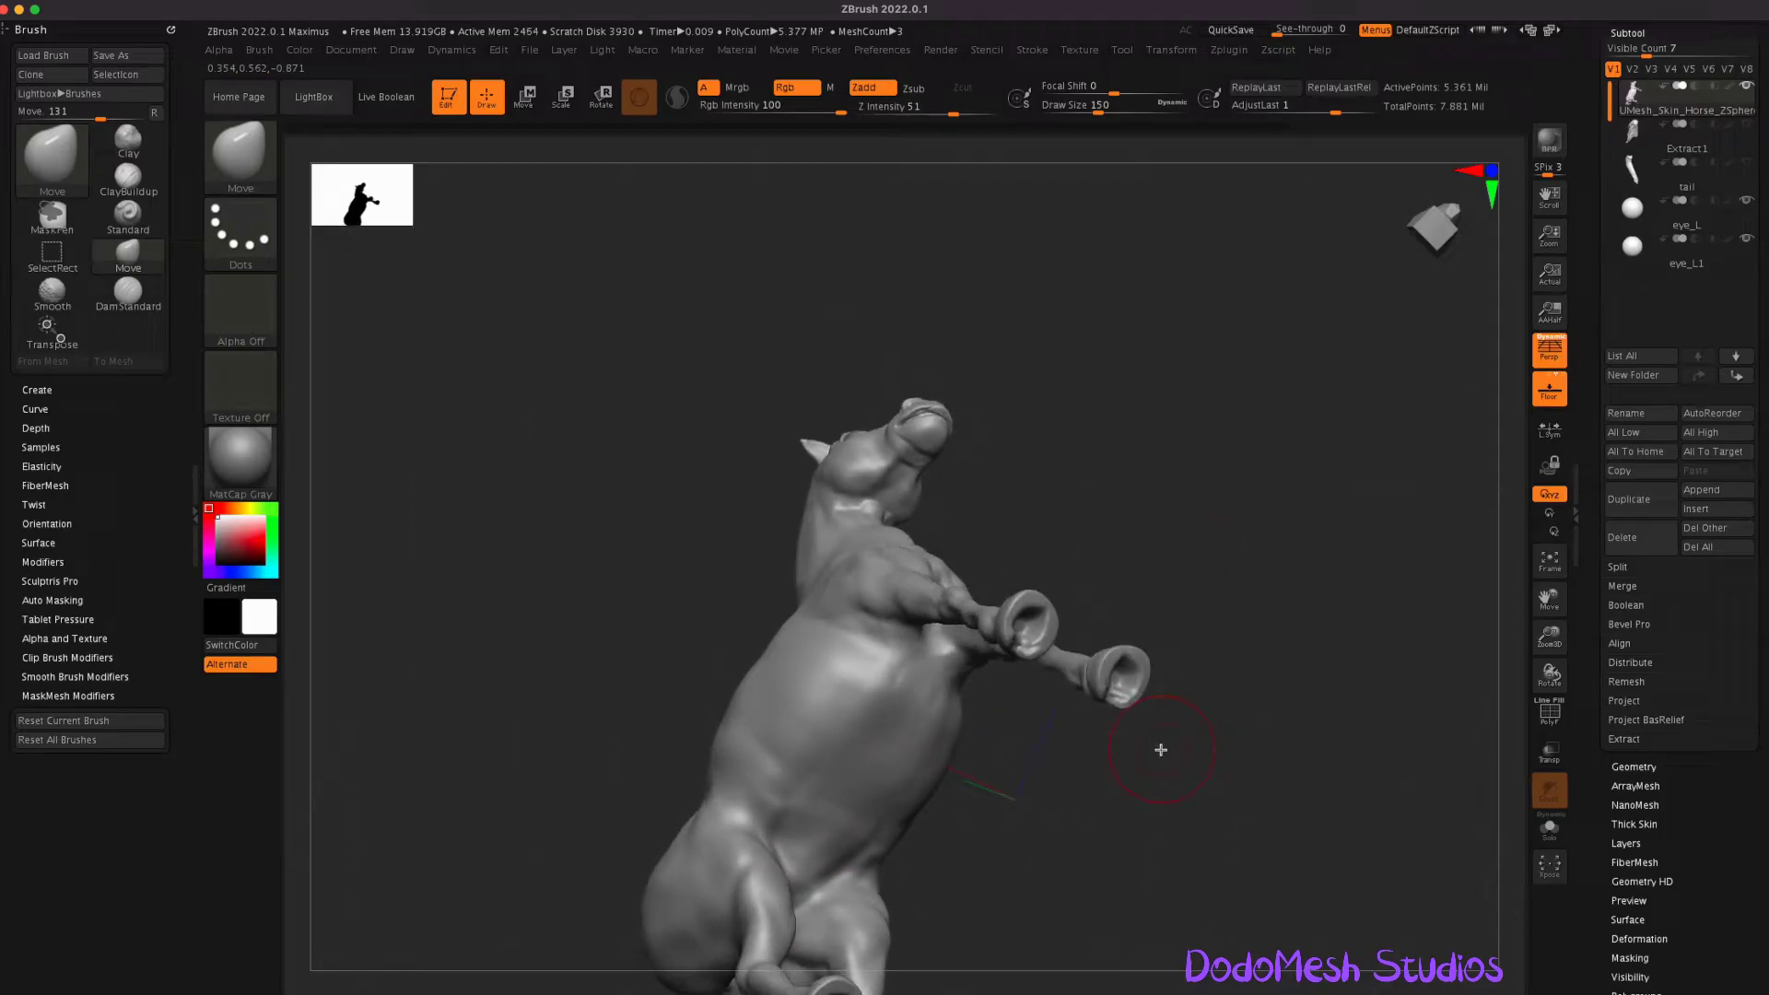
# - Build up clay on the chest with ClayBuildup, dropping a subdivision level and returning to full
pyautogui.press('b')
pyautogui.press('c')
pyautogui.press('b')
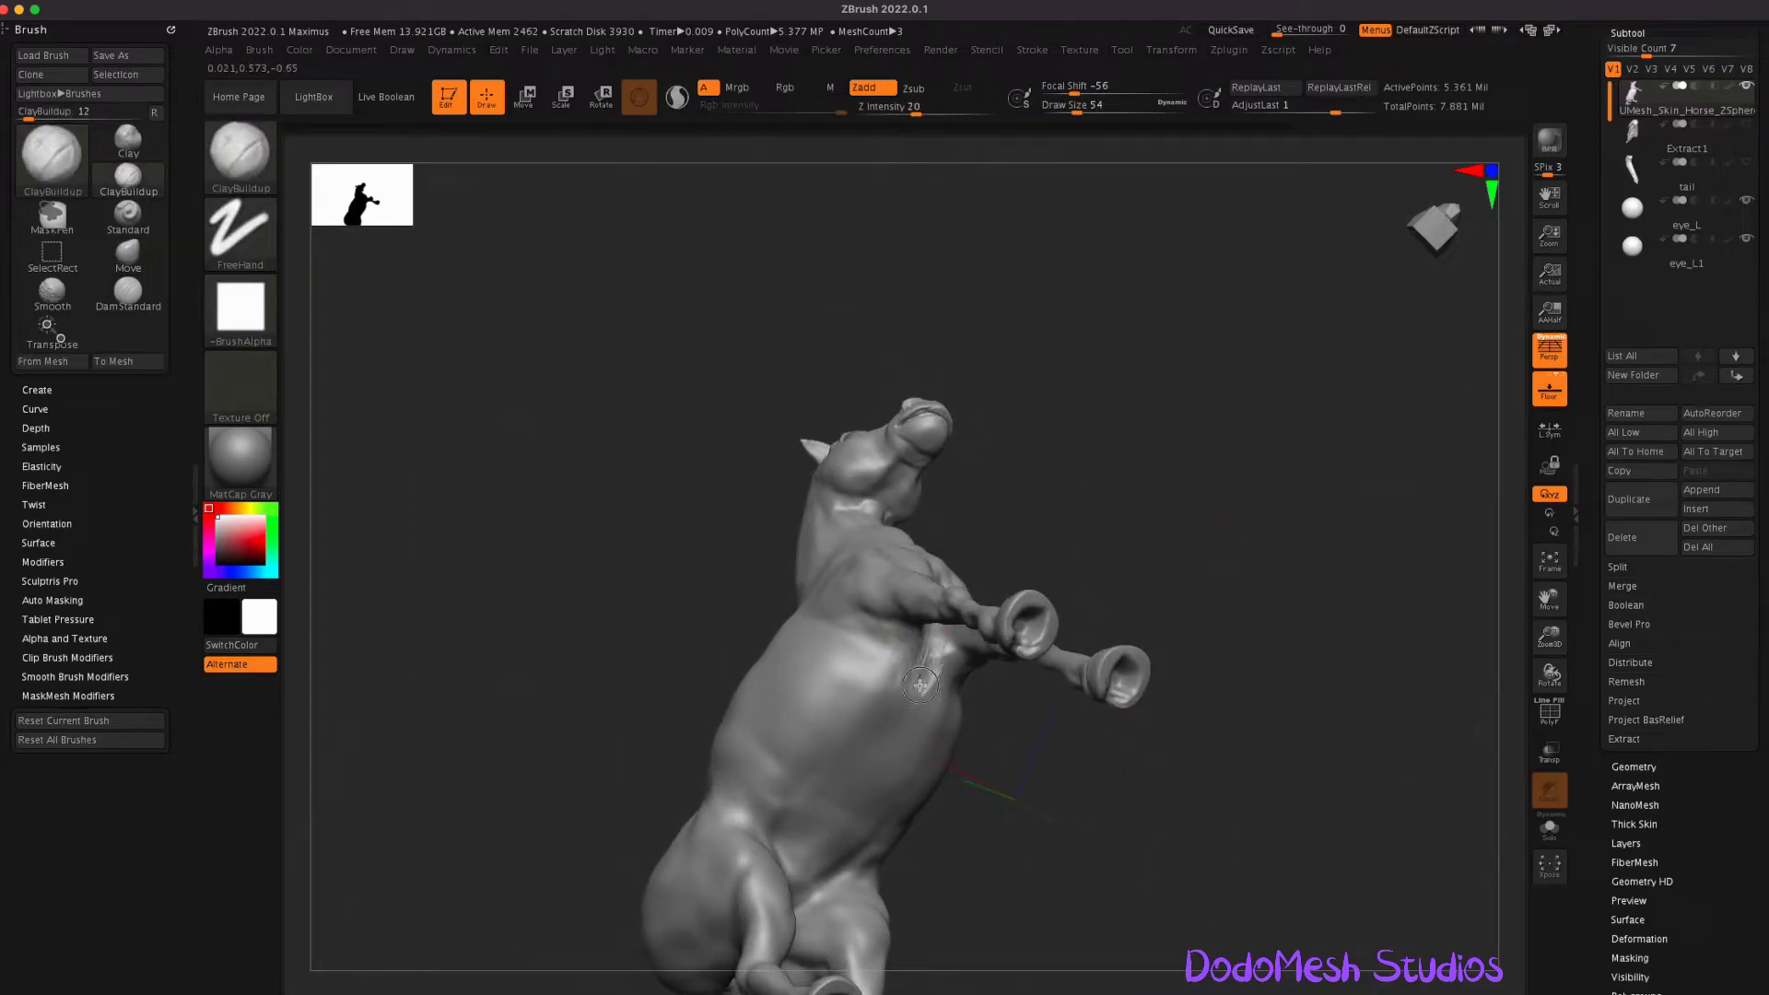
pyautogui.hotkey('shift', 'd')
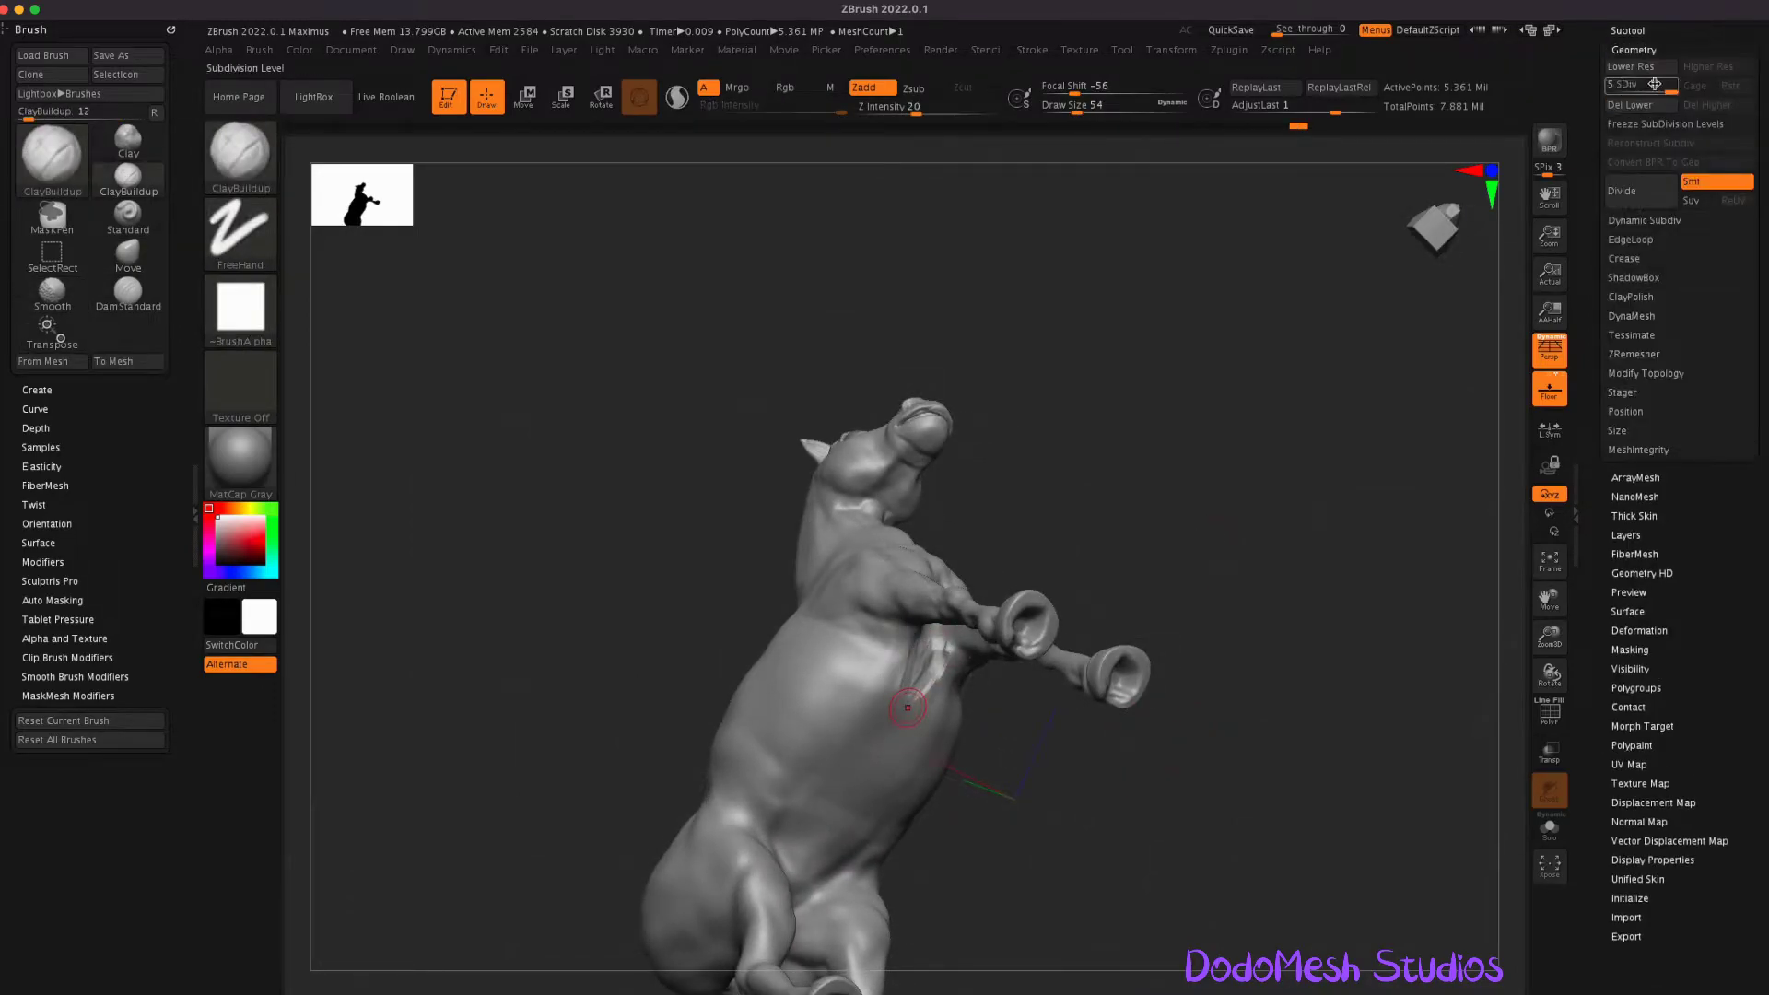
pyautogui.click(1677, 89)
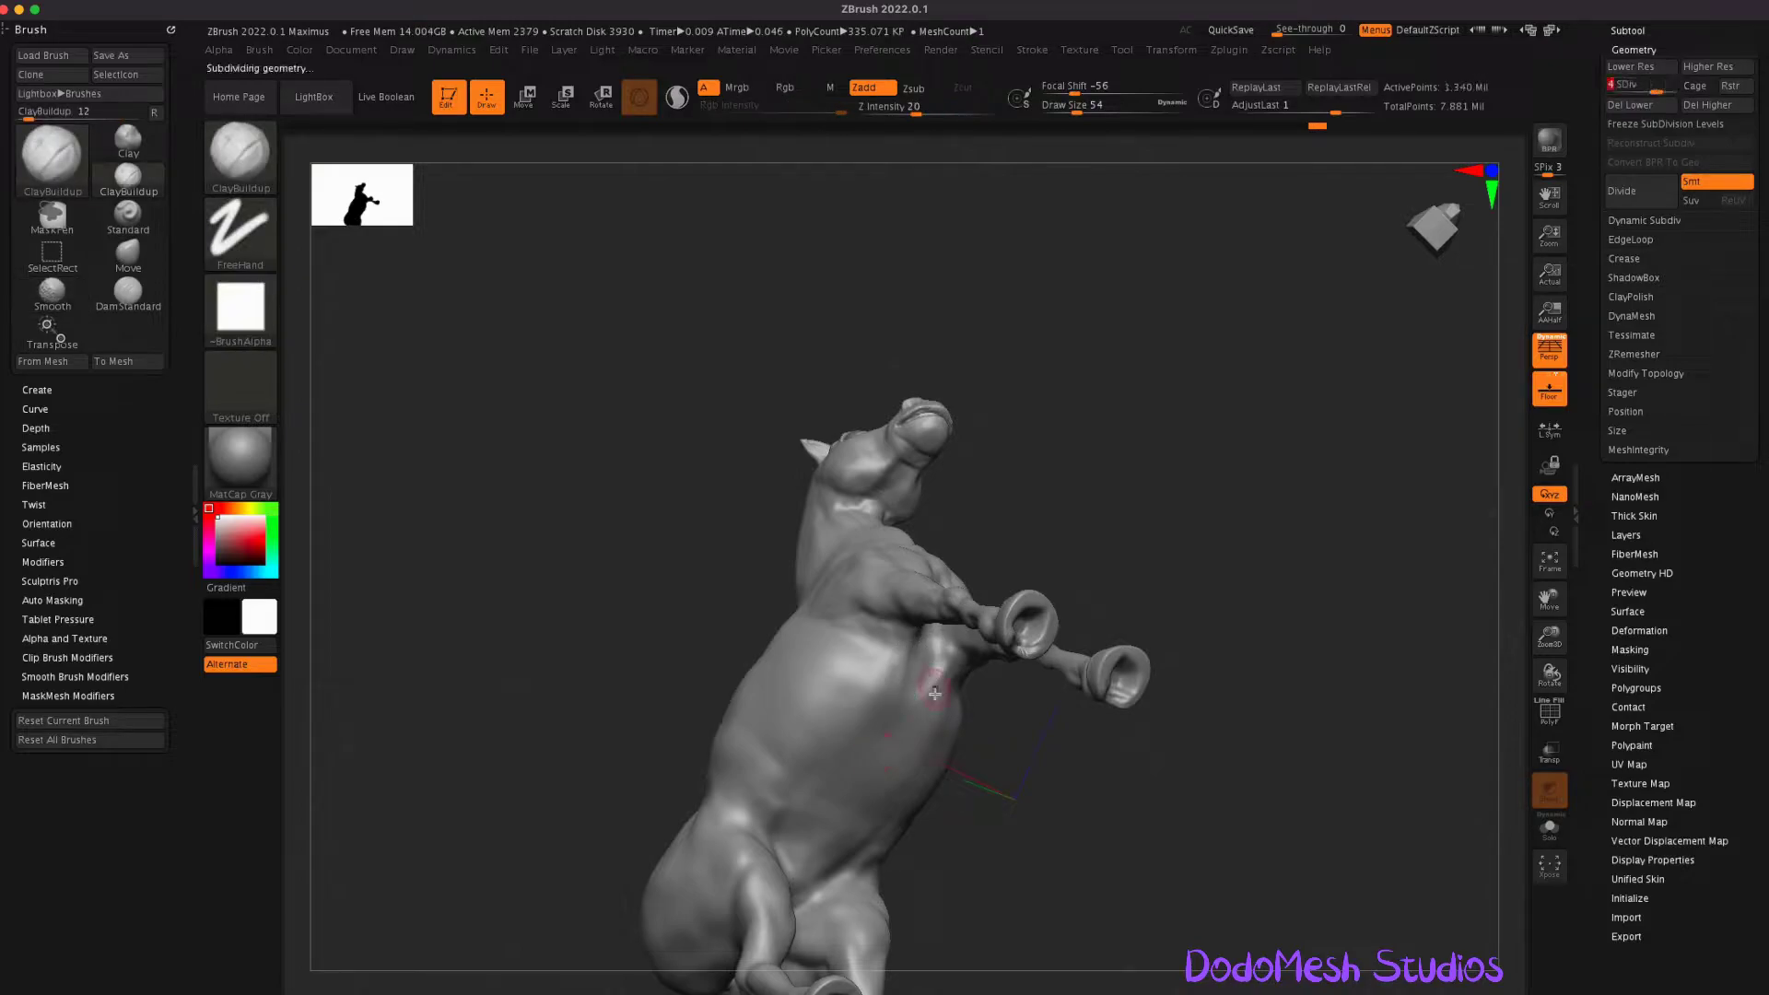
pyautogui.moveTo(1129, 817); pyautogui.dragTo(1079, 834)
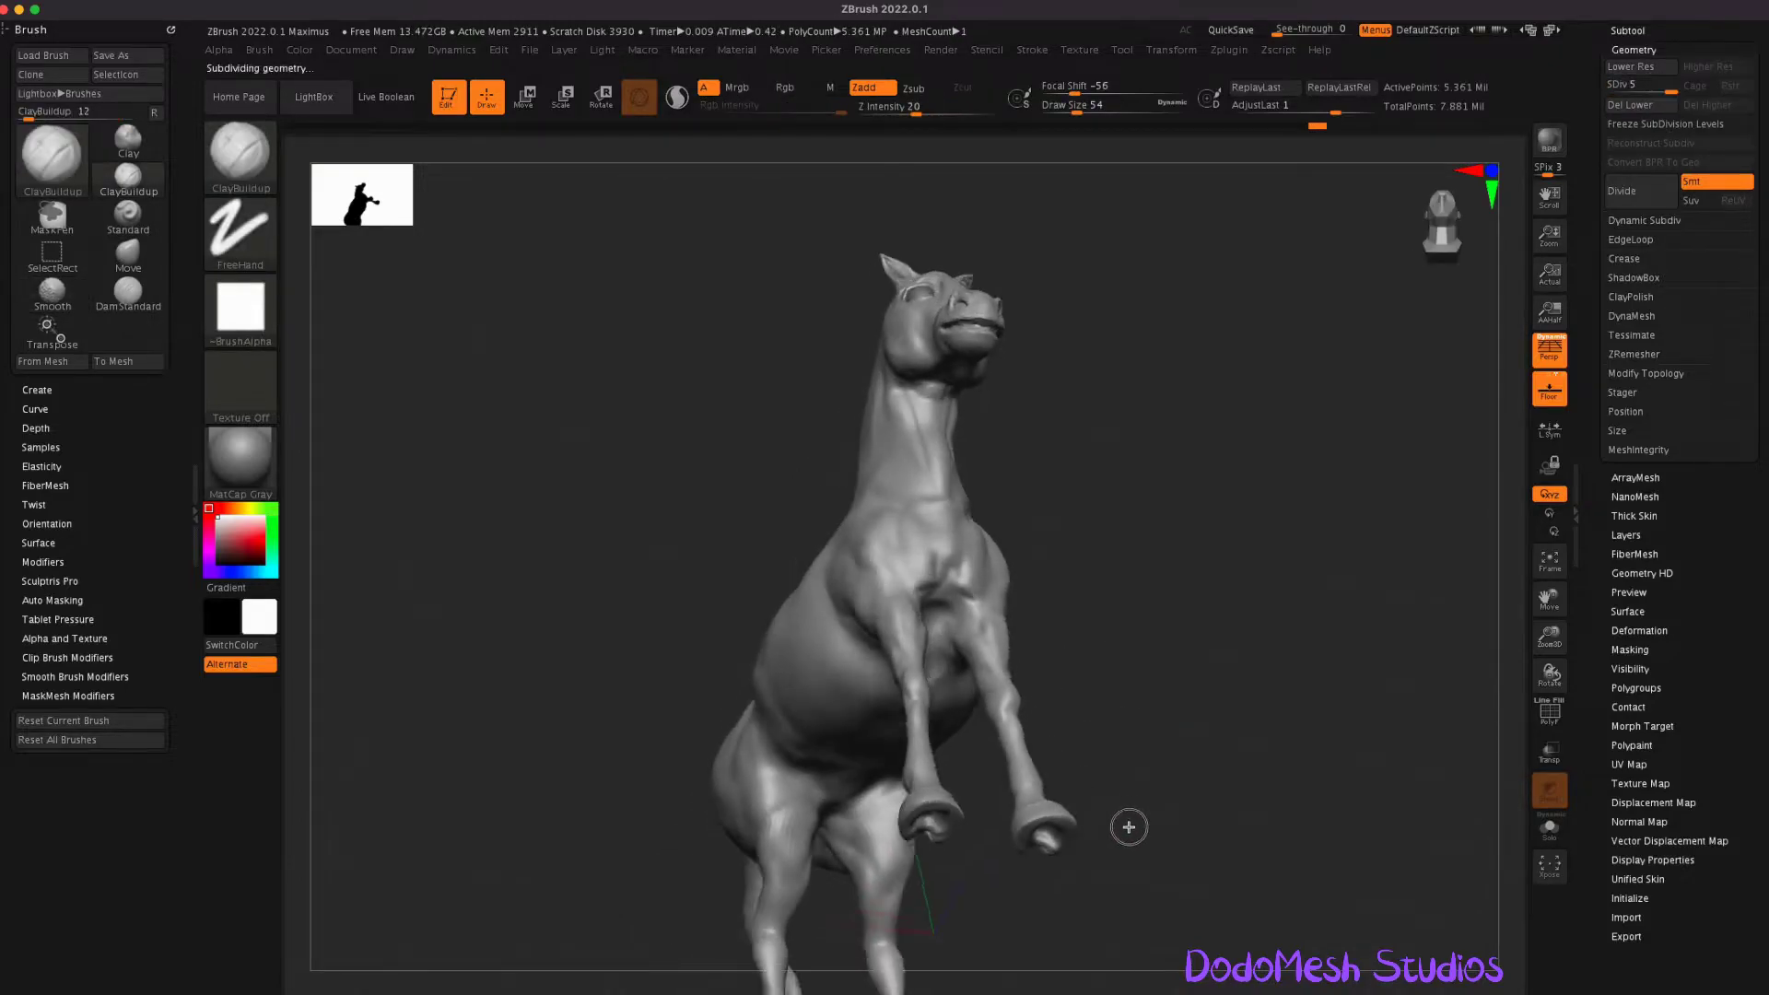
# - Carve creases with DamStandard and gently raise the surface with the Standard brush
pyautogui.press('b')
pyautogui.press('s')
pyautogui.press('d')
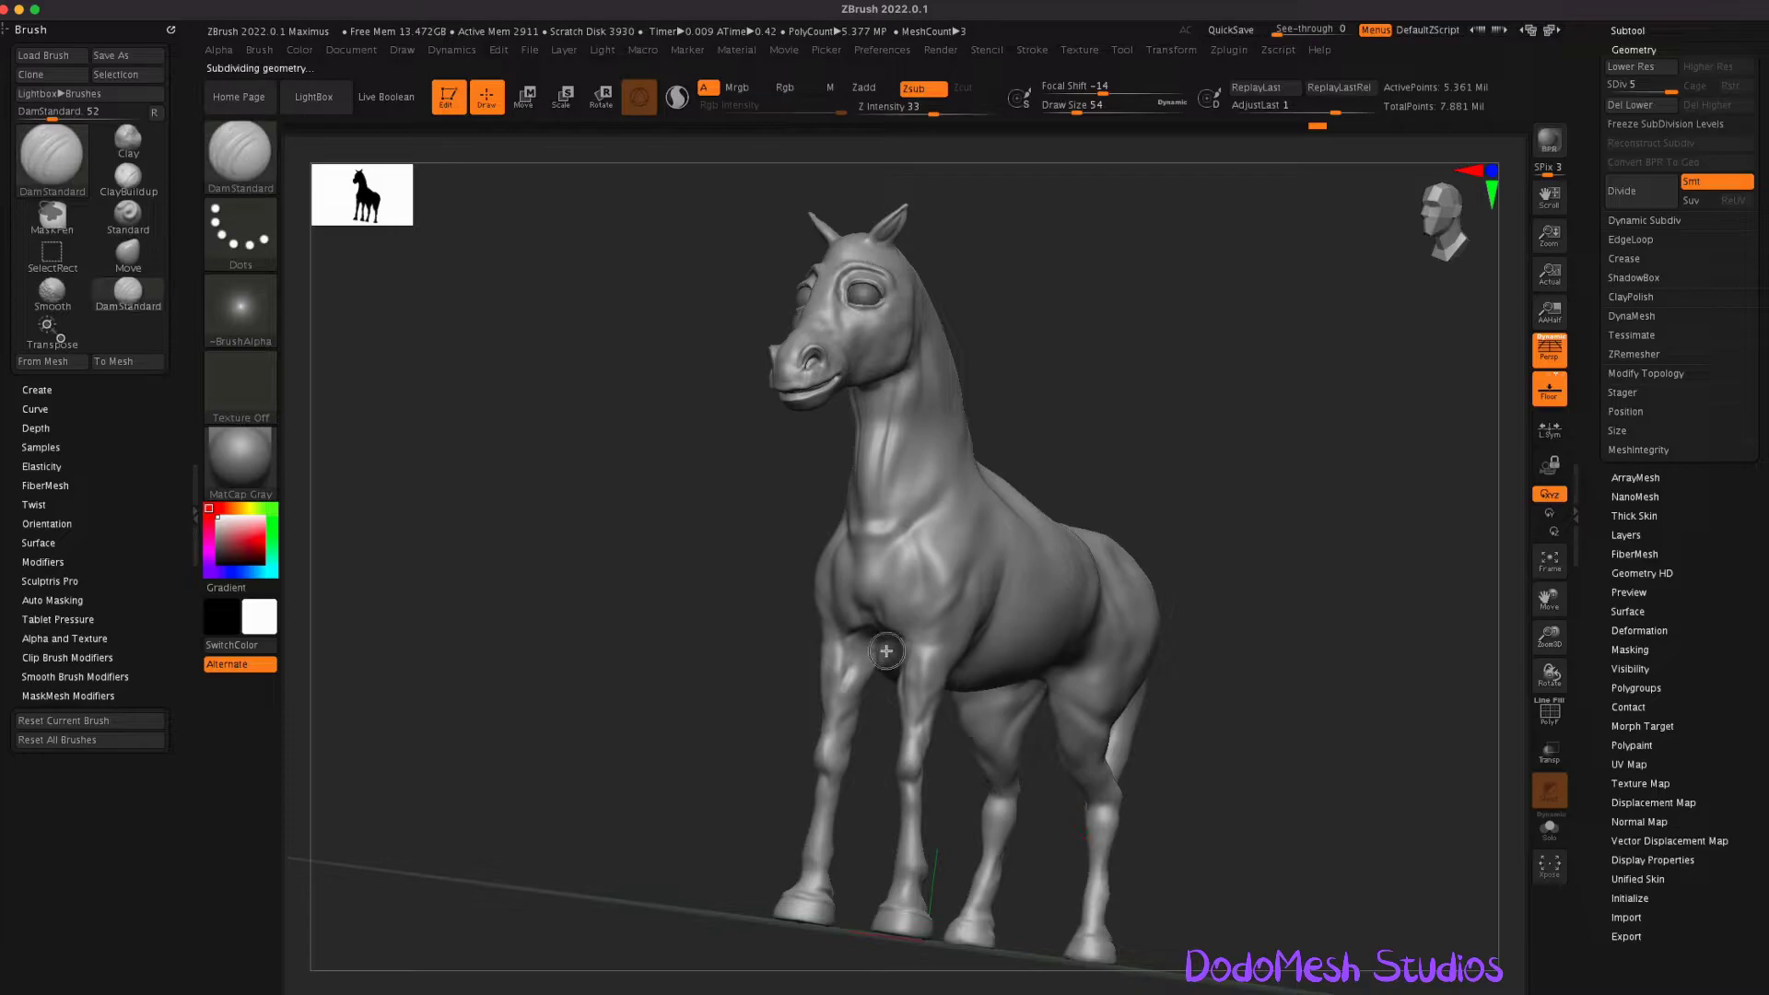
pyautogui.moveTo(1189, 687)
pyautogui.mouseDown()
pyautogui.moveTo(1235, 722)
pyautogui.moveTo(1195, 733)
pyautogui.mouseUp()
pyautogui.press('b')
pyautogui.press('s')
pyautogui.press('t')
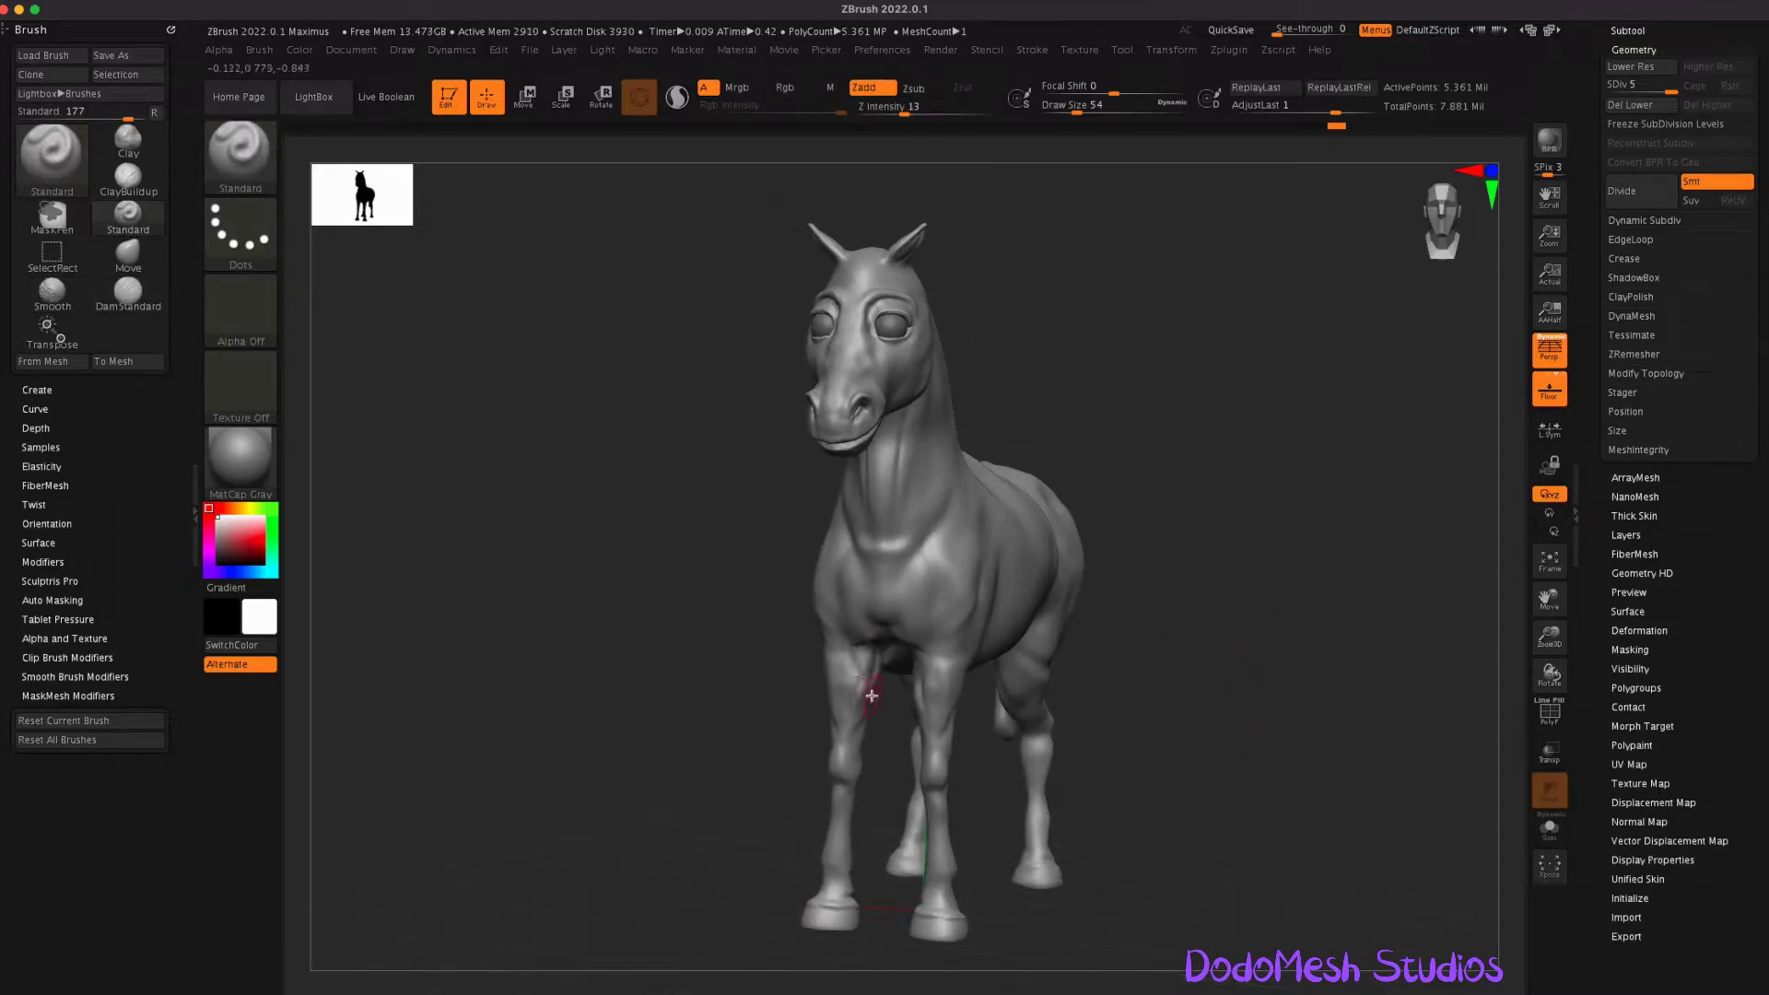
# - Carve more DamStandard creases under the forelegs and smooth the area between the legs
pyautogui.moveTo(1013, 700)
pyautogui.mouseDown()
pyautogui.moveTo(1087, 703)
pyautogui.moveTo(1131, 659)
pyautogui.mouseUp()
pyautogui.click(124, 293)
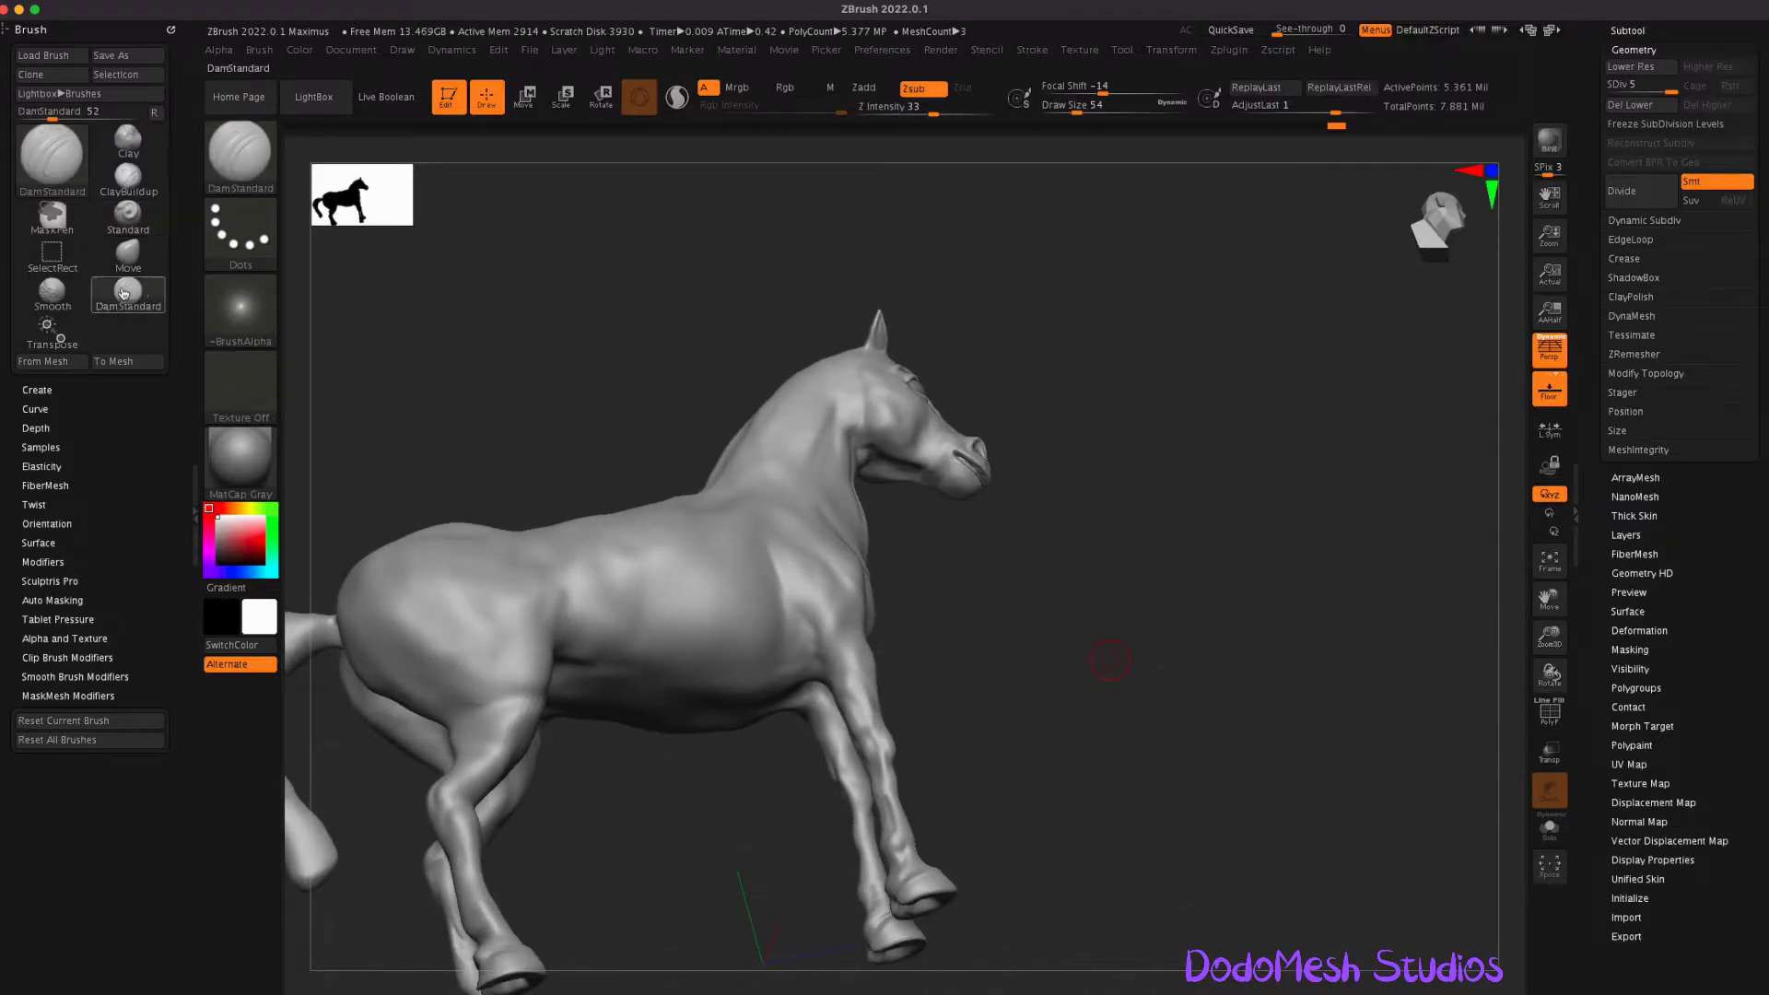
pyautogui.moveTo(797, 708)
pyautogui.mouseDown()
pyautogui.moveTo(1015, 672)
pyautogui.moveTo(1008, 552)
pyautogui.moveTo(1032, 511)
pyautogui.mouseUp()
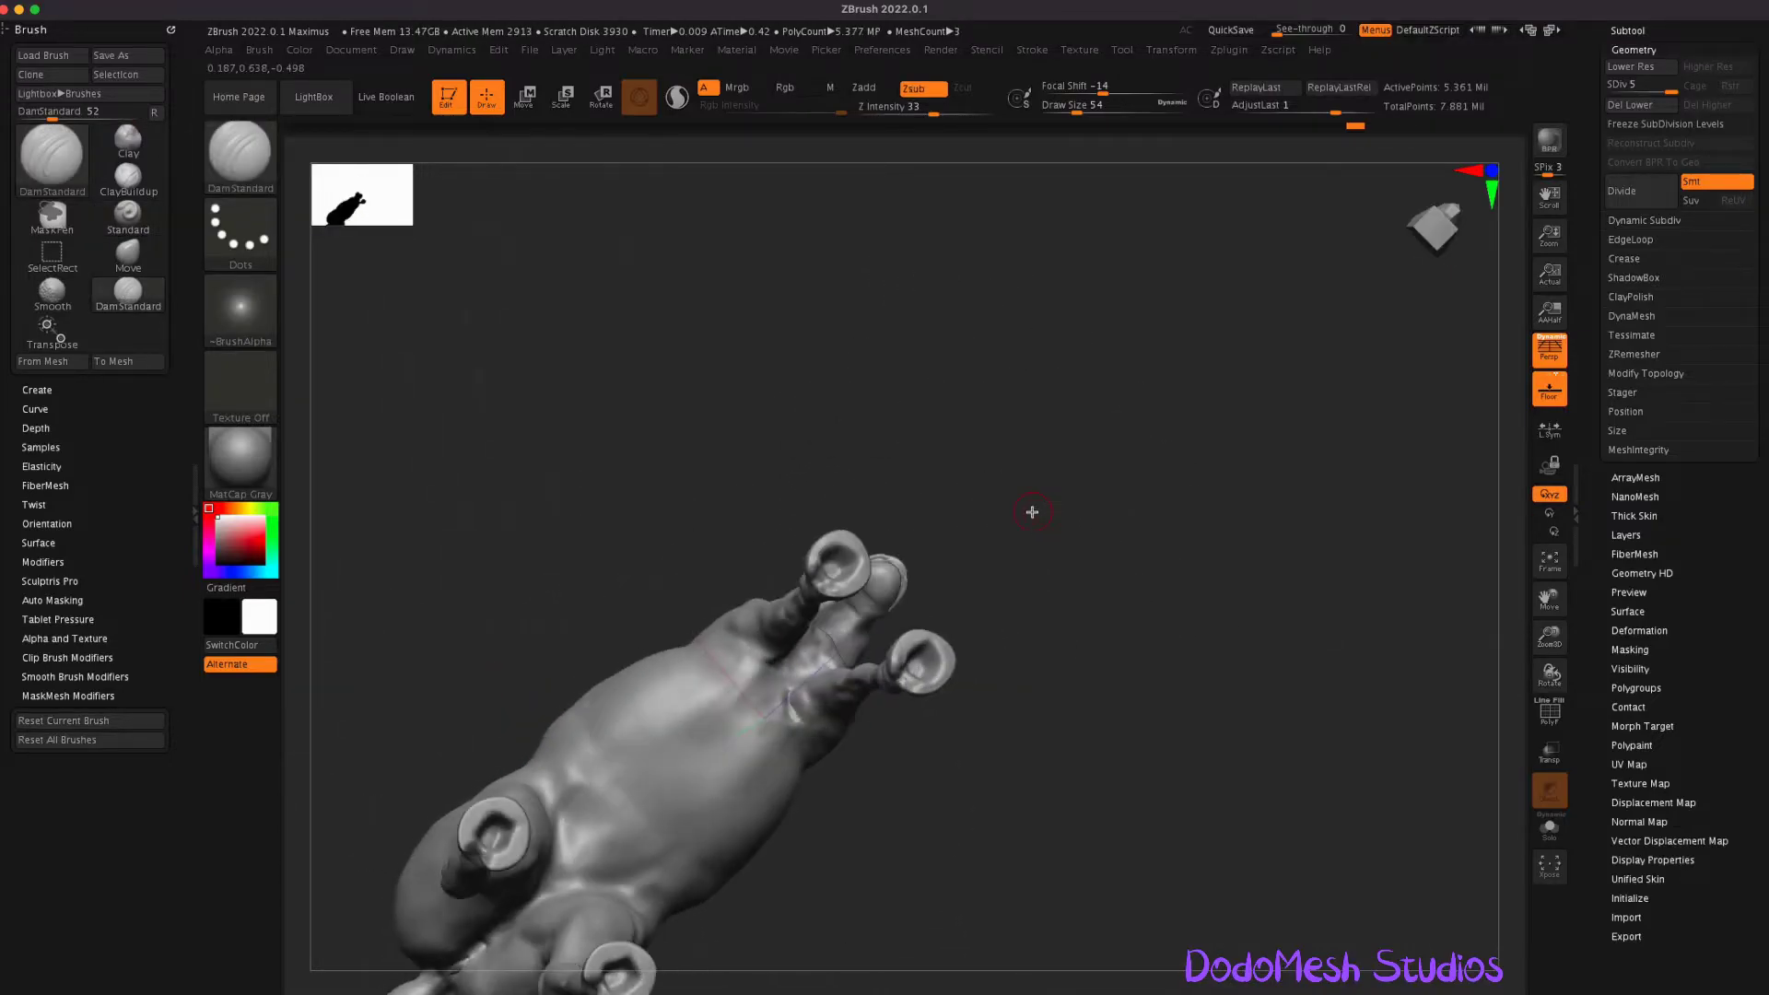
pyautogui.moveTo(1035, 826); pyautogui.dragTo(1030, 798)
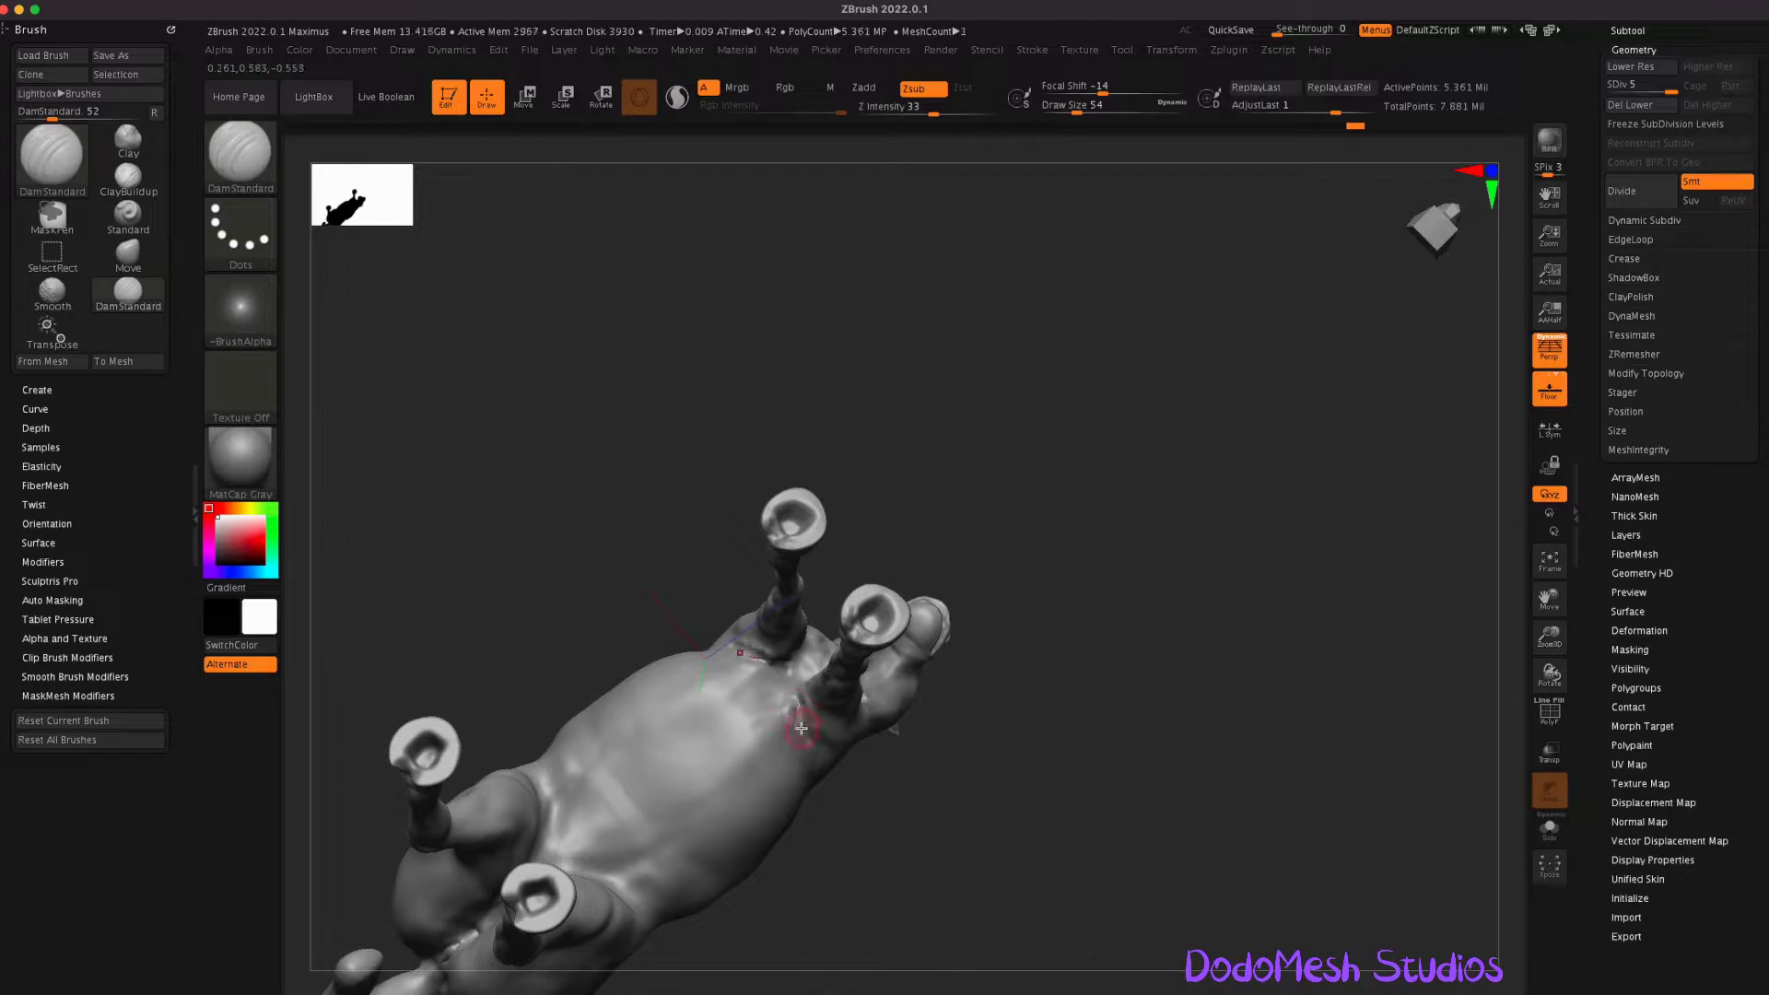
pyautogui.press('shift')
pyautogui.moveTo(798, 708)
pyautogui.mouseDown()
pyautogui.moveTo(1057, 875)
pyautogui.moveTo(1074, 809)
pyautogui.mouseUp()
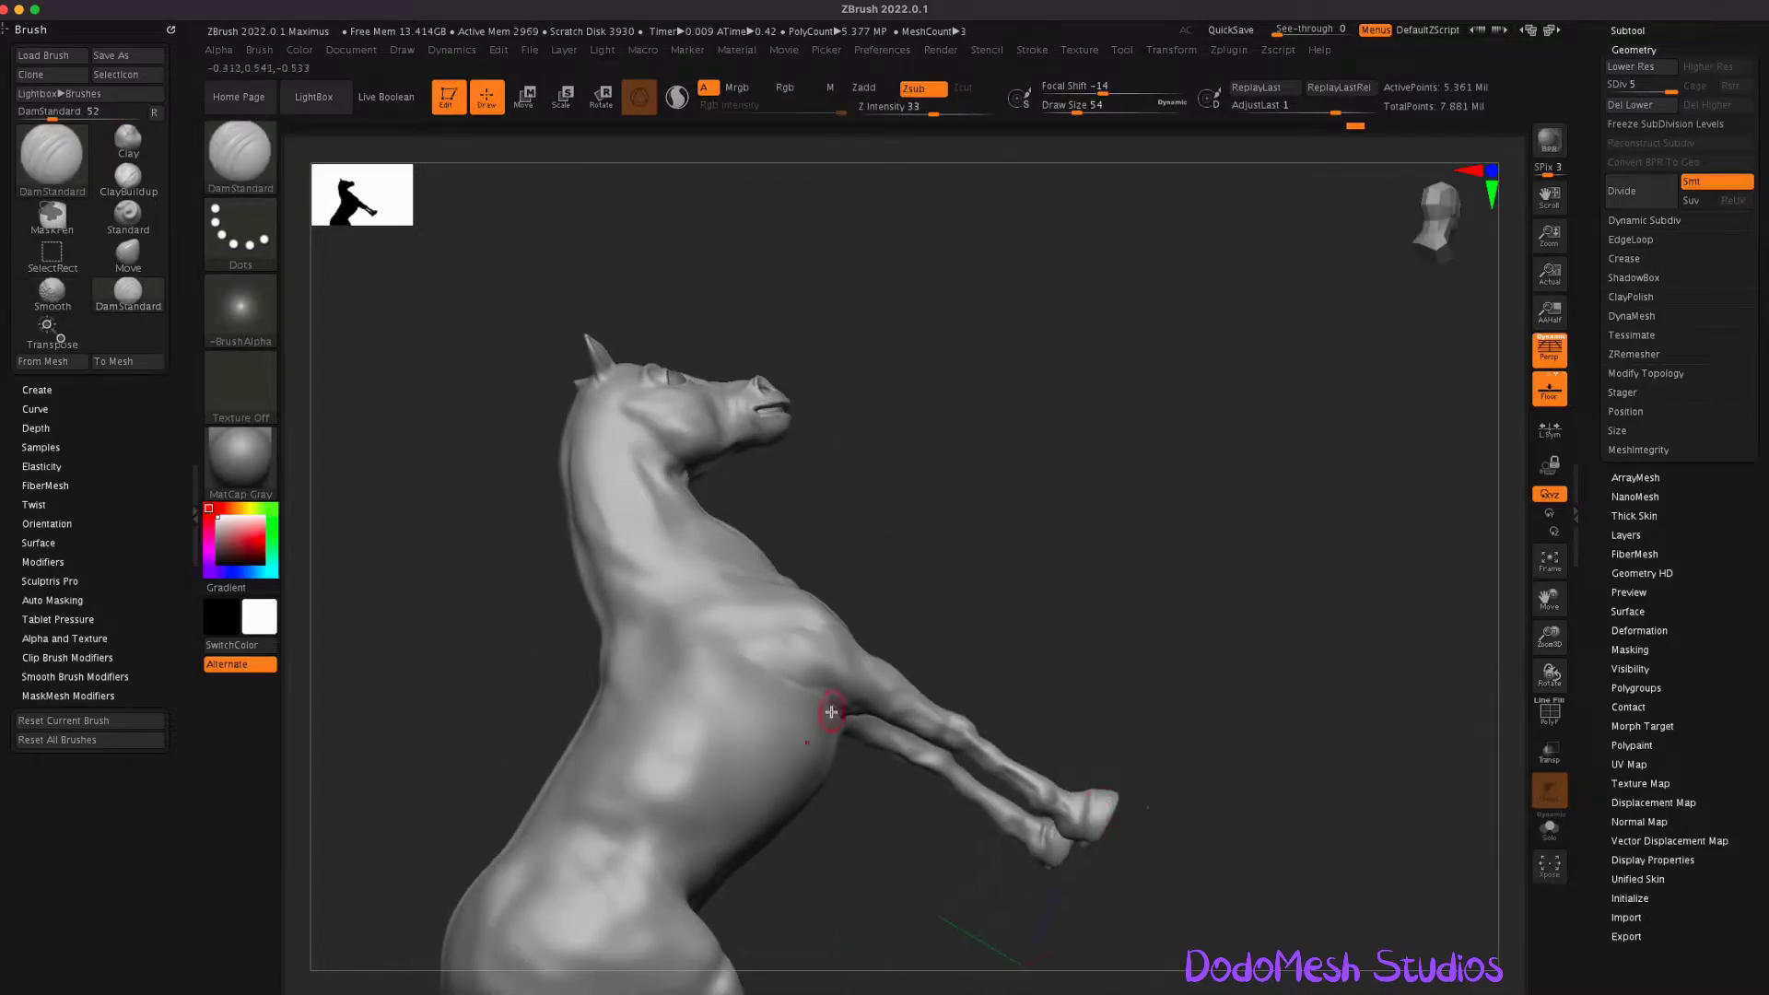
# - Check the horse from side and front views and reshape the chest with the Move brush
pyautogui.click(1466, 175)
pyautogui.press('f')
pyautogui.moveTo(1153, 582)
pyautogui.mouseDown()
pyautogui.moveTo(1080, 619)
pyautogui.moveTo(1158, 724)
pyautogui.mouseUp()
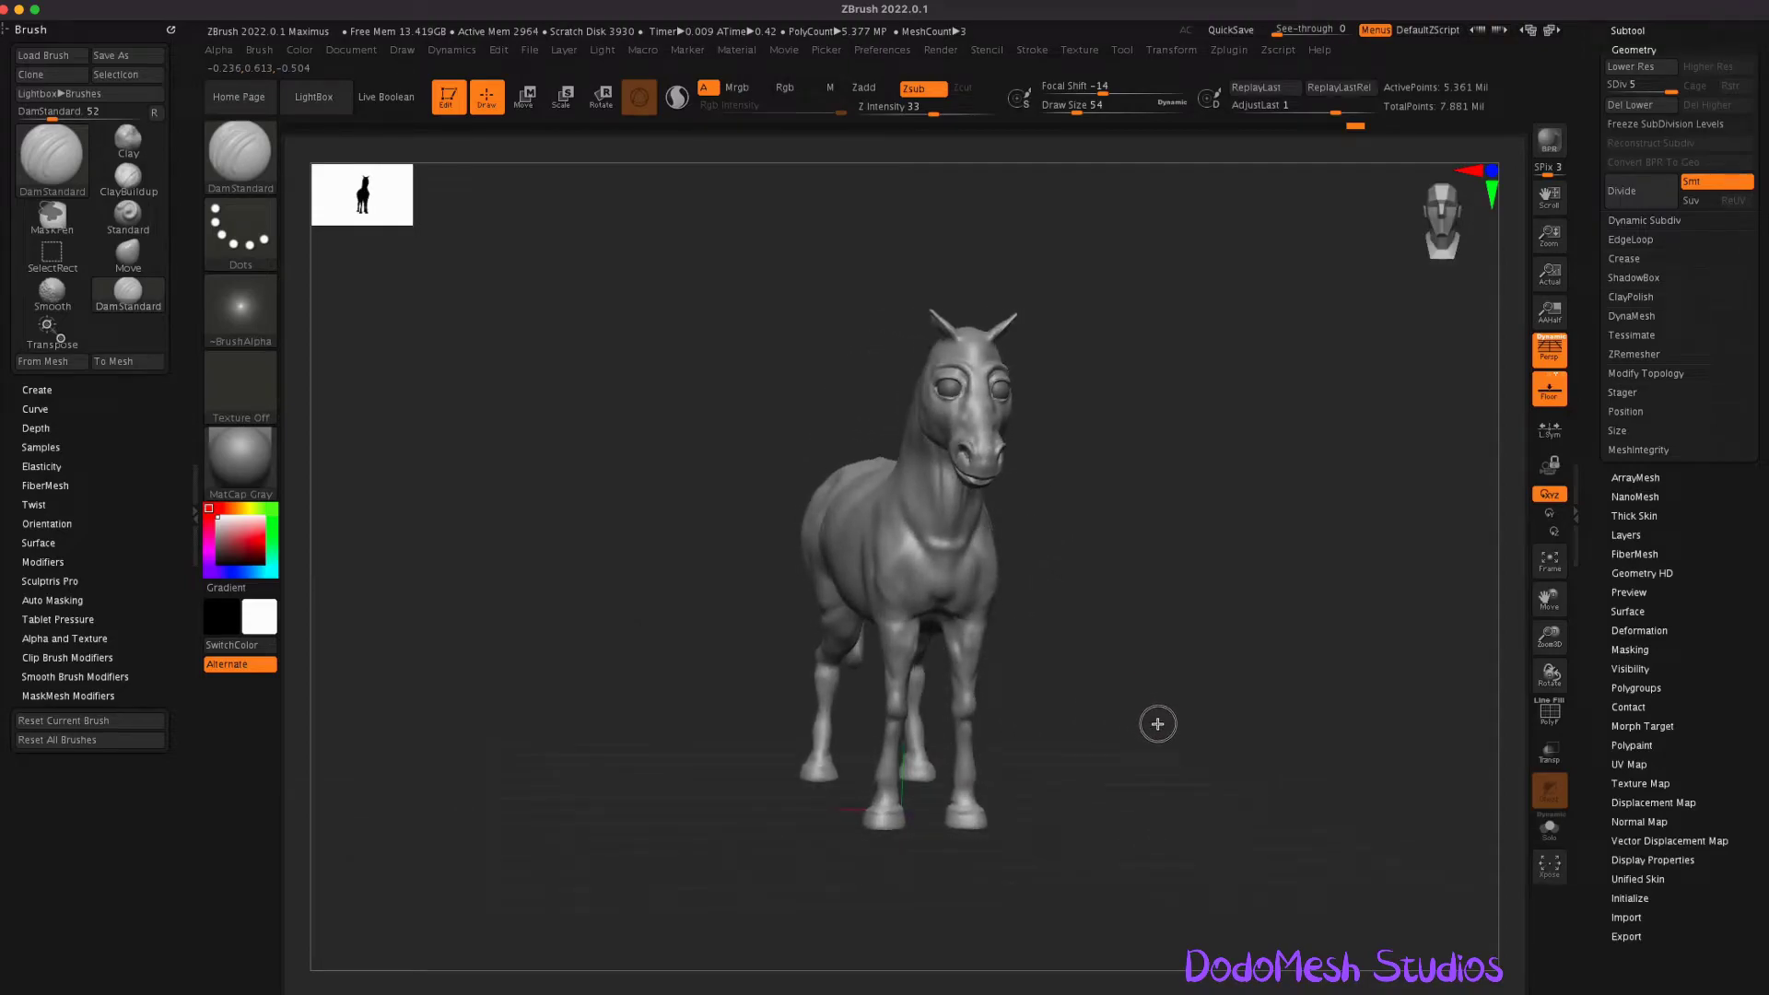
pyautogui.moveTo(1070, 613); pyautogui.dragTo(937, 634)
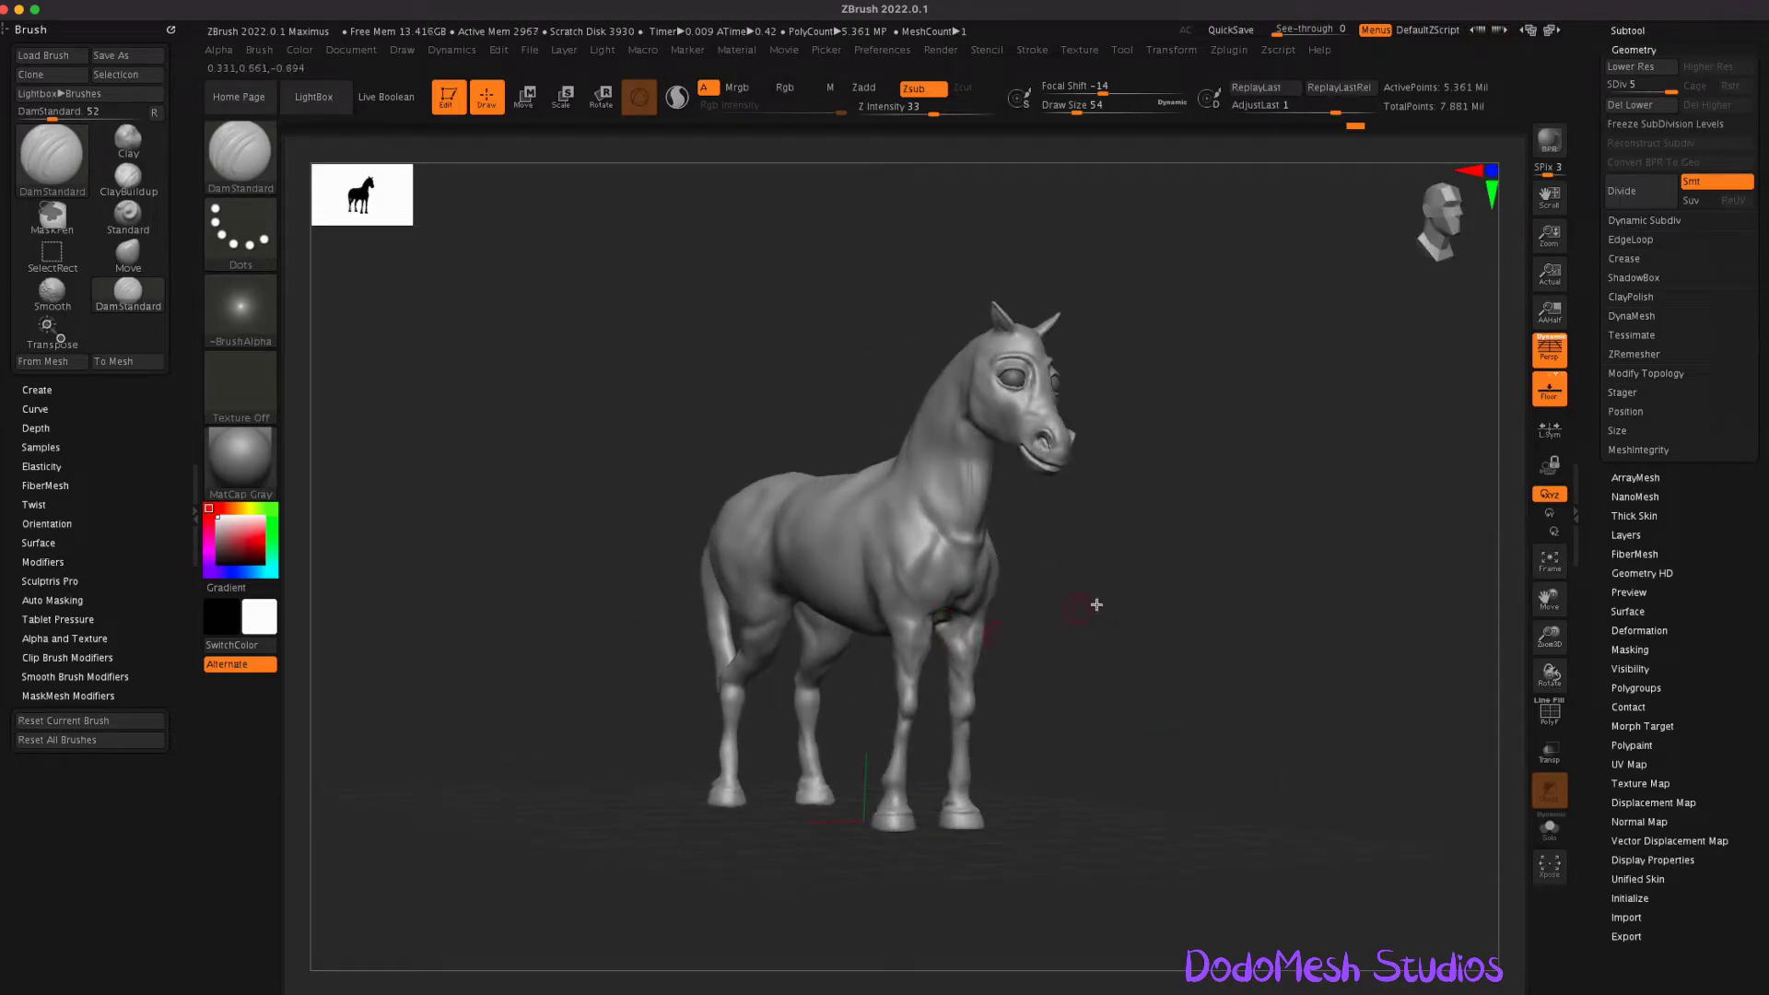
pyautogui.click(127, 261)
pyautogui.moveTo(1023, 686)
pyautogui.keyDown('shift'); pyautogui.mouseDown()
pyautogui.moveTo(1074, 730)
pyautogui.moveTo(1228, 727)
pyautogui.moveTo(1123, 716)
pyautogui.moveTo(1184, 659)
pyautogui.moveTo(1213, 664)
pyautogui.moveTo(1118, 703)
pyautogui.moveTo(1023, 622)
pyautogui.moveTo(1183, 684)
pyautogui.mouseUp(); pyautogui.keyUp('shift')
# - Carve DamStandard creases across the chest and smooth the horse's front
pyautogui.press('b')
pyautogui.press('d')
pyautogui.press('s')
pyautogui.press('shift')
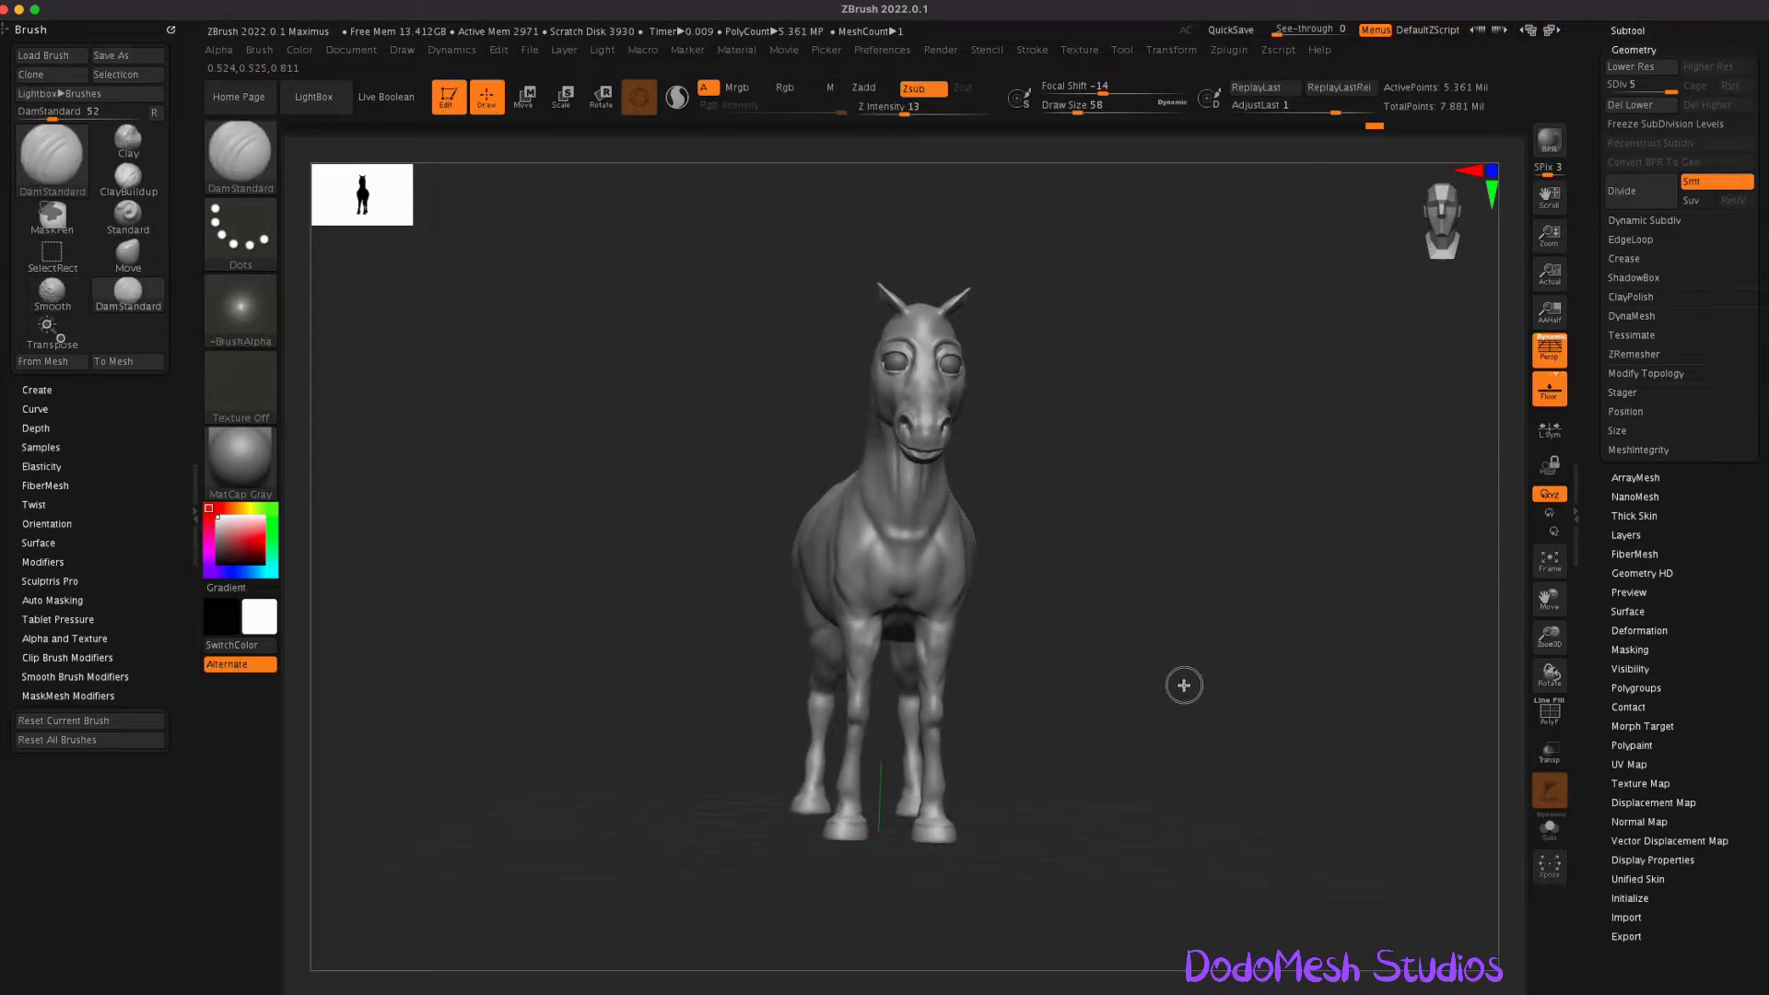
pyautogui.moveTo(1060, 599); pyautogui.dragTo(1244, 636)
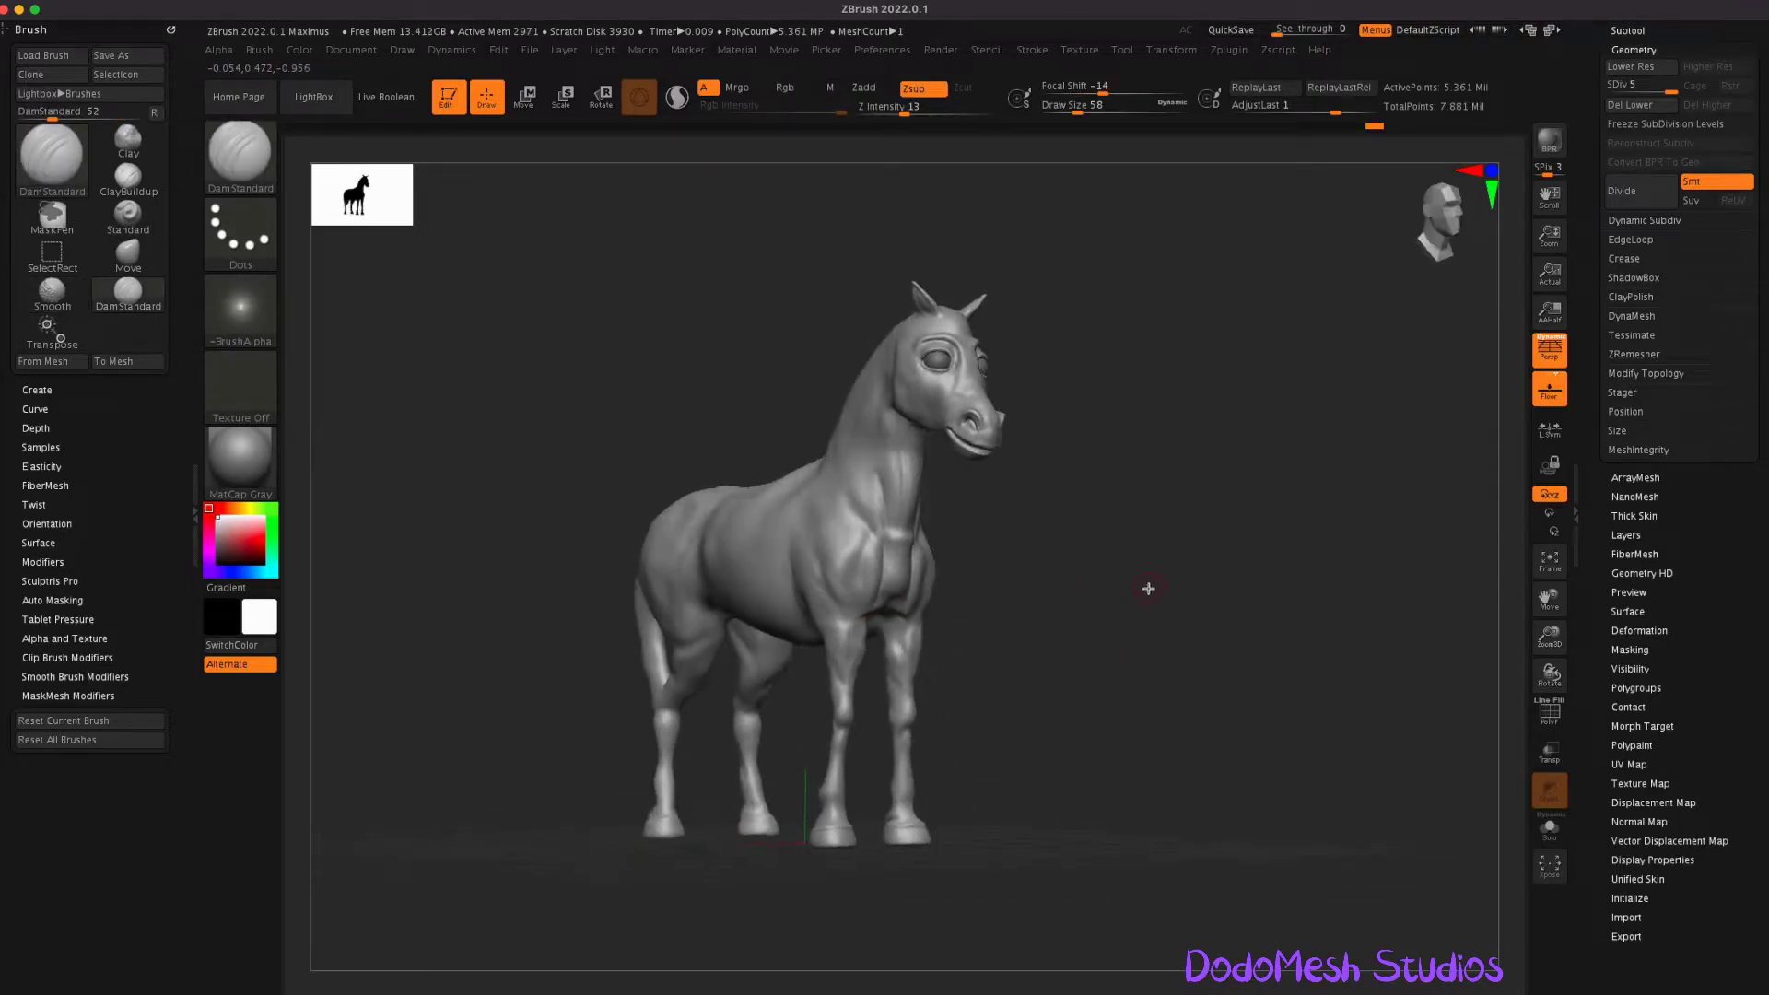
pyautogui.press('shift')
pyautogui.moveTo(873, 629)
pyautogui.mouseDown()
pyautogui.moveTo(995, 593)
pyautogui.moveTo(1288, 699)
pyautogui.moveTo(1350, 695)
pyautogui.mouseUp()
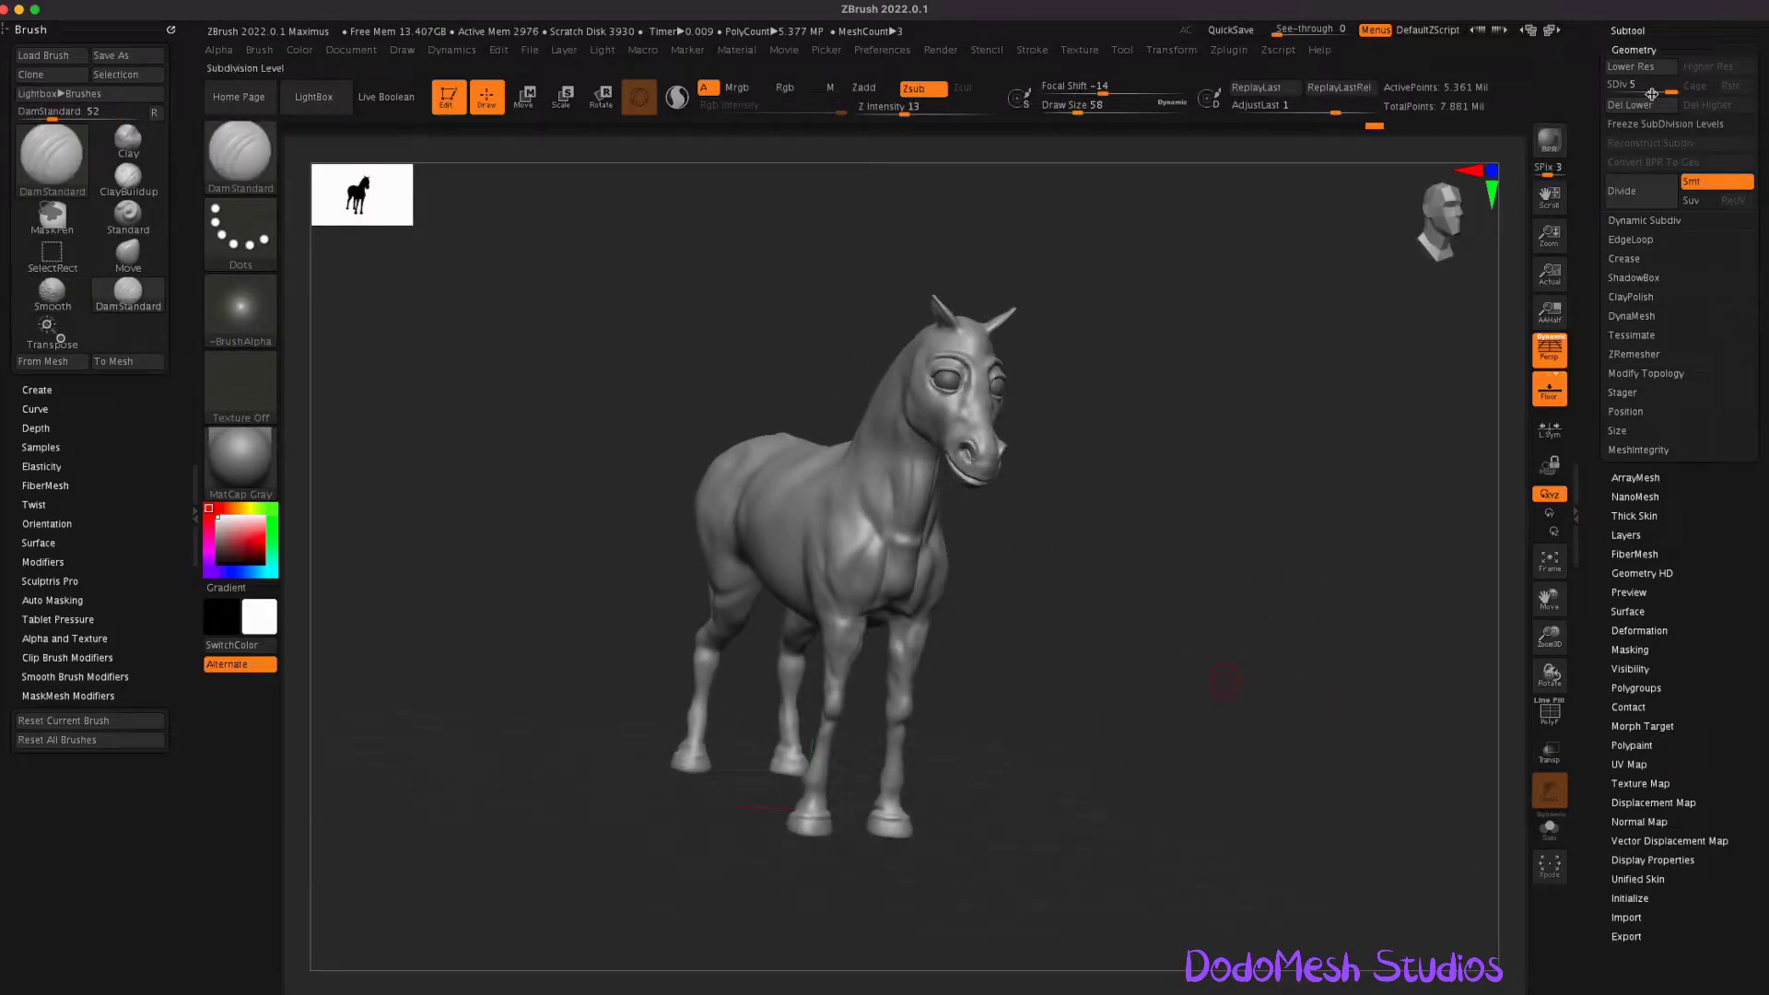
# - Drop to SDiv 3 and back to 5, then flip the view so the horse faces left
pyautogui.hotkey('shift', 'd')
pyautogui.hotkey('shift', 'd')
pyautogui.press('d')
pyautogui.press('d')
pyautogui.moveTo(878, 596)
pyautogui.mouseDown()
pyautogui.moveTo(1209, 723)
pyautogui.moveTo(982, 635)
pyautogui.moveTo(1010, 541)
pyautogui.moveTo(1193, 660)
pyautogui.moveTo(1154, 642)
pyautogui.mouseUp()
pyautogui.click(1466, 172)
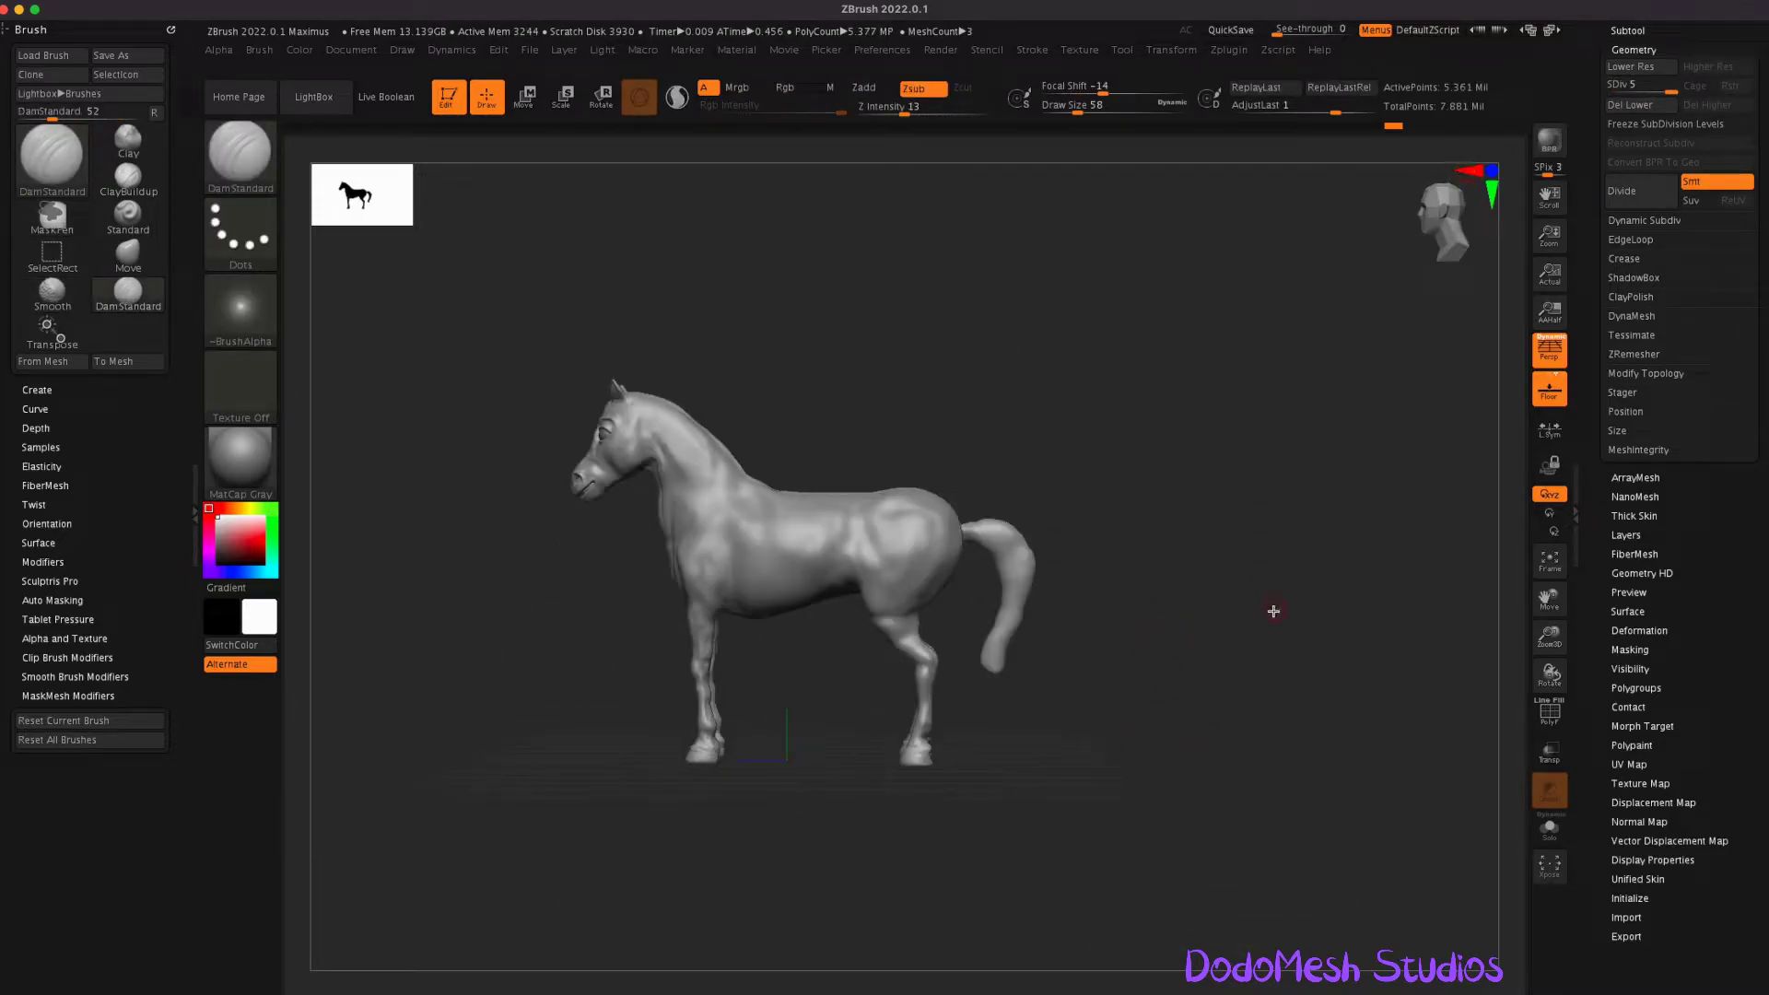
# - Select the Extract1 mane subtool and reshape it around the head with the Move brush
pyautogui.click(1620, 39)
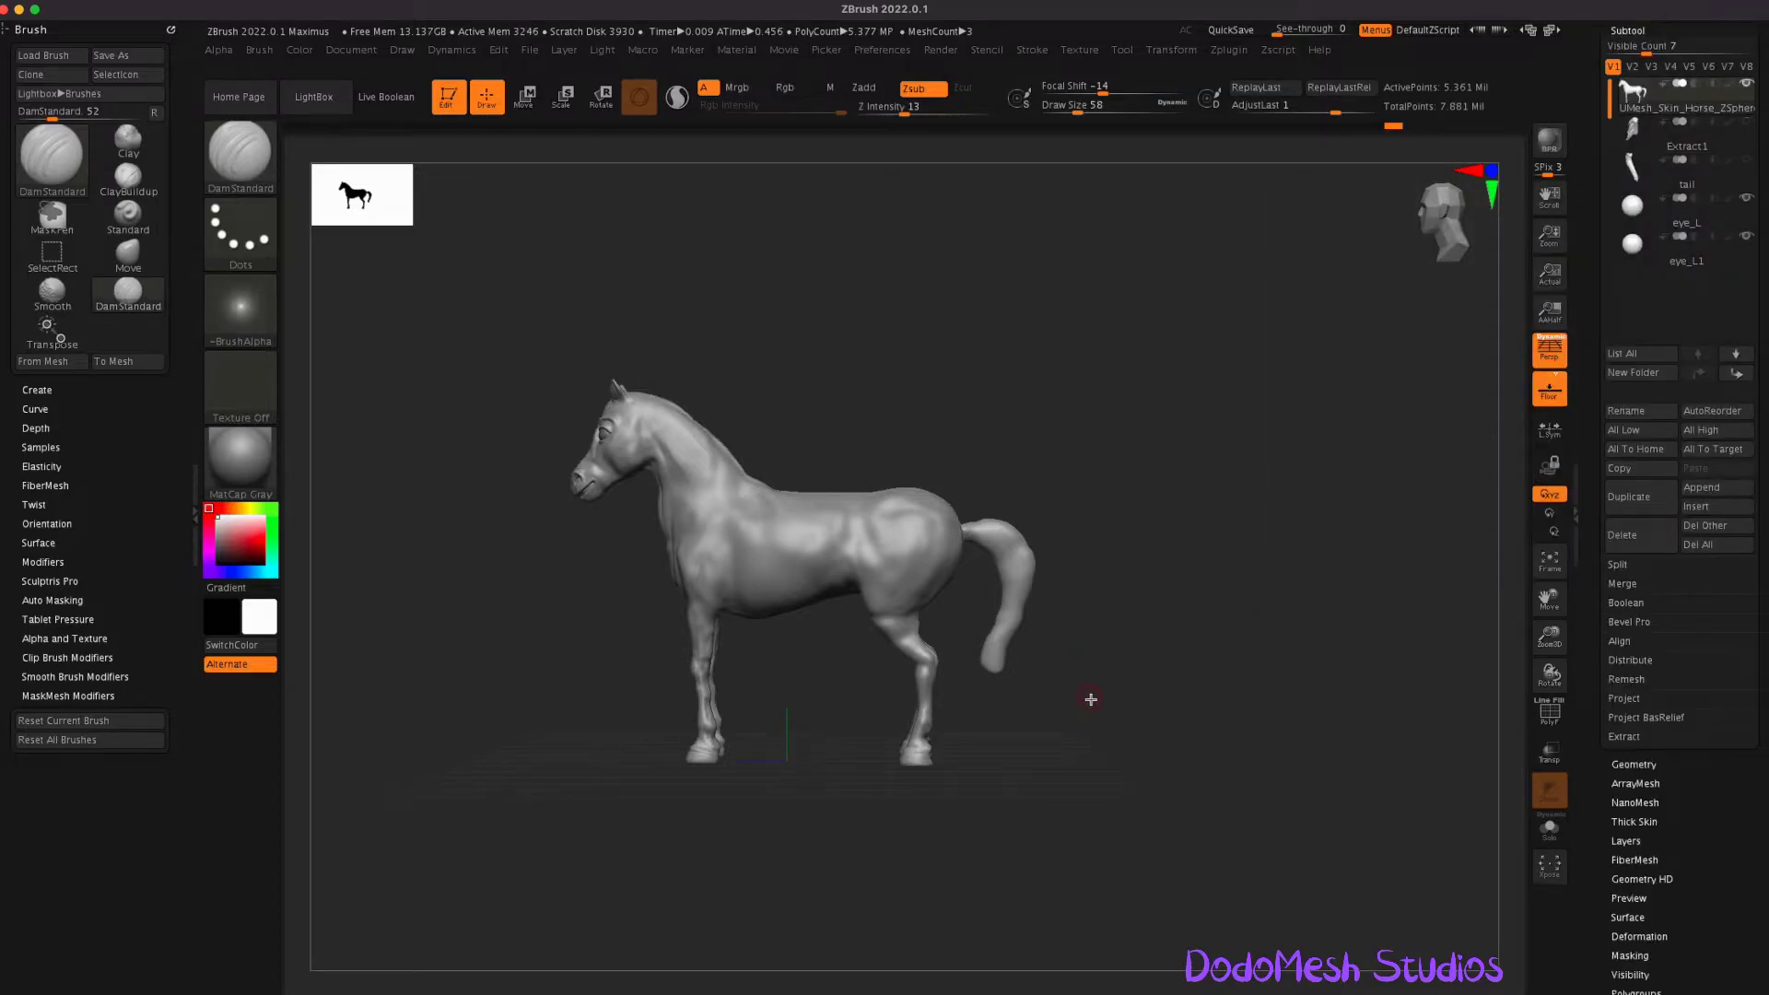
pyautogui.moveTo(1097, 762)
pyautogui.mouseDown()
pyautogui.moveTo(1251, 770)
pyautogui.moveTo(1121, 783)
pyautogui.moveTo(1082, 815)
pyautogui.mouseUp()
pyautogui.hotkey('alt', 'Down')
pyautogui.scroll(5, 1216, 655)
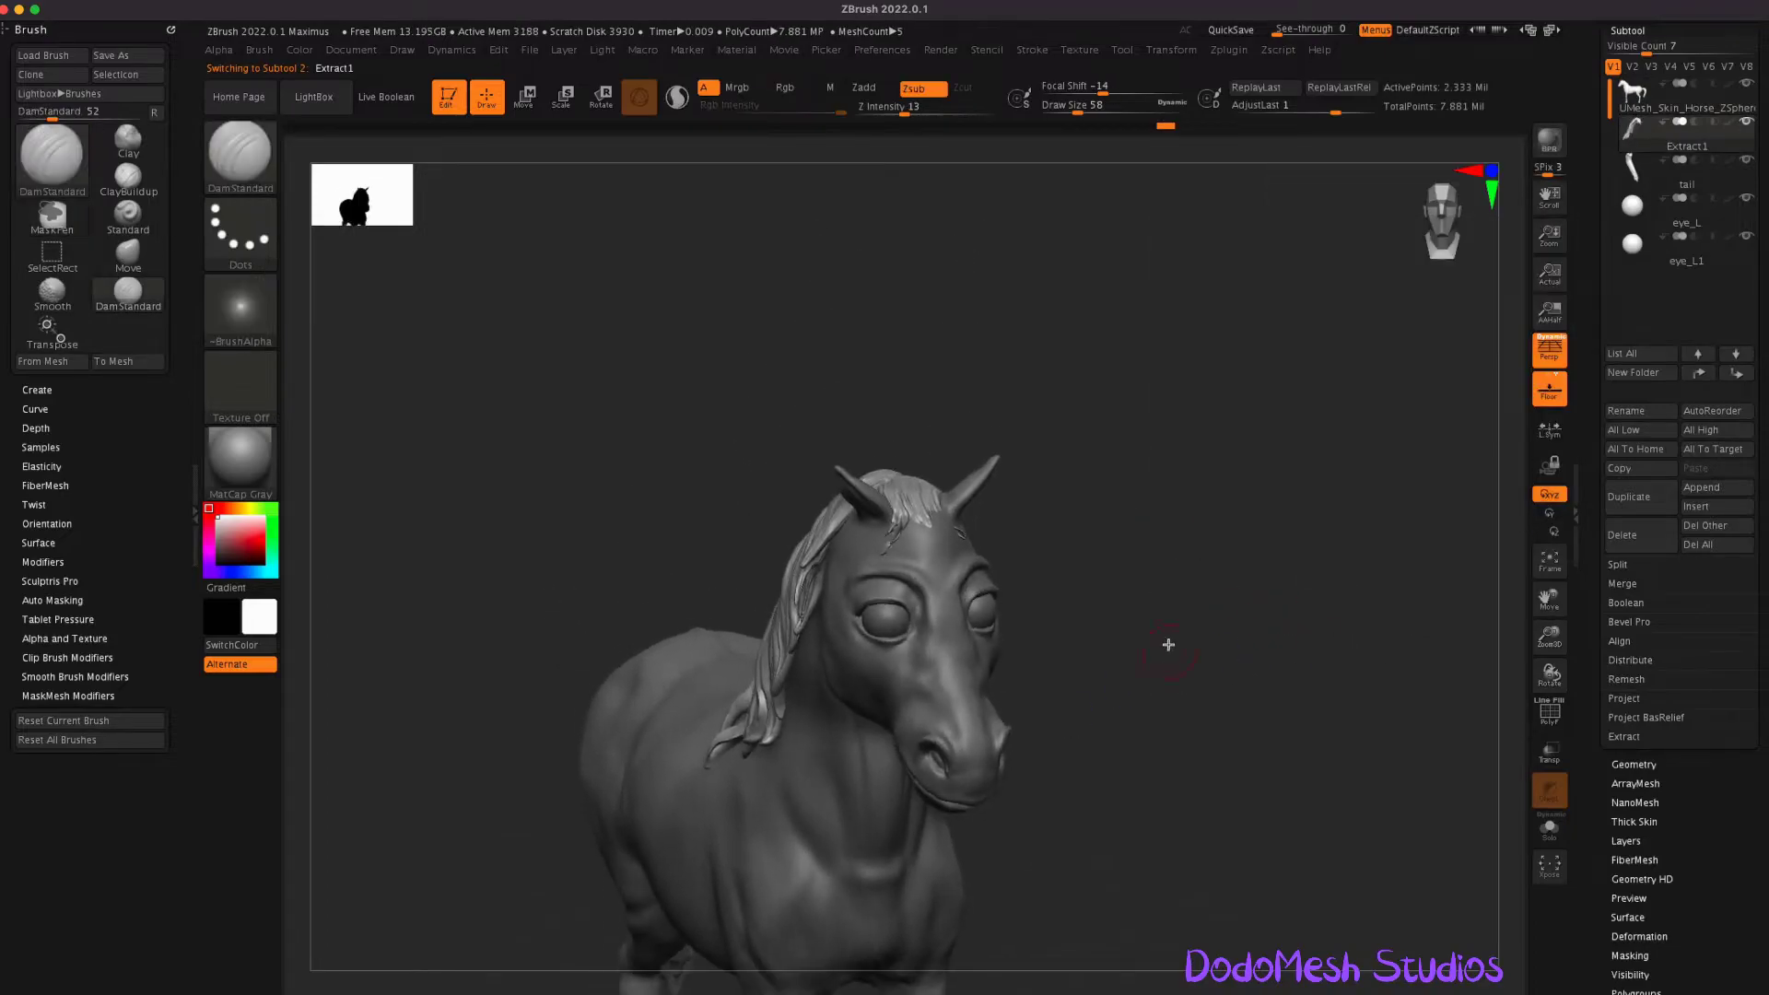
pyautogui.click(128, 250)
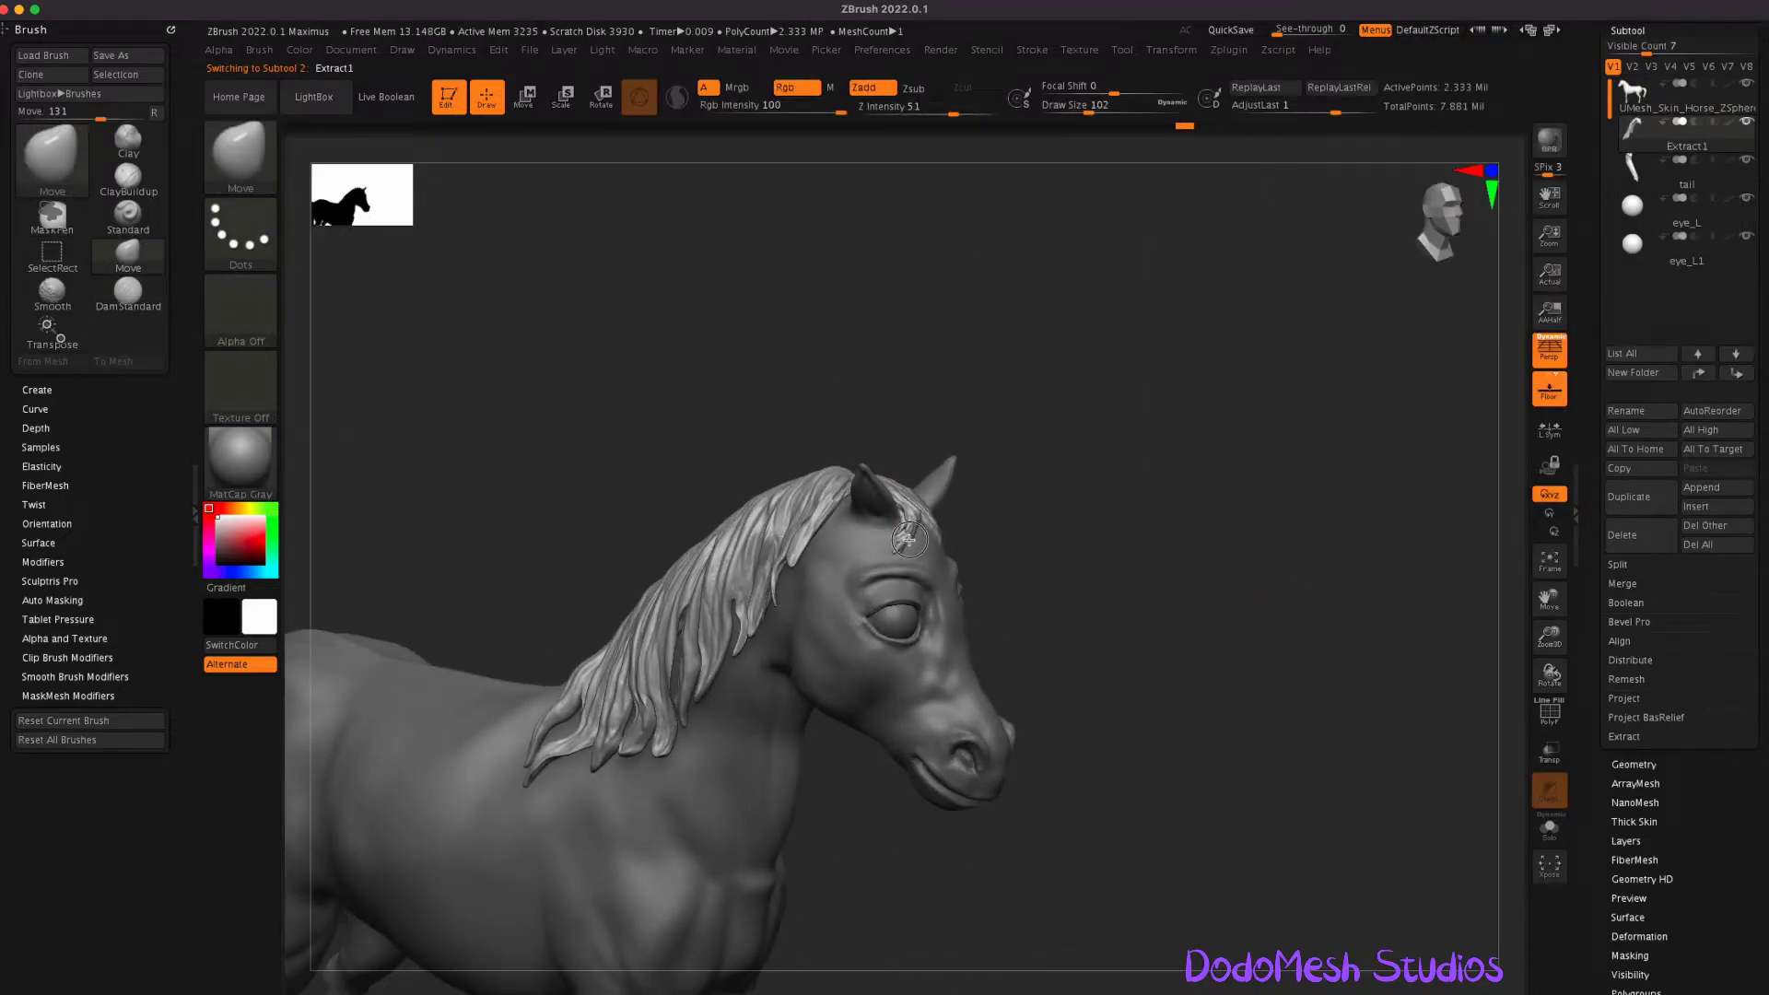
pyautogui.moveTo(899, 556); pyautogui.dragTo(824, 810)
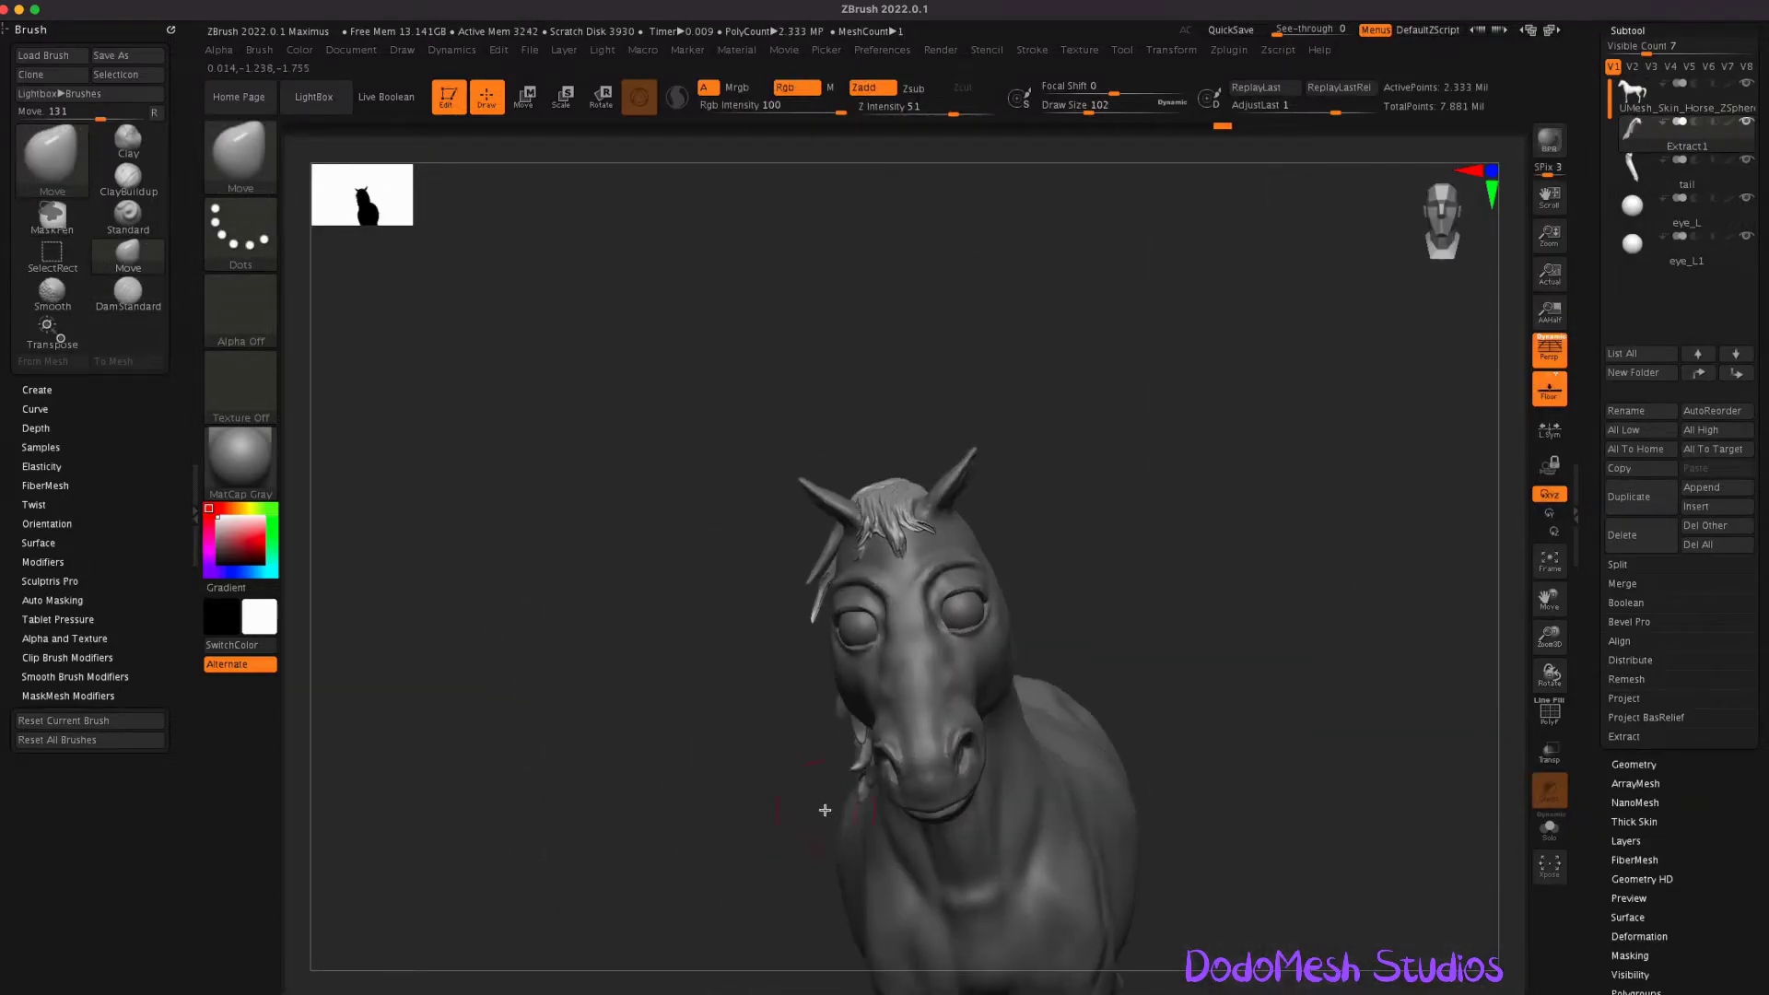
pyautogui.moveTo(1256, 659)
pyautogui.mouseDown()
pyautogui.moveTo(1283, 664)
pyautogui.moveTo(1307, 580)
pyautogui.moveTo(1166, 589)
pyautogui.moveTo(1201, 601)
pyautogui.moveTo(1106, 584)
pyautogui.moveTo(1237, 564)
pyautogui.moveTo(1219, 554)
pyautogui.moveTo(1197, 633)
pyautogui.moveTo(1237, 638)
pyautogui.mouseUp()
# - Reselect the horse body subtool and smooth out bumps on its rump
pyautogui.click(1645, 97)
pyautogui.press('ctrl')
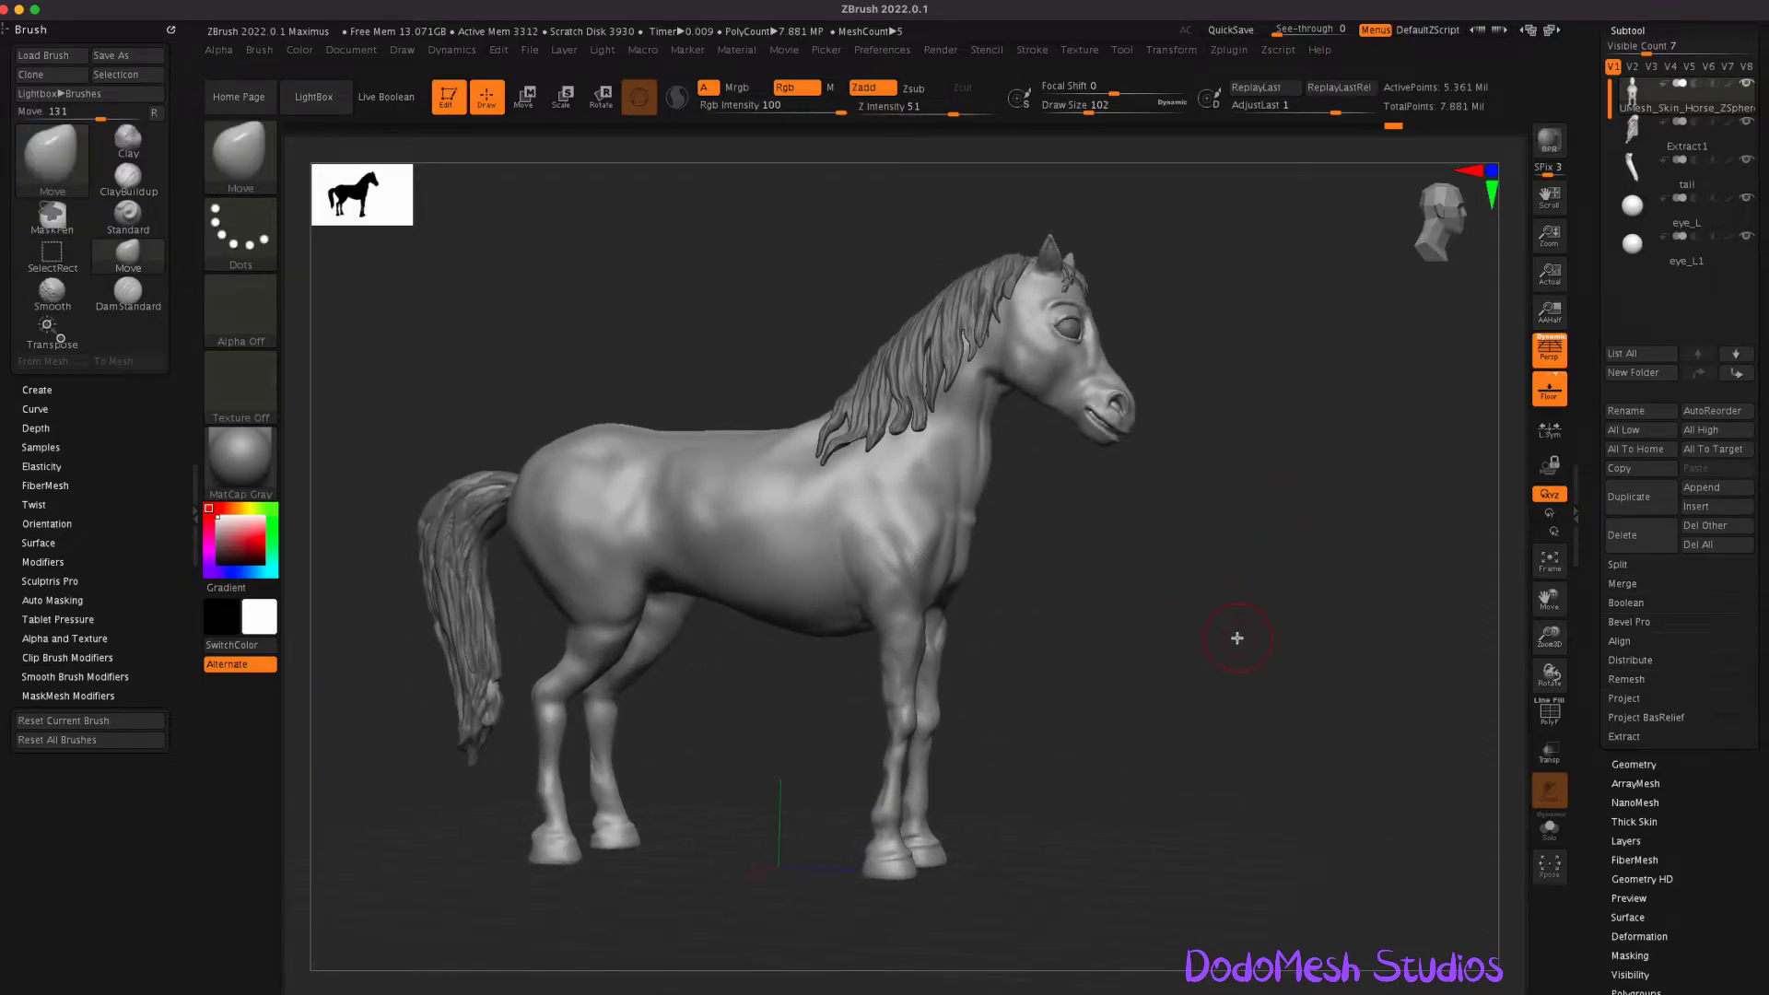
pyautogui.press('shift')
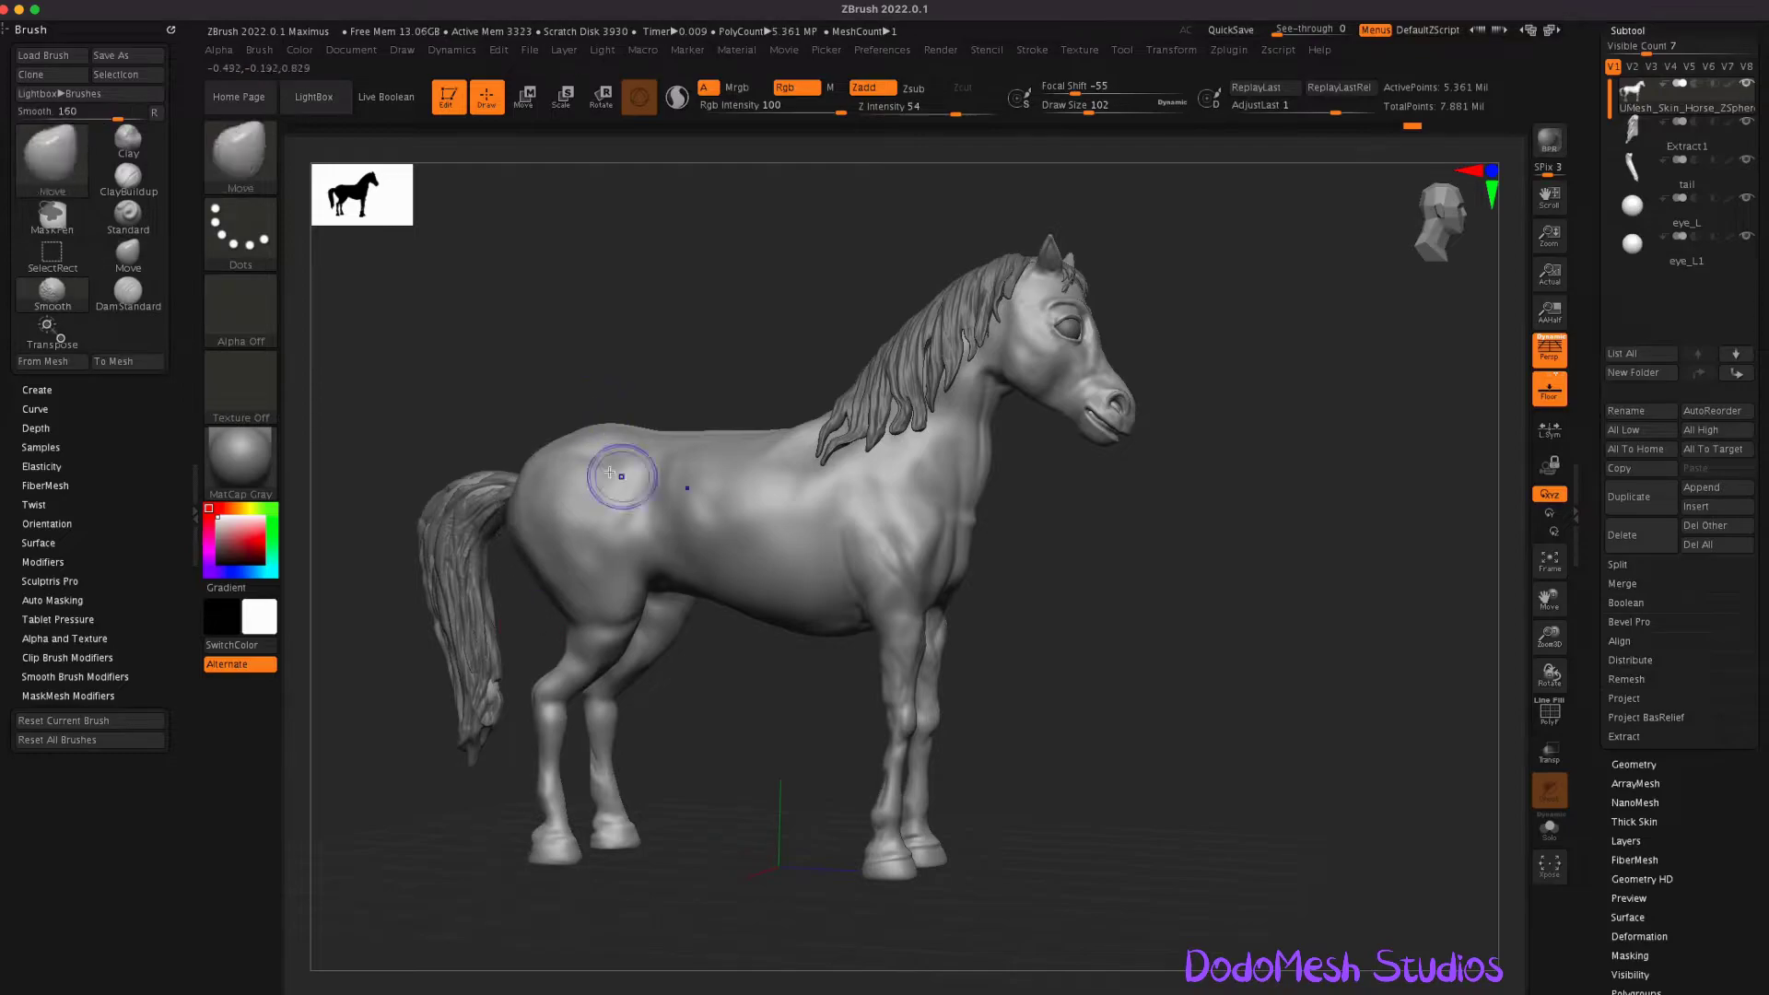
pyautogui.moveTo(1198, 748); pyautogui.dragTo(1244, 751)
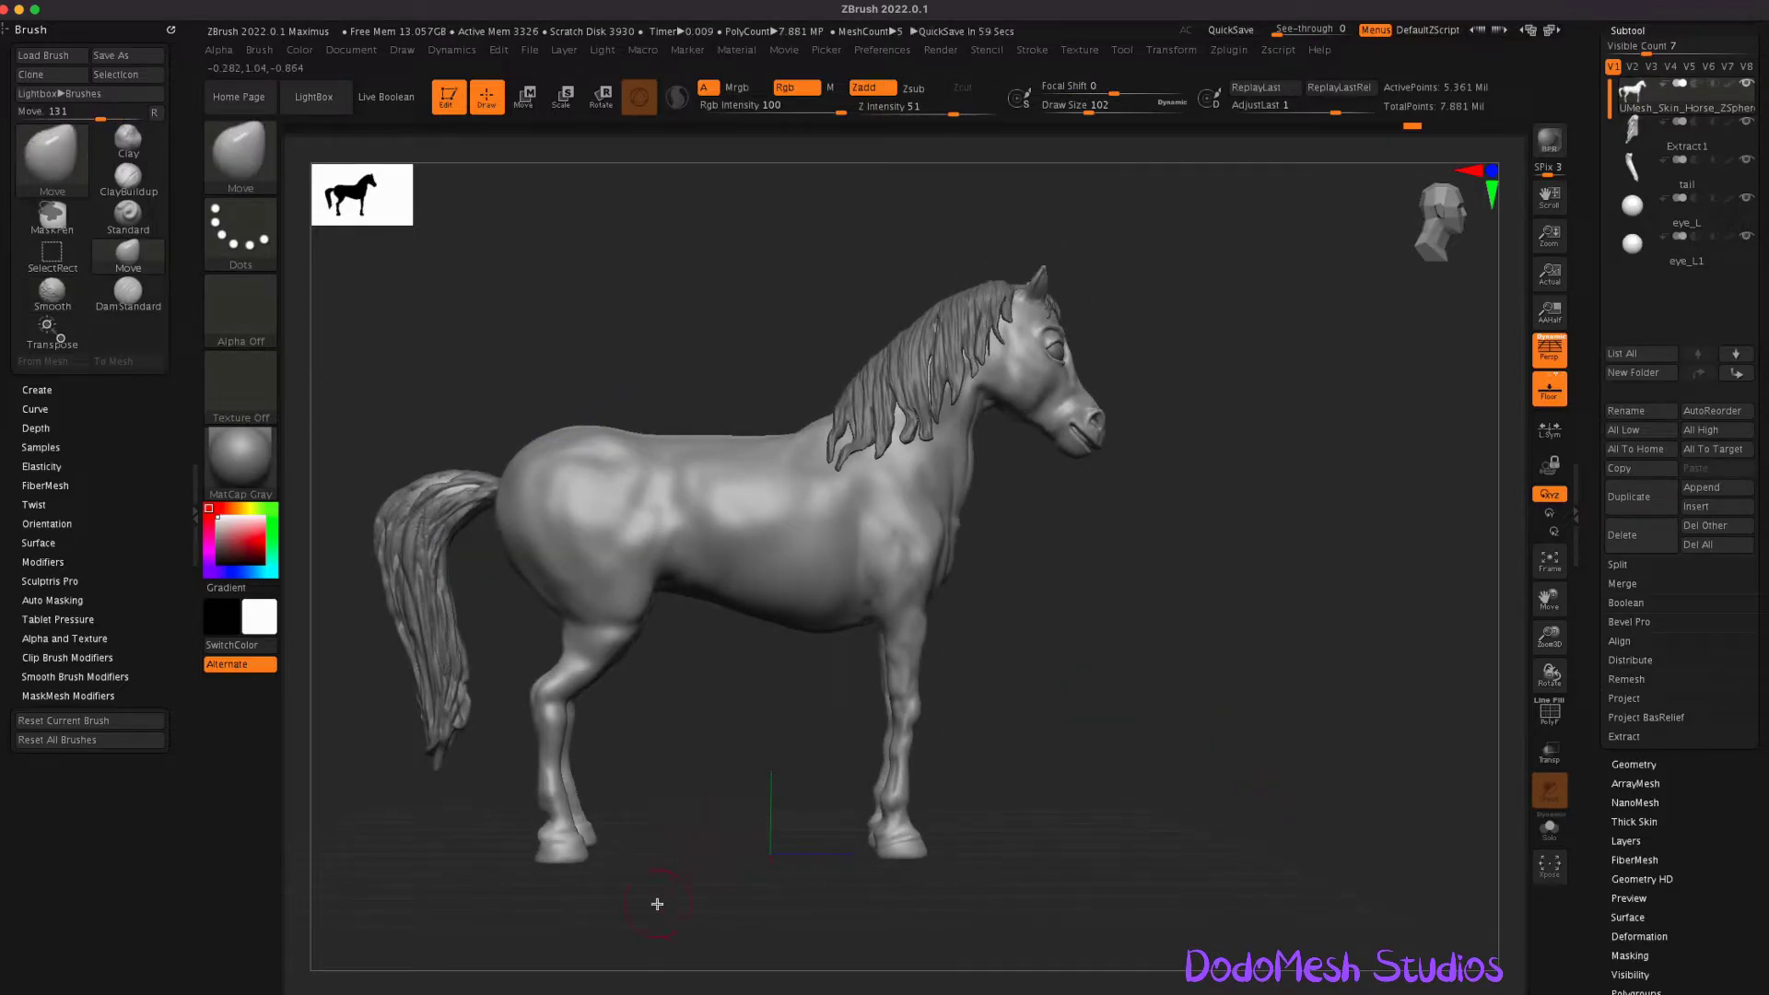
pyautogui.rightClick(4, 75)
# - Open the Maximus_Reference_pictures folder inside Rapunzel_Project in column view
pyautogui.click(337, 261)
pyautogui.doubleClick(489, 363)
pyautogui.doubleClick(491, 311)
pyautogui.click(566, 191)
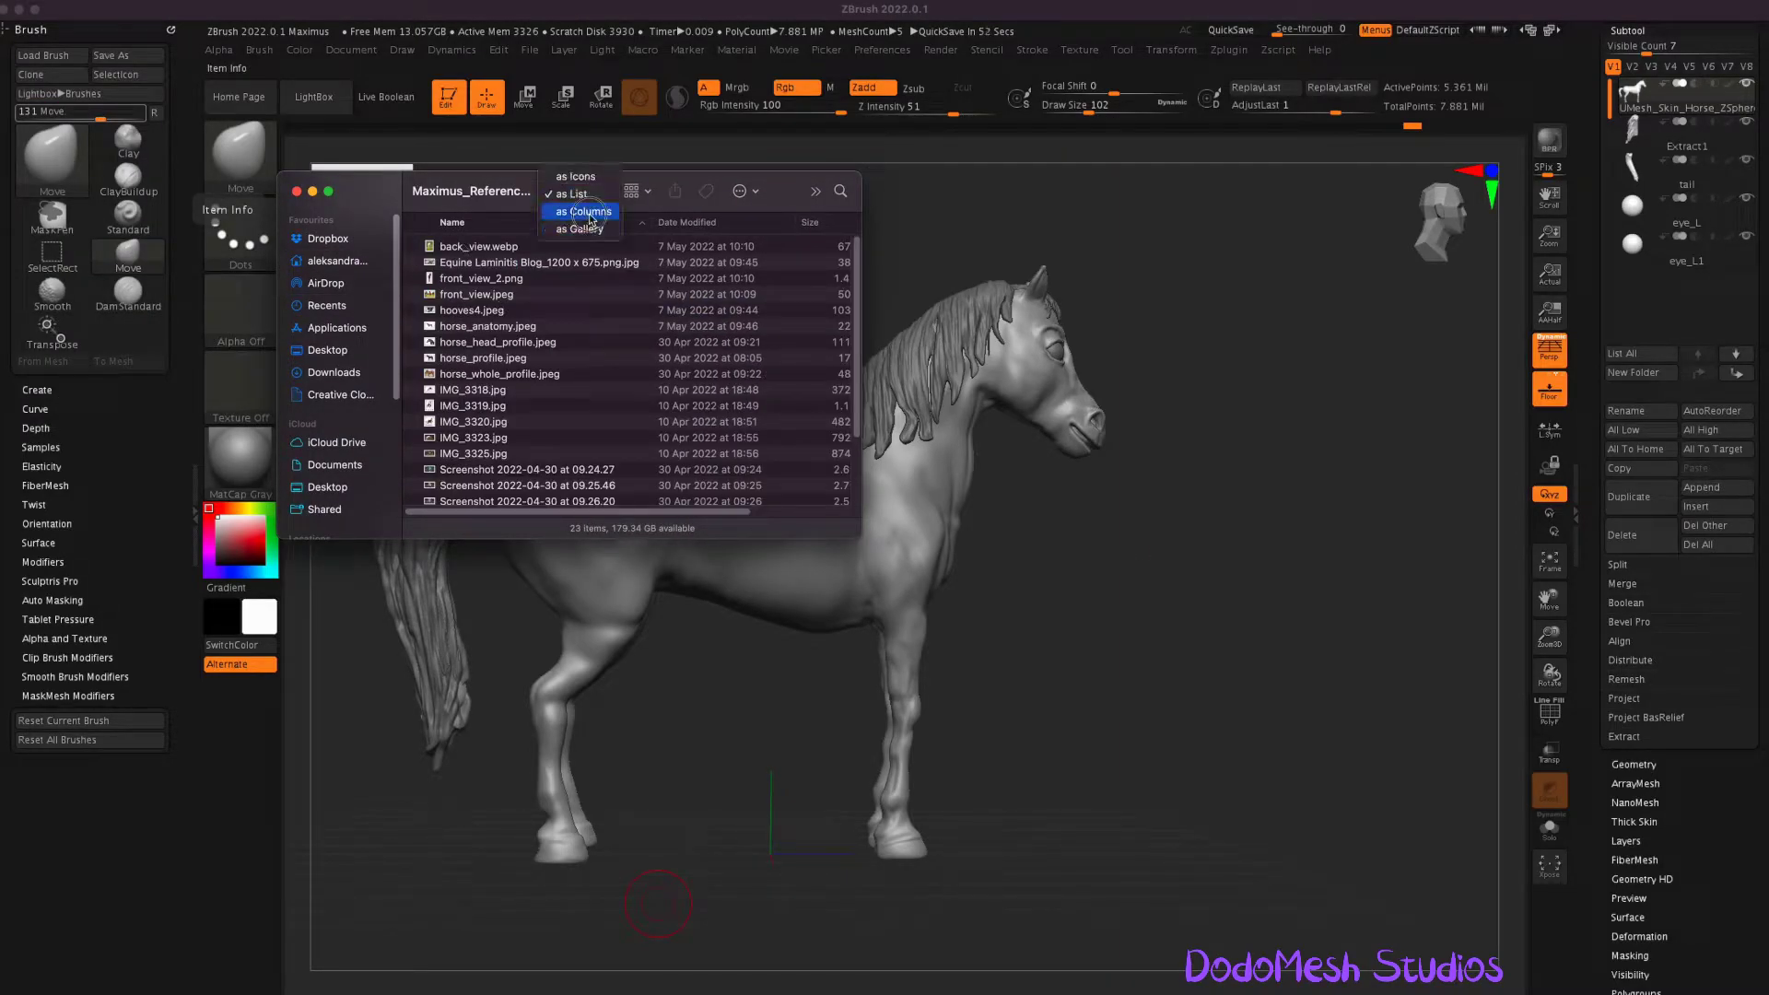
pyautogui.click(590, 245)
# - Browse the reference images, Quick Look the white horse screenshot, and return to the sculpt
pyautogui.click(734, 419)
pyautogui.click(586, 401)
pyautogui.click(548, 228)
pyautogui.click(579, 471)
pyautogui.scroll(-3, 580, 480)
pyautogui.click(552, 488)
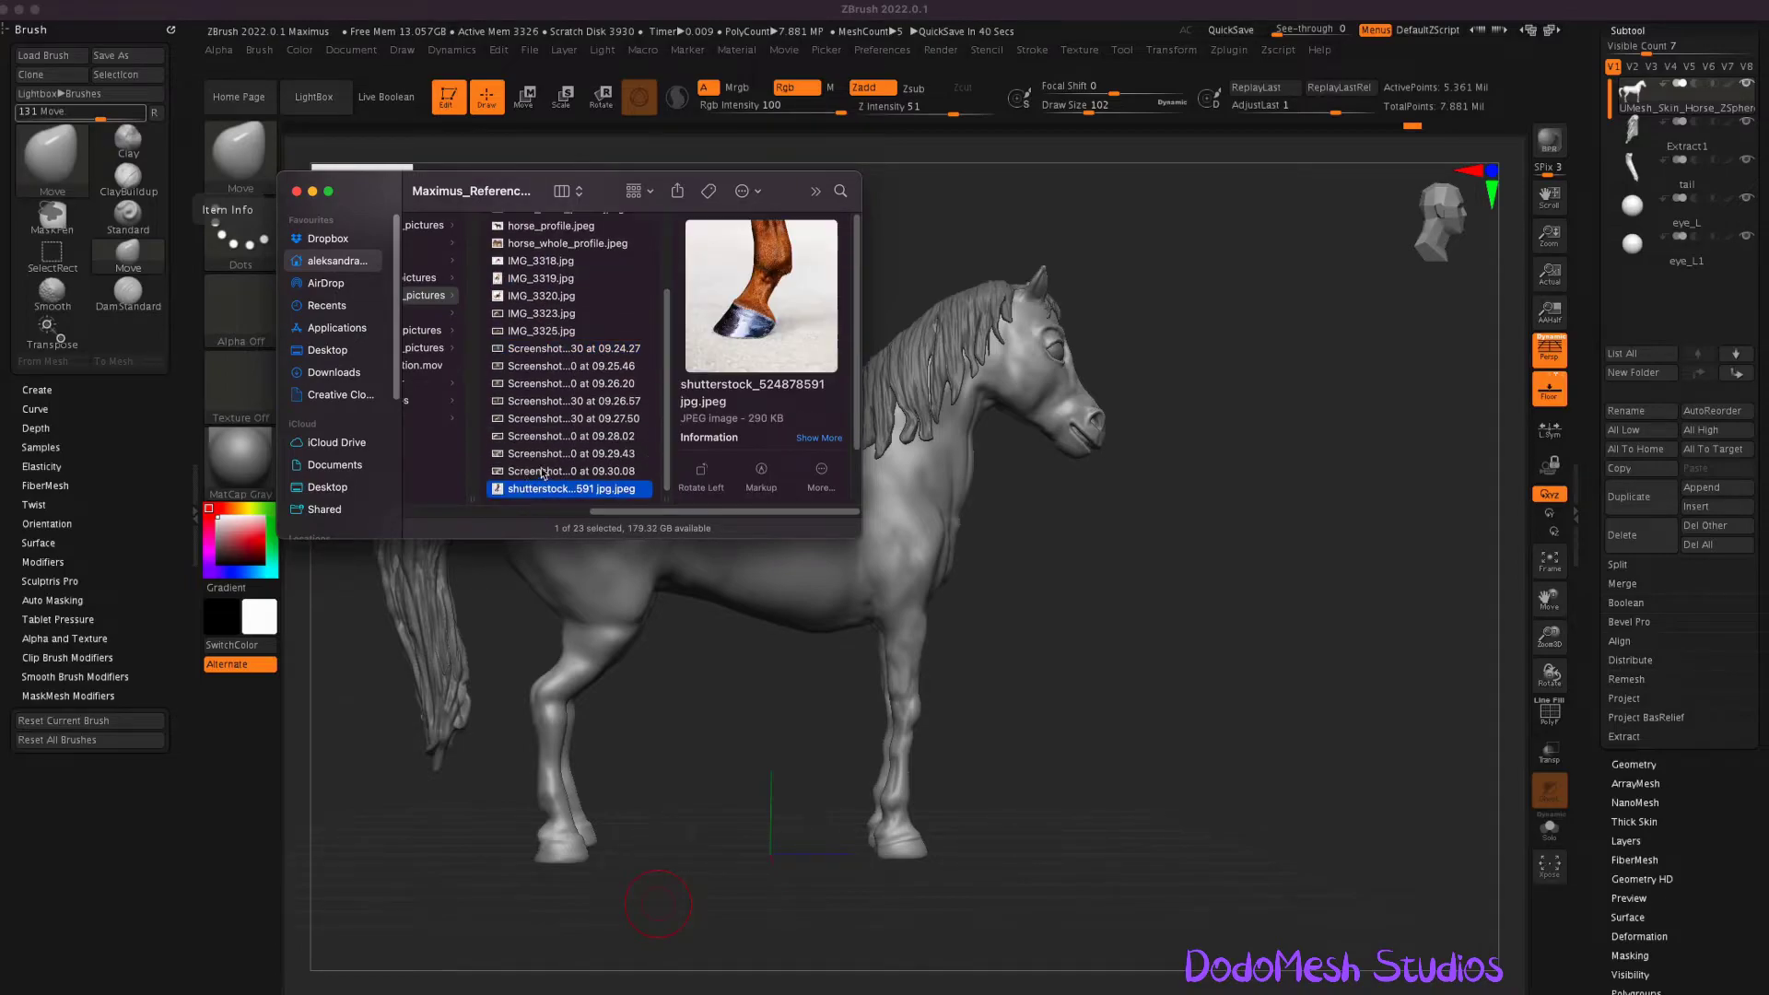
pyautogui.click(560, 419)
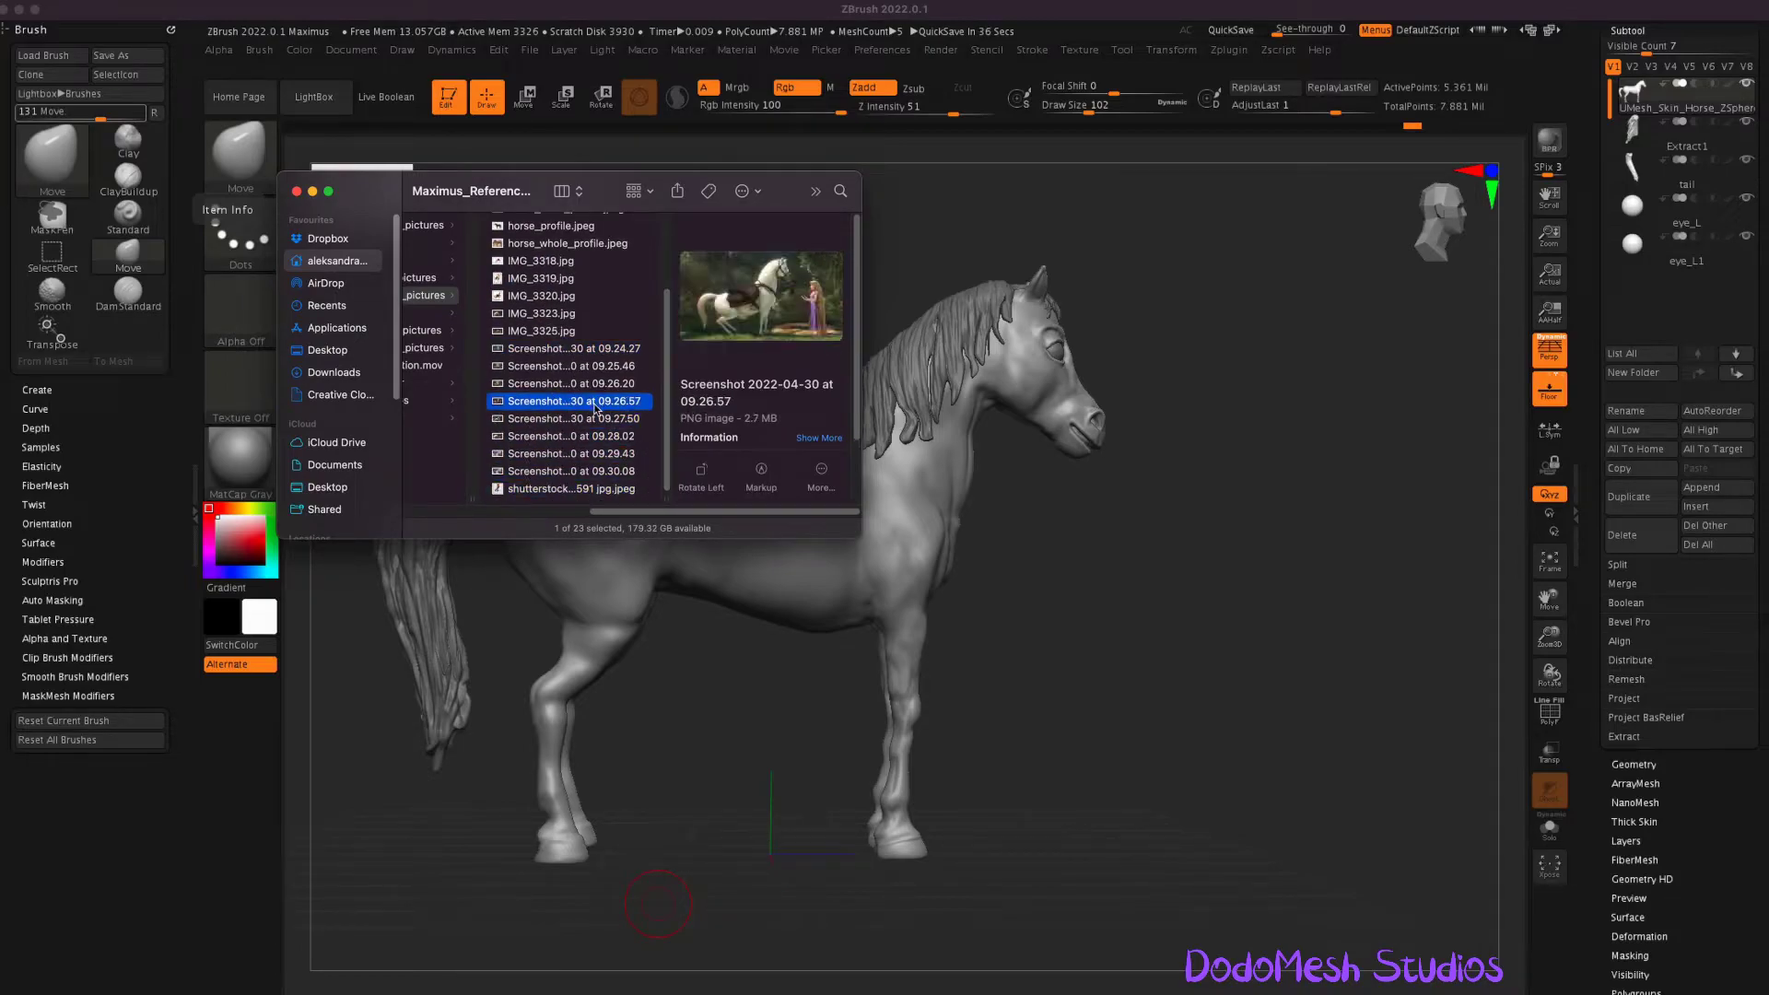
pyautogui.press('space')
pyautogui.moveTo(1107, 663)
pyautogui.mouseDown()
pyautogui.moveTo(1236, 680)
pyautogui.moveTo(1221, 710)
pyautogui.mouseUp()
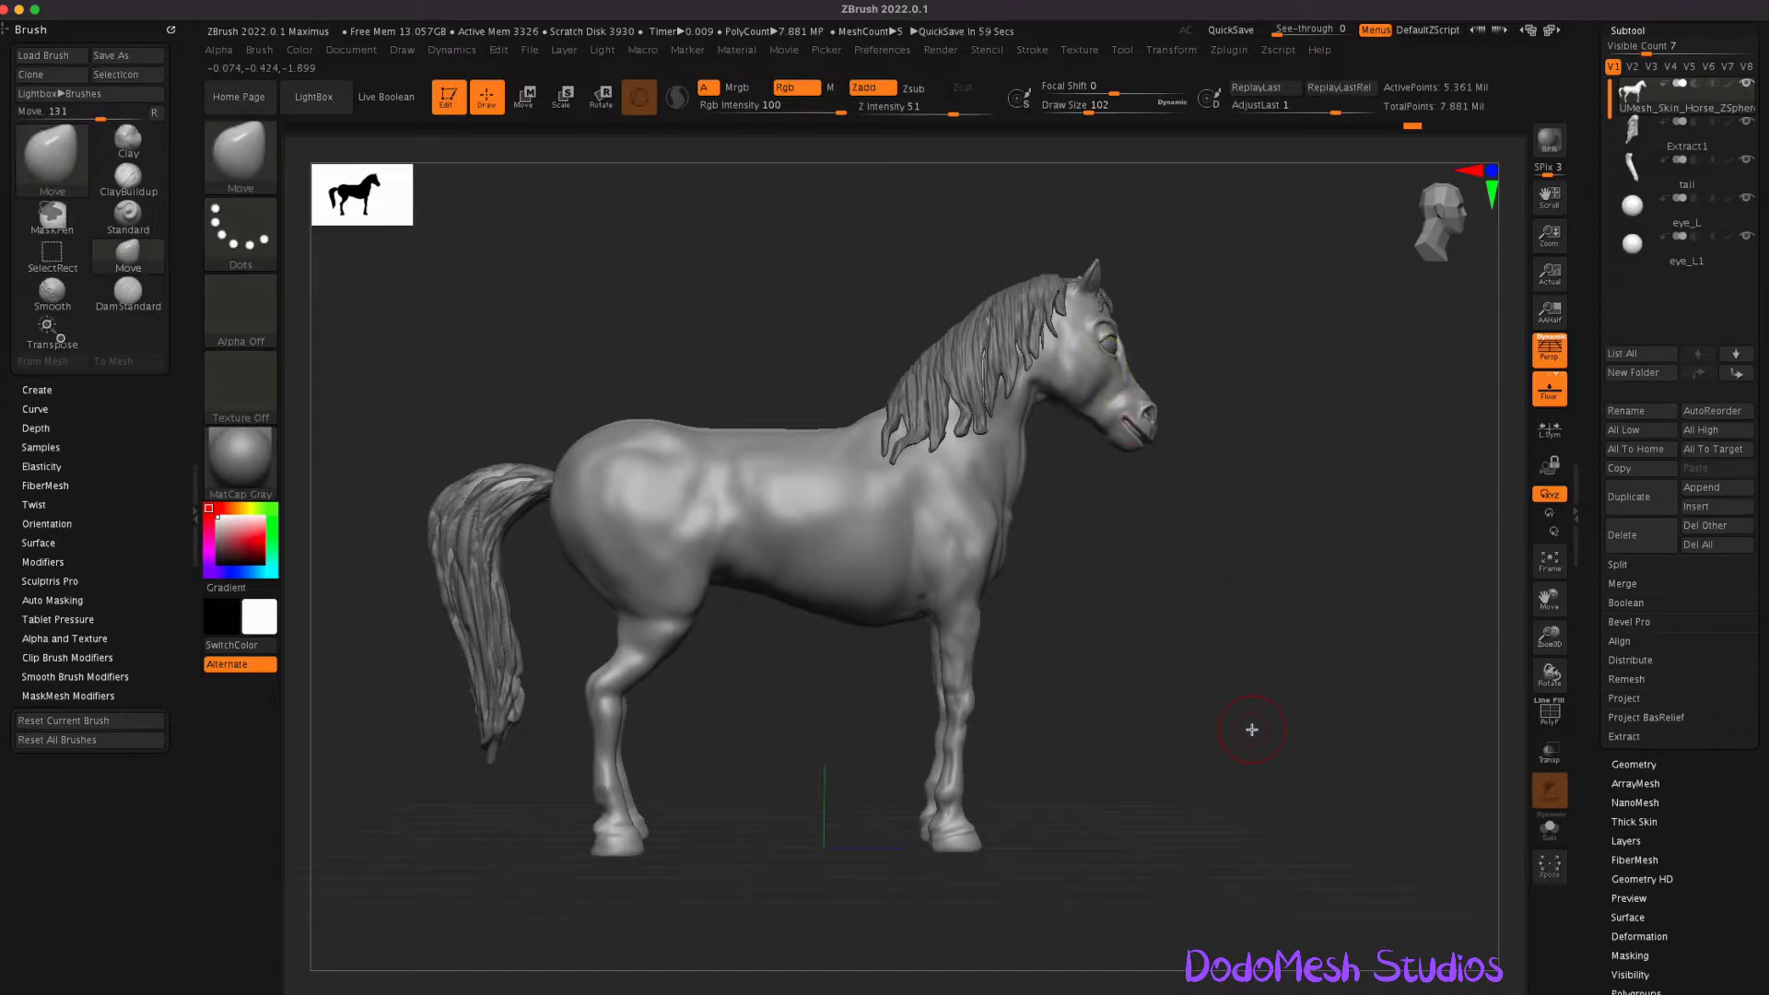
# - Paint a MaskPen mask on the head and invert it so only the head is free
pyautogui.press('ctrl')
pyautogui.press('ctrl')
pyautogui.press('ctrl')
pyautogui.moveTo(1142, 387)
pyautogui.keyDown('ctrl'); pyautogui.mouseDown()
pyautogui.moveTo(1075, 328)
pyautogui.moveTo(1141, 387)
pyautogui.moveTo(1074, 363)
pyautogui.moveTo(1128, 431)
pyautogui.mouseUp(); pyautogui.keyUp('ctrl')
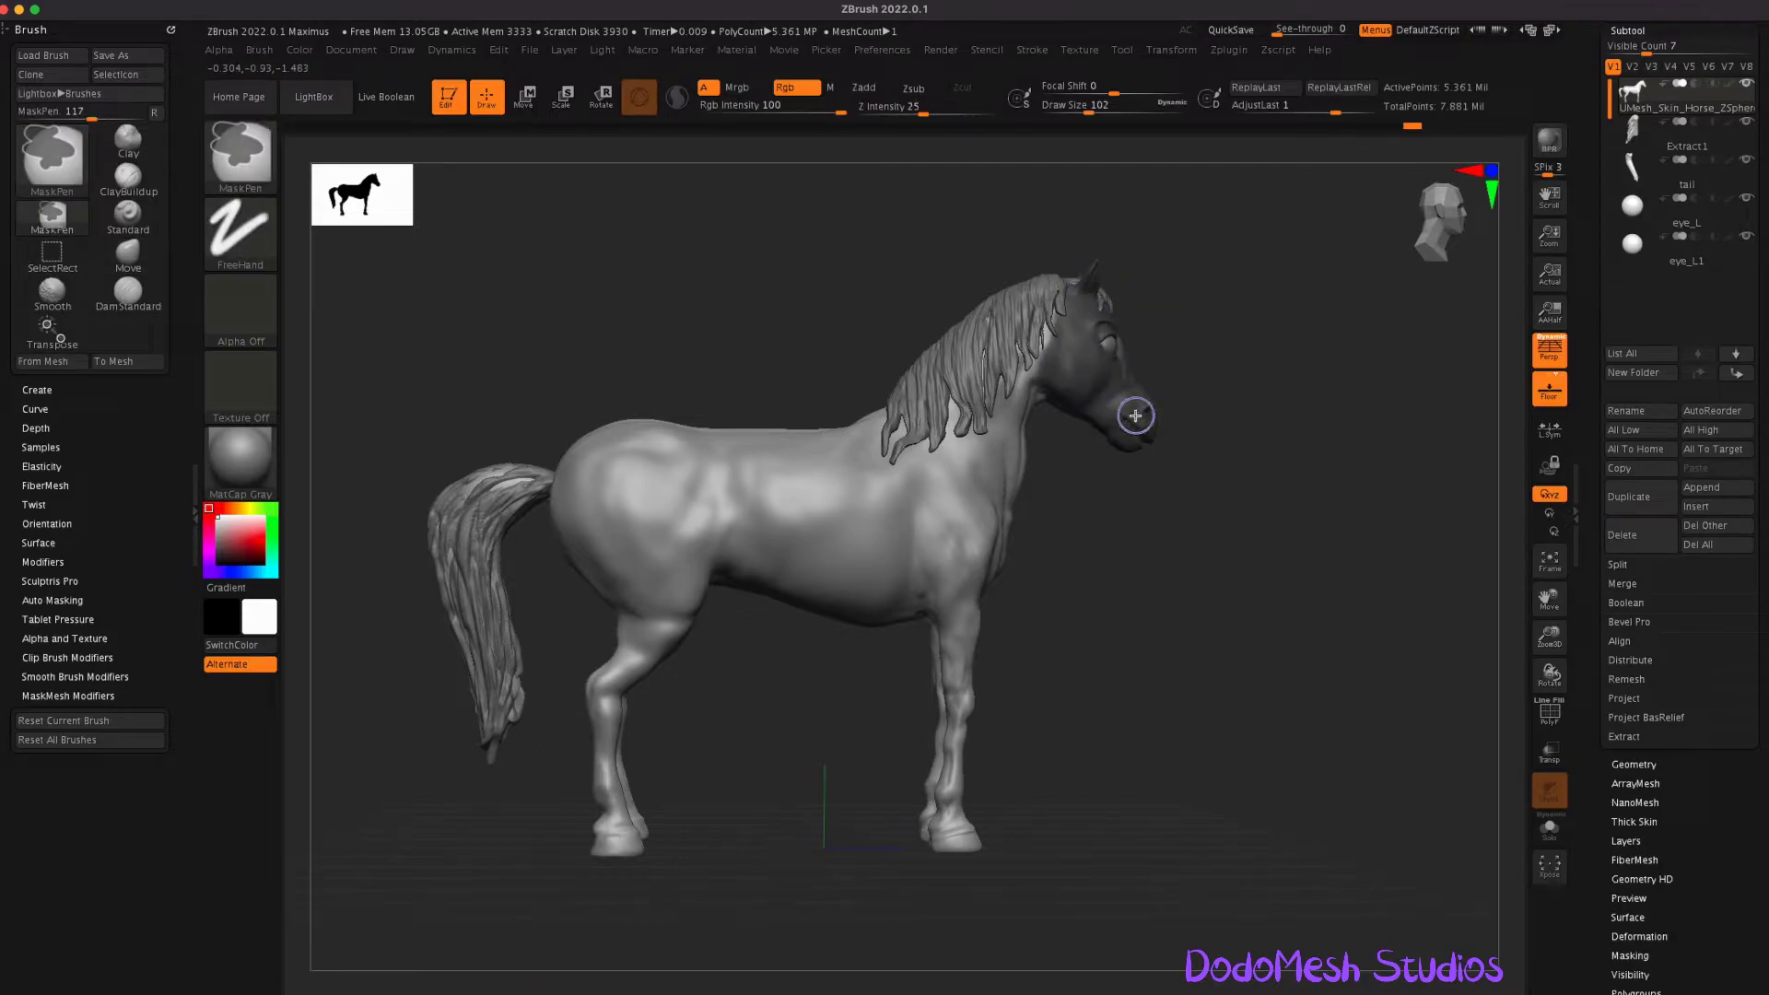
pyautogui.moveTo(1256, 639)
pyautogui.mouseDown()
pyautogui.moveTo(1118, 703)
pyautogui.moveTo(1023, 372)
pyautogui.moveTo(761, 791)
pyautogui.moveTo(1239, 729)
pyautogui.mouseUp()
pyautogui.click(1630, 956)
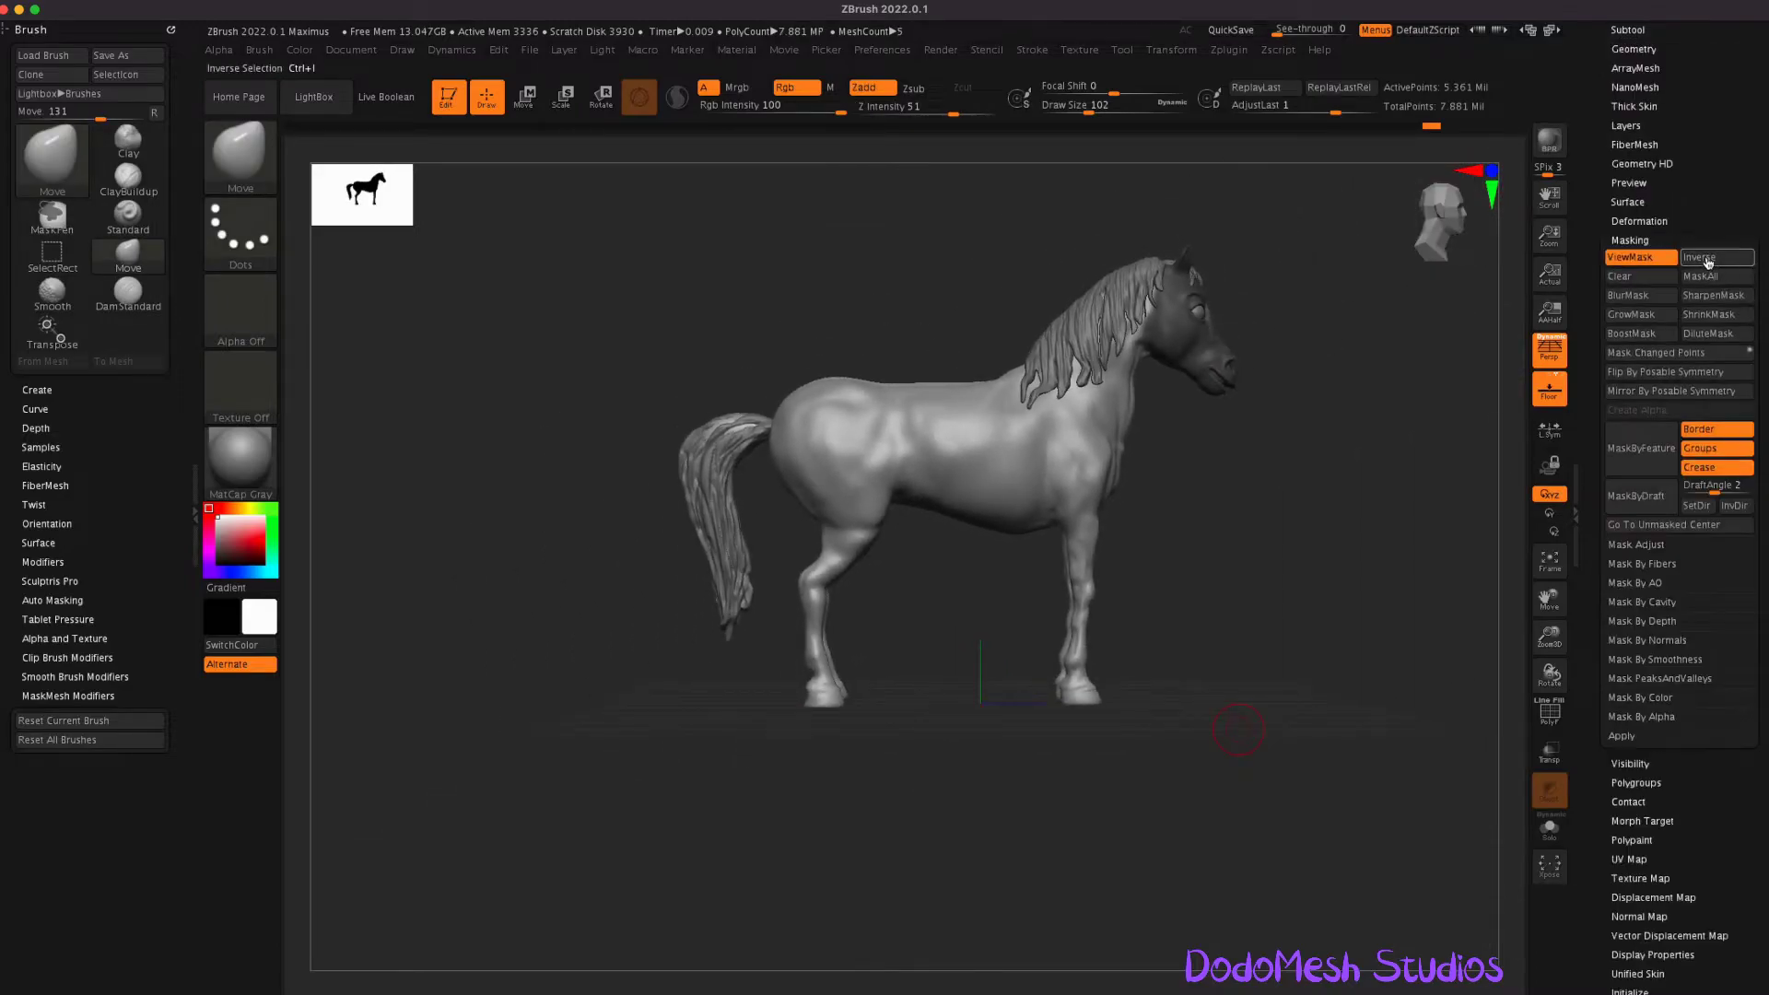
pyautogui.click(1707, 263)
# - Scale the unmasked head down slightly with the transform gizmo and return to the Move brush
pyautogui.press('r')
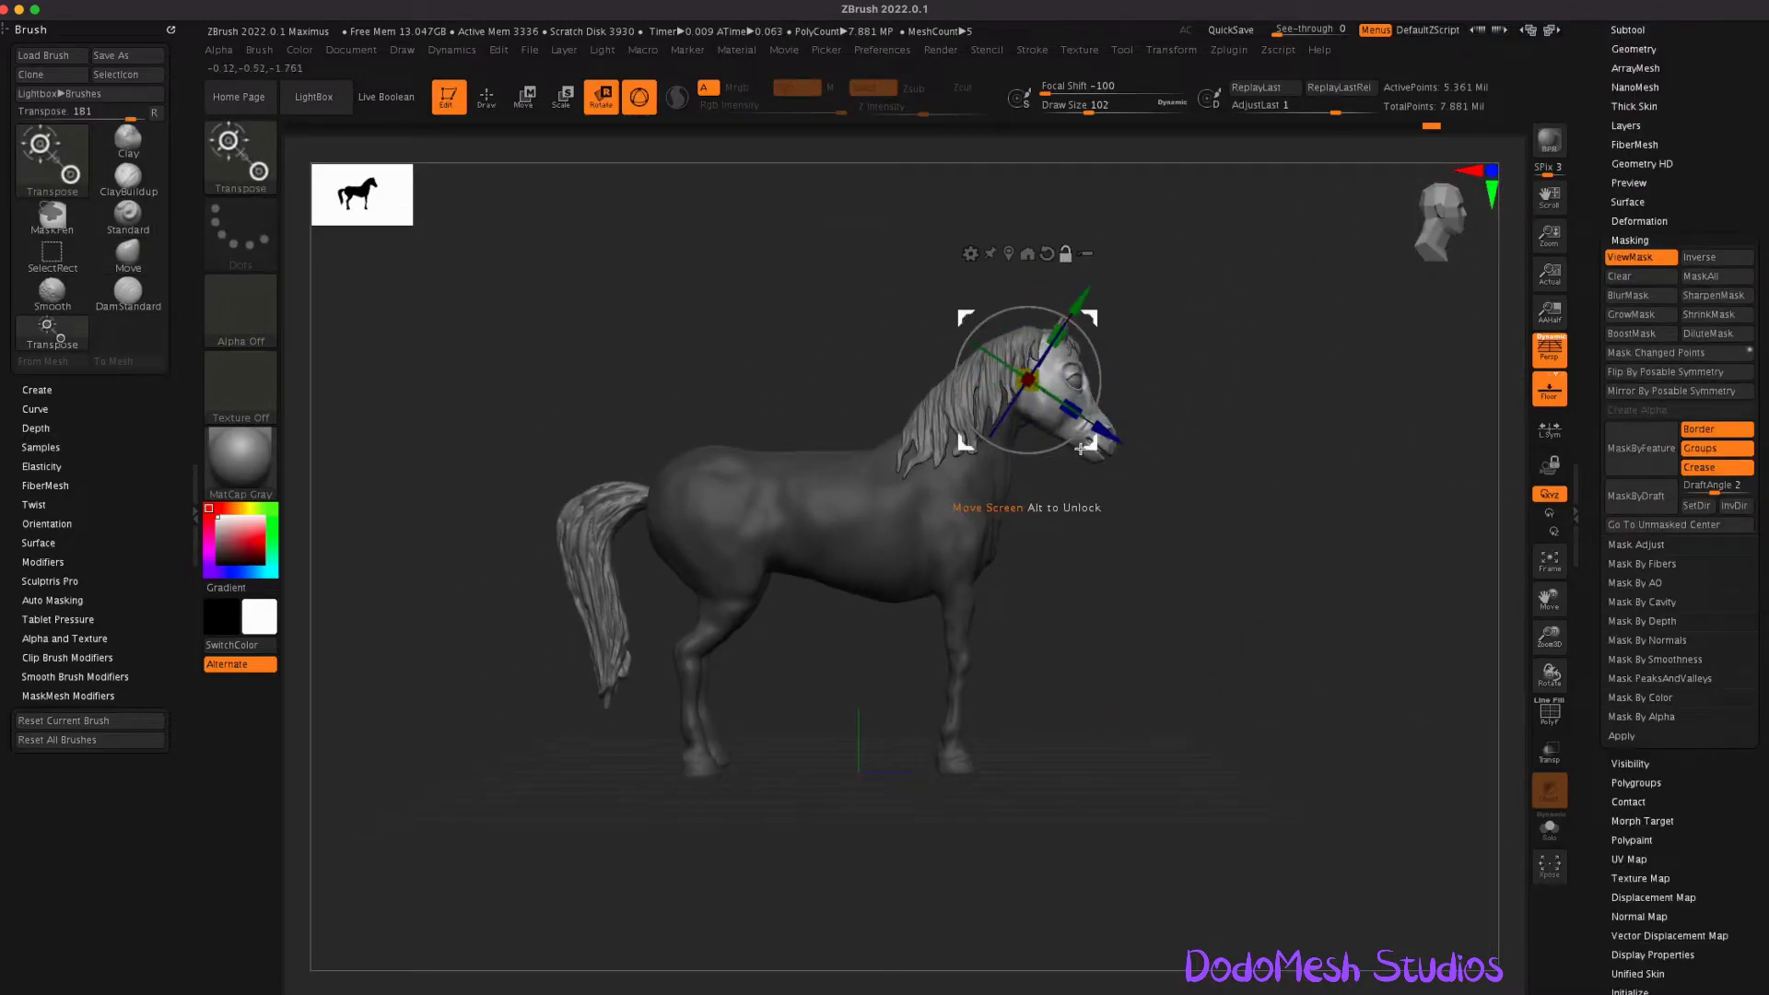
pyautogui.moveTo(1028, 379); pyautogui.dragTo(1034, 377)
pyautogui.click(1627, 30)
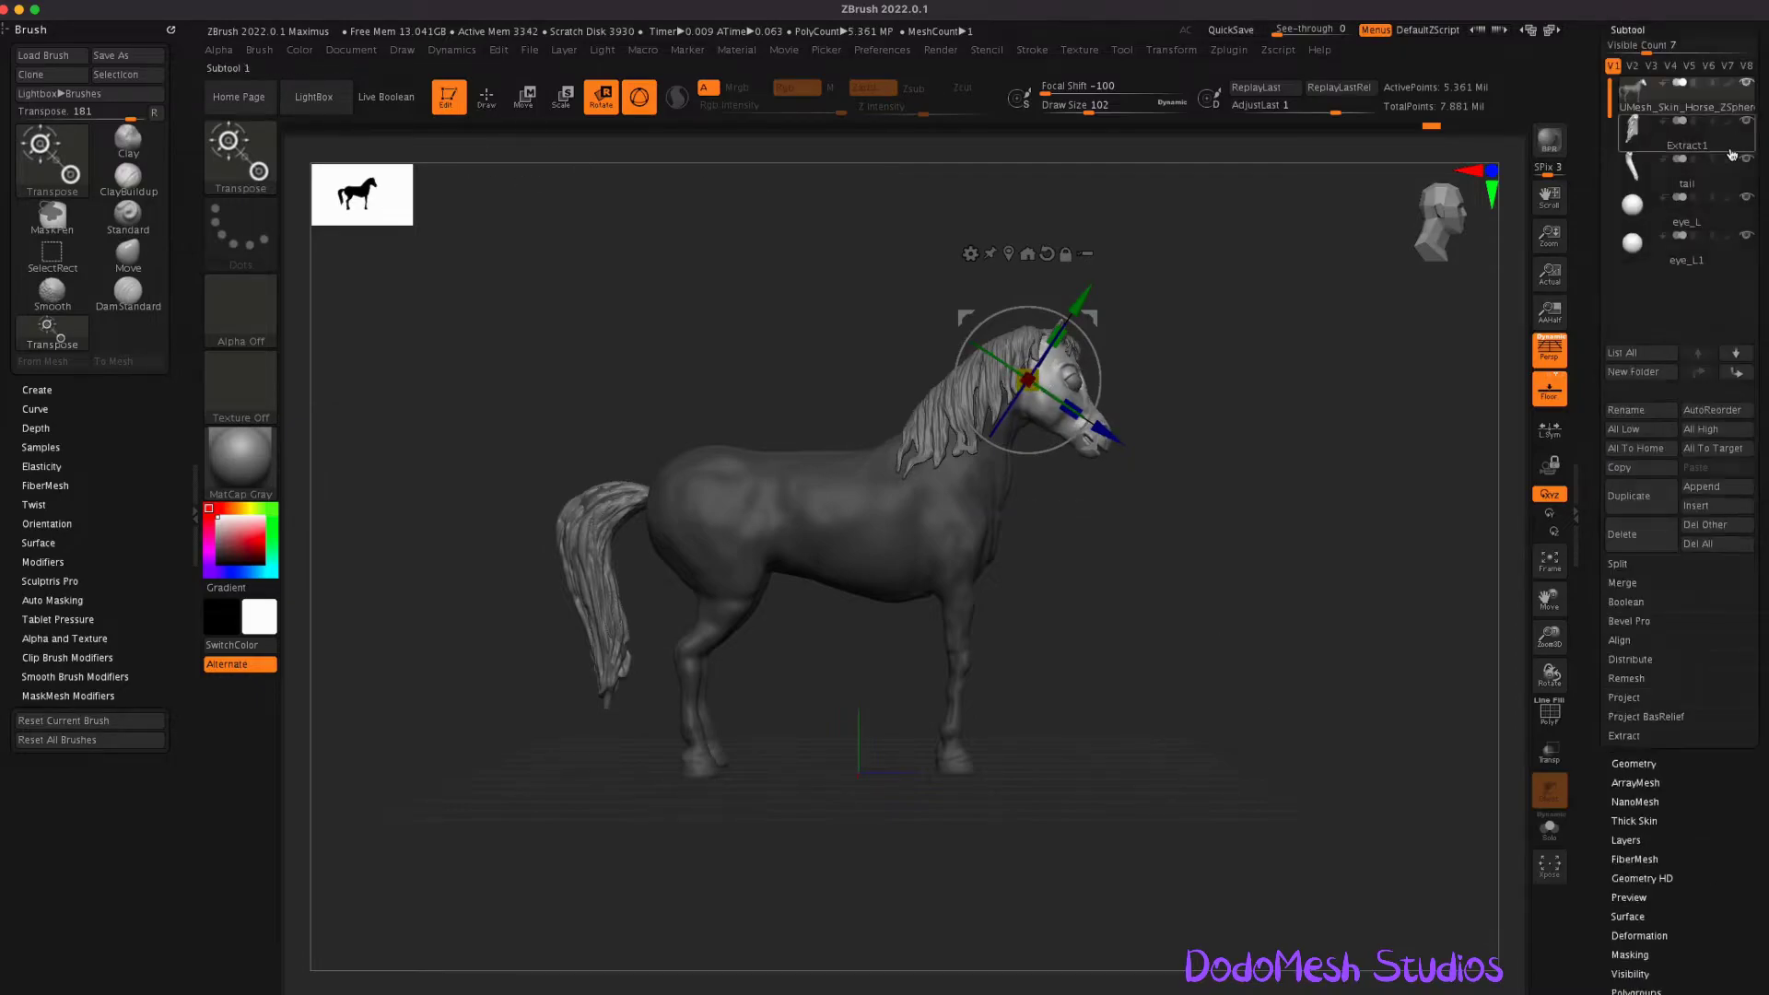
pyautogui.press('q')
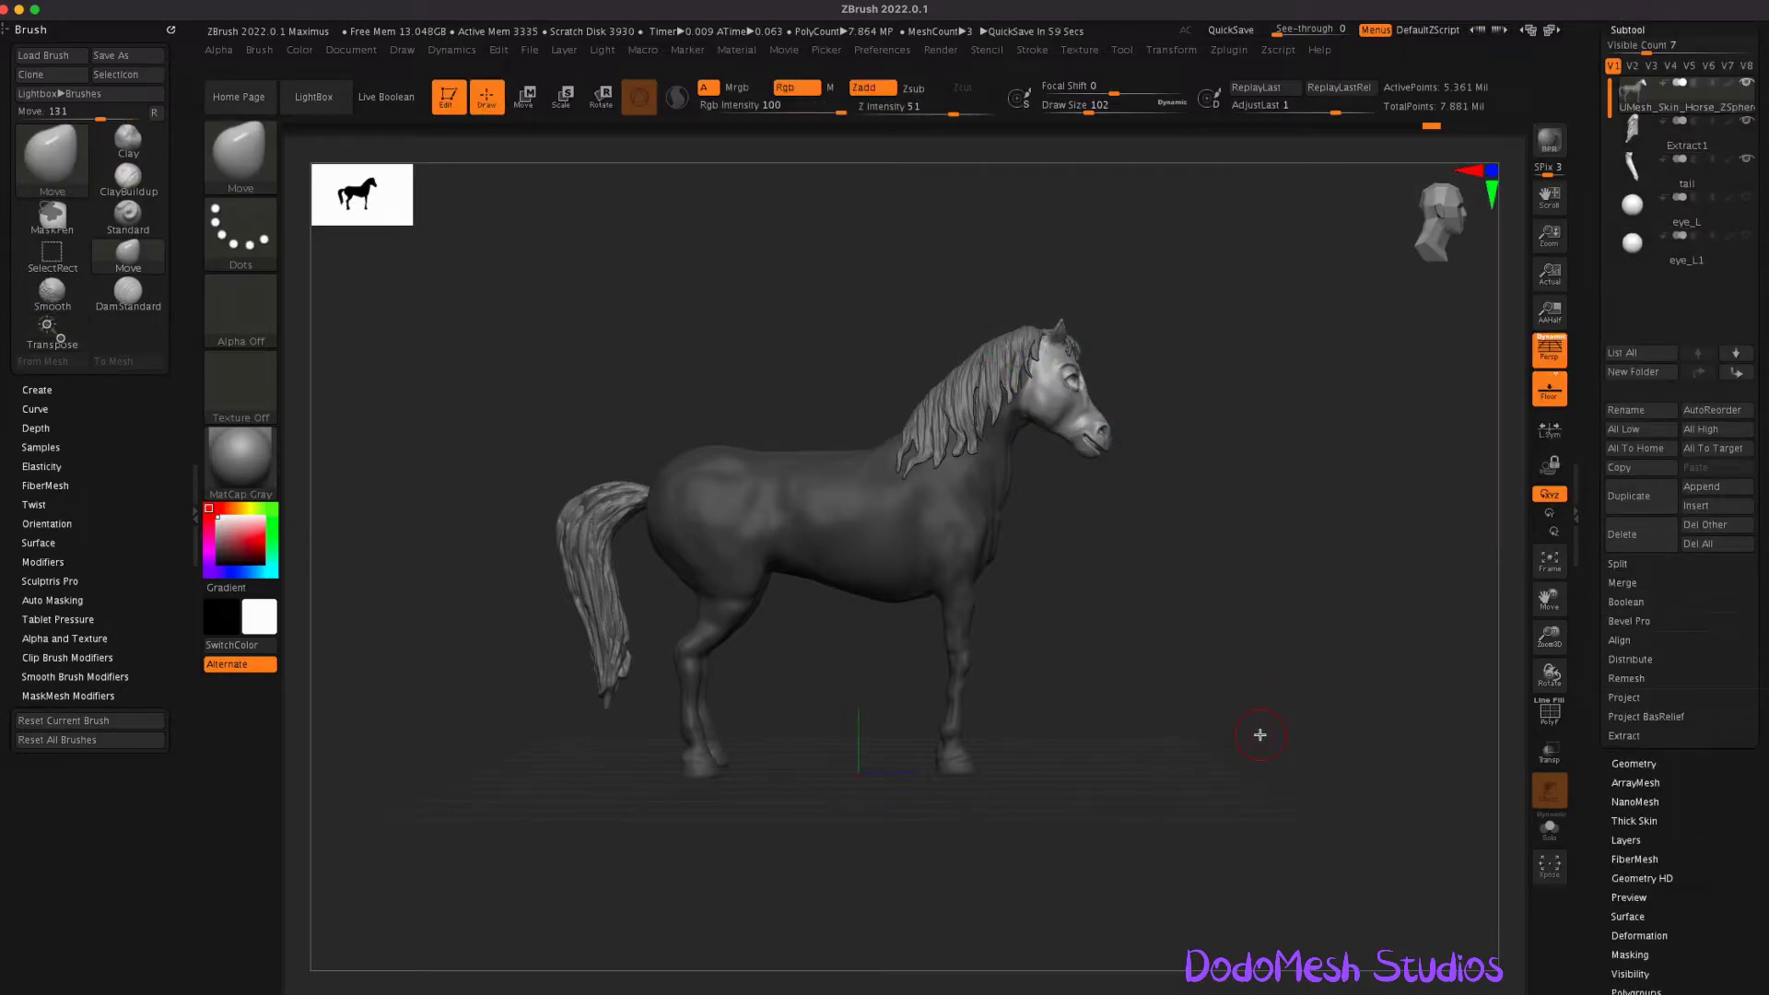
pyautogui.moveTo(1492, 170)
pyautogui.mouseDown()
pyautogui.moveTo(1204, 620)
pyautogui.moveTo(1268, 605)
pyautogui.moveTo(1251, 671)
pyautogui.moveTo(1306, 664)
pyautogui.mouseUp()
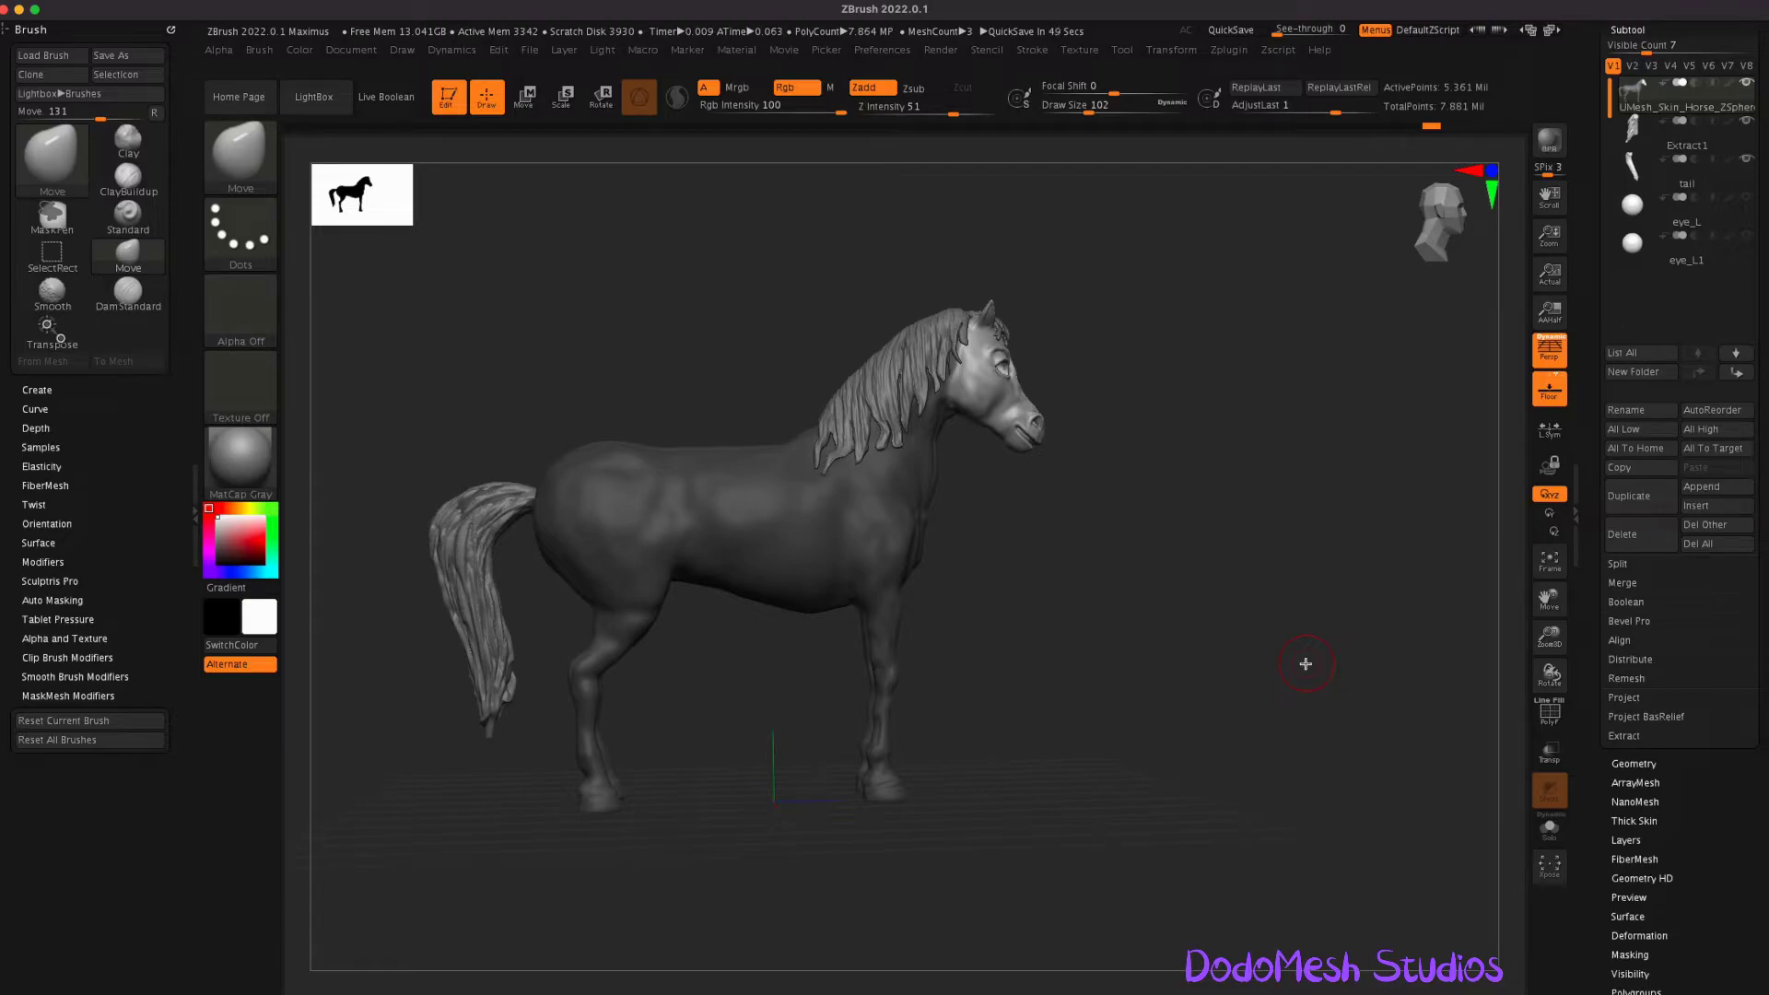
# - Hide the Extract1 mane, then Move-sculpt the mouth, jaw, throat and head-neck line with a smaller brush
pyautogui.click(1747, 123)
pyautogui.moveTo(1687, 146)
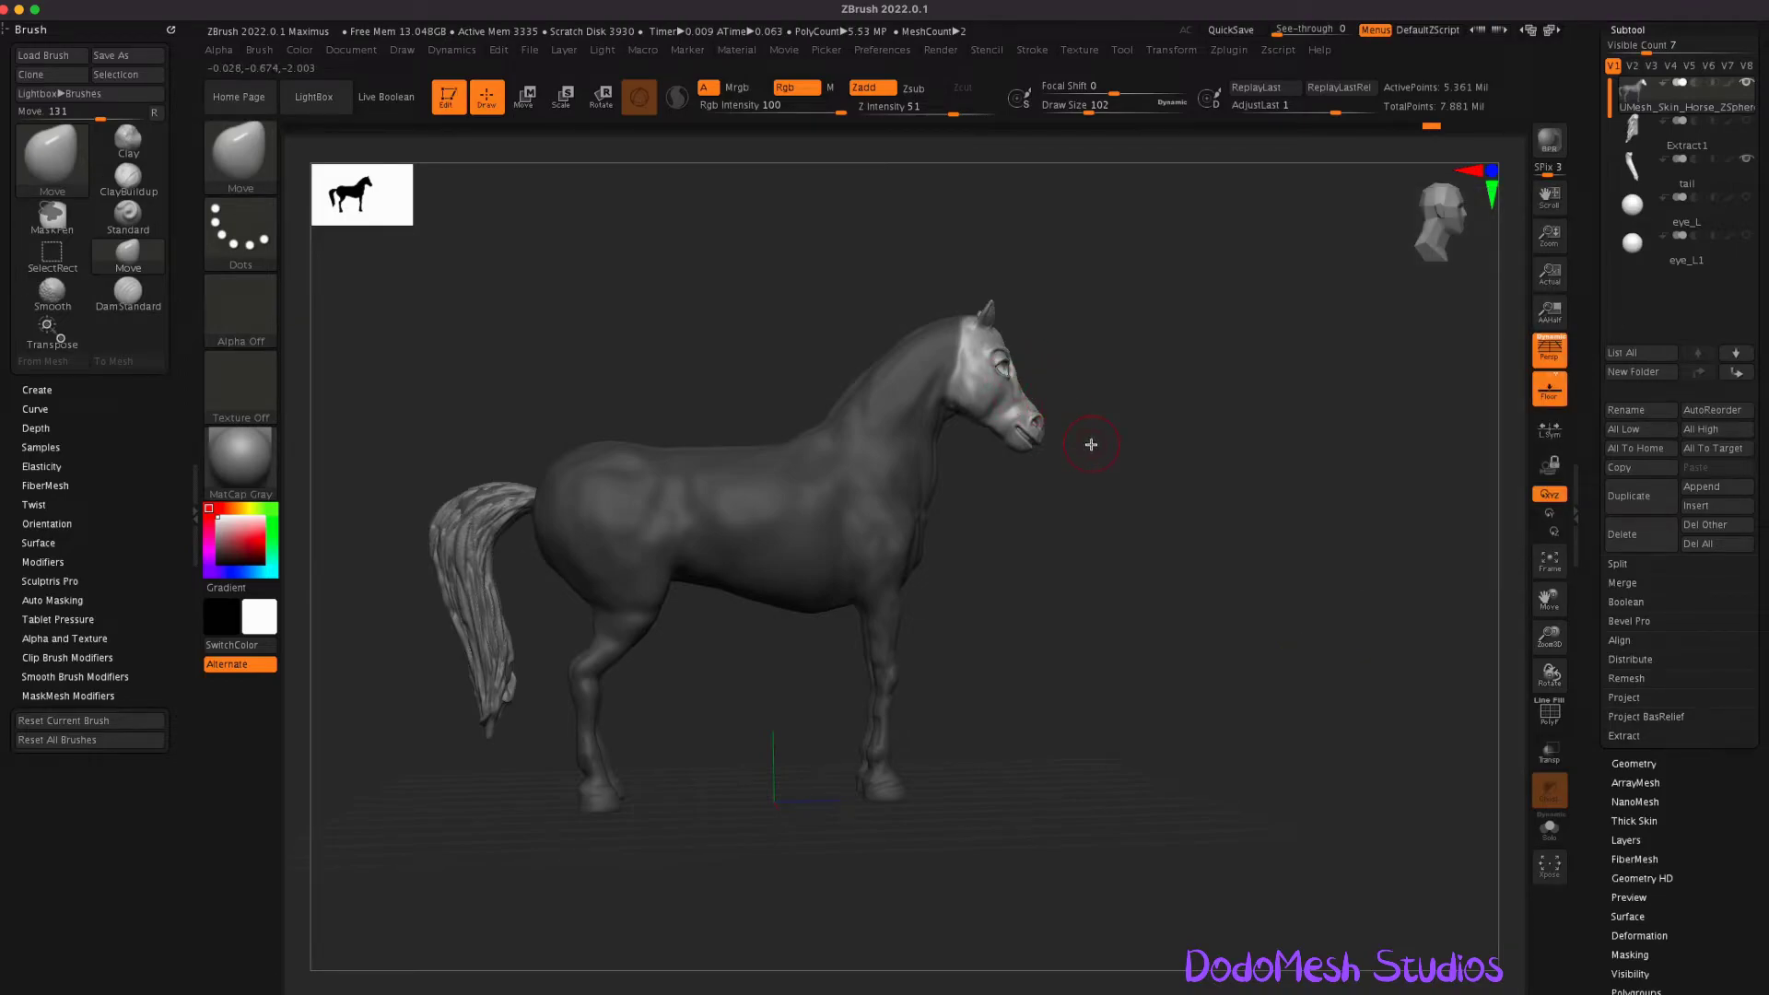
pyautogui.press('[')
pyautogui.moveTo(1020, 450); pyautogui.dragTo(1018, 452)
pyautogui.press('[')
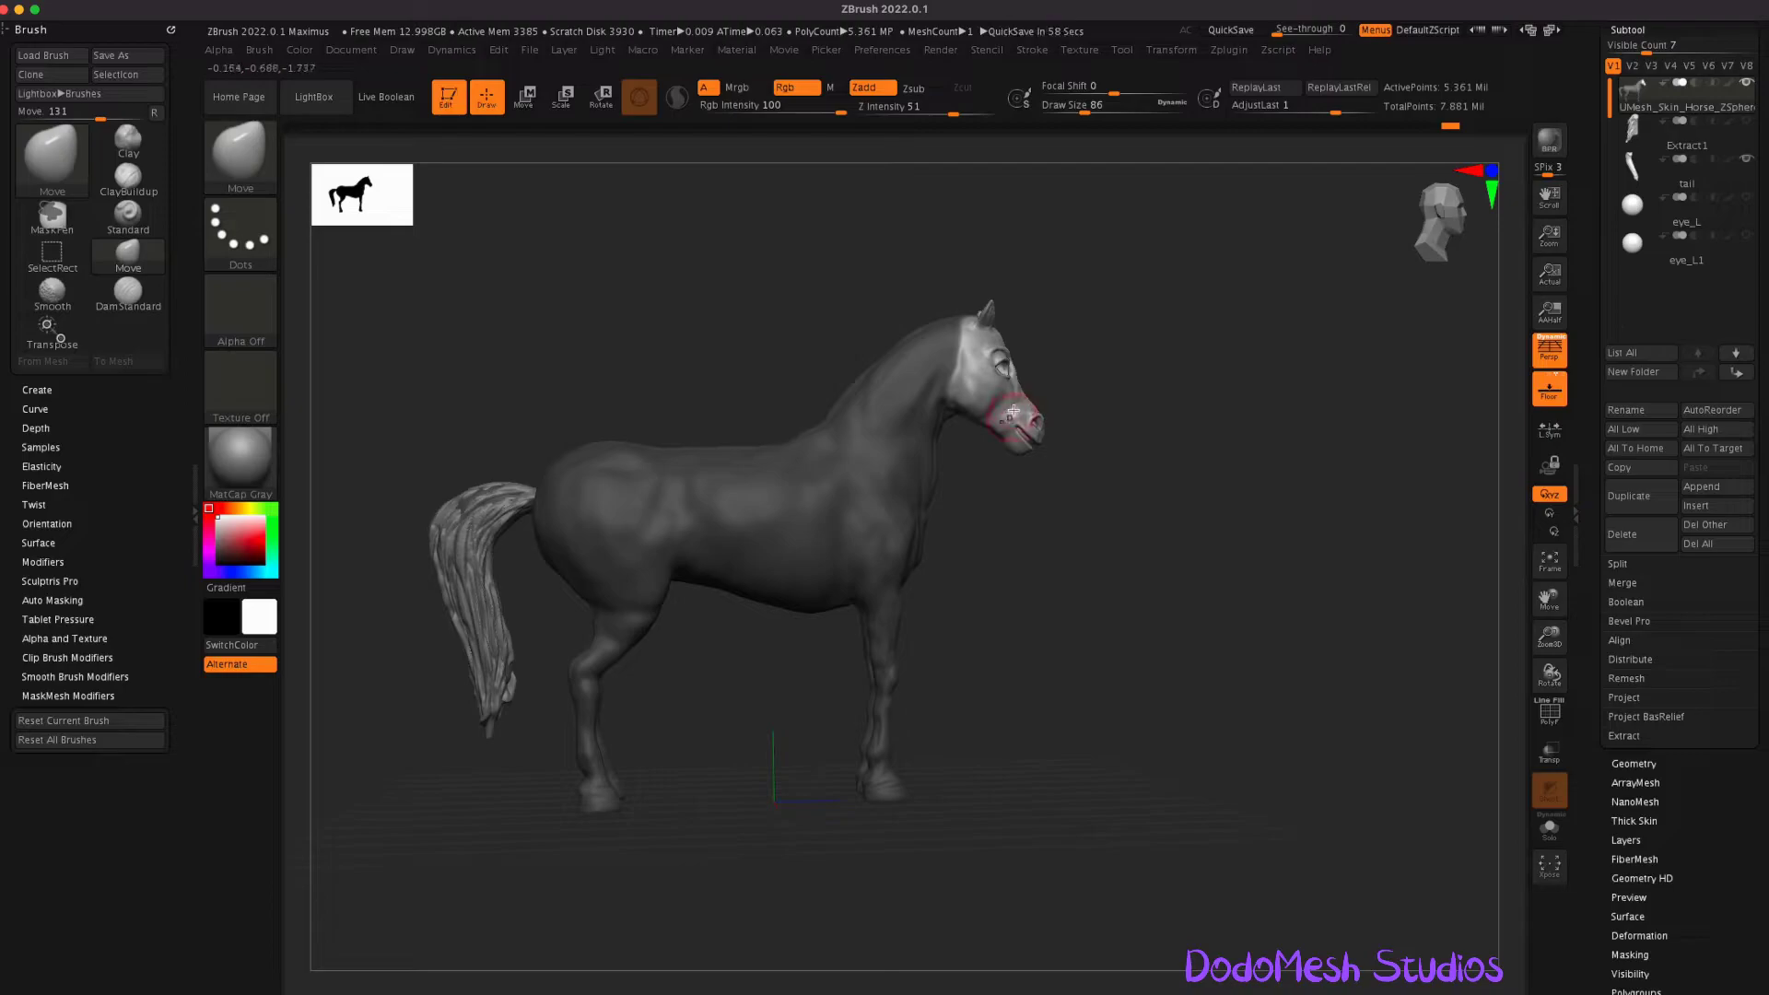
pyautogui.moveTo(947, 344); pyautogui.dragTo(940, 443)
pyautogui.moveTo(967, 398); pyautogui.dragTo(993, 431)
pyautogui.moveTo(966, 411); pyautogui.dragTo(950, 429)
# - Switch between Standard and Move, settling on Standard, and drop the mesh to a lower subdivision level
pyautogui.press('b')
pyautogui.press('s')
pyautogui.press('t')
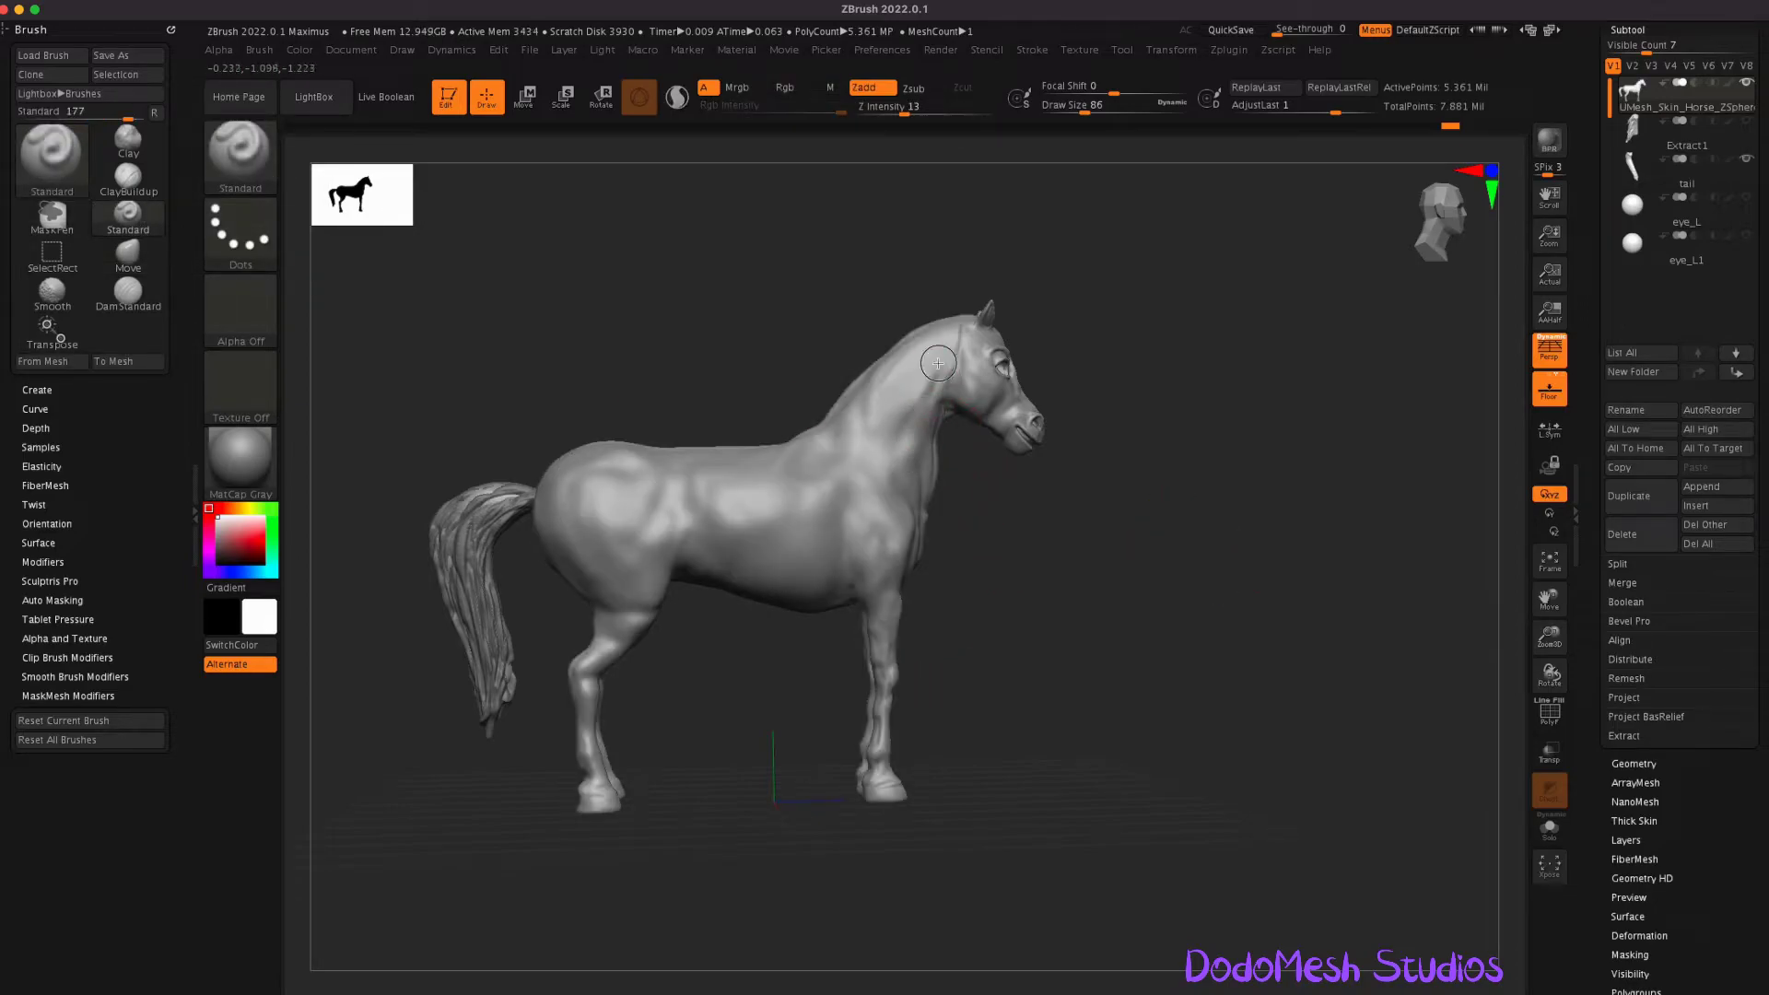
pyautogui.press('b')
pyautogui.press('m')
pyautogui.press('v')
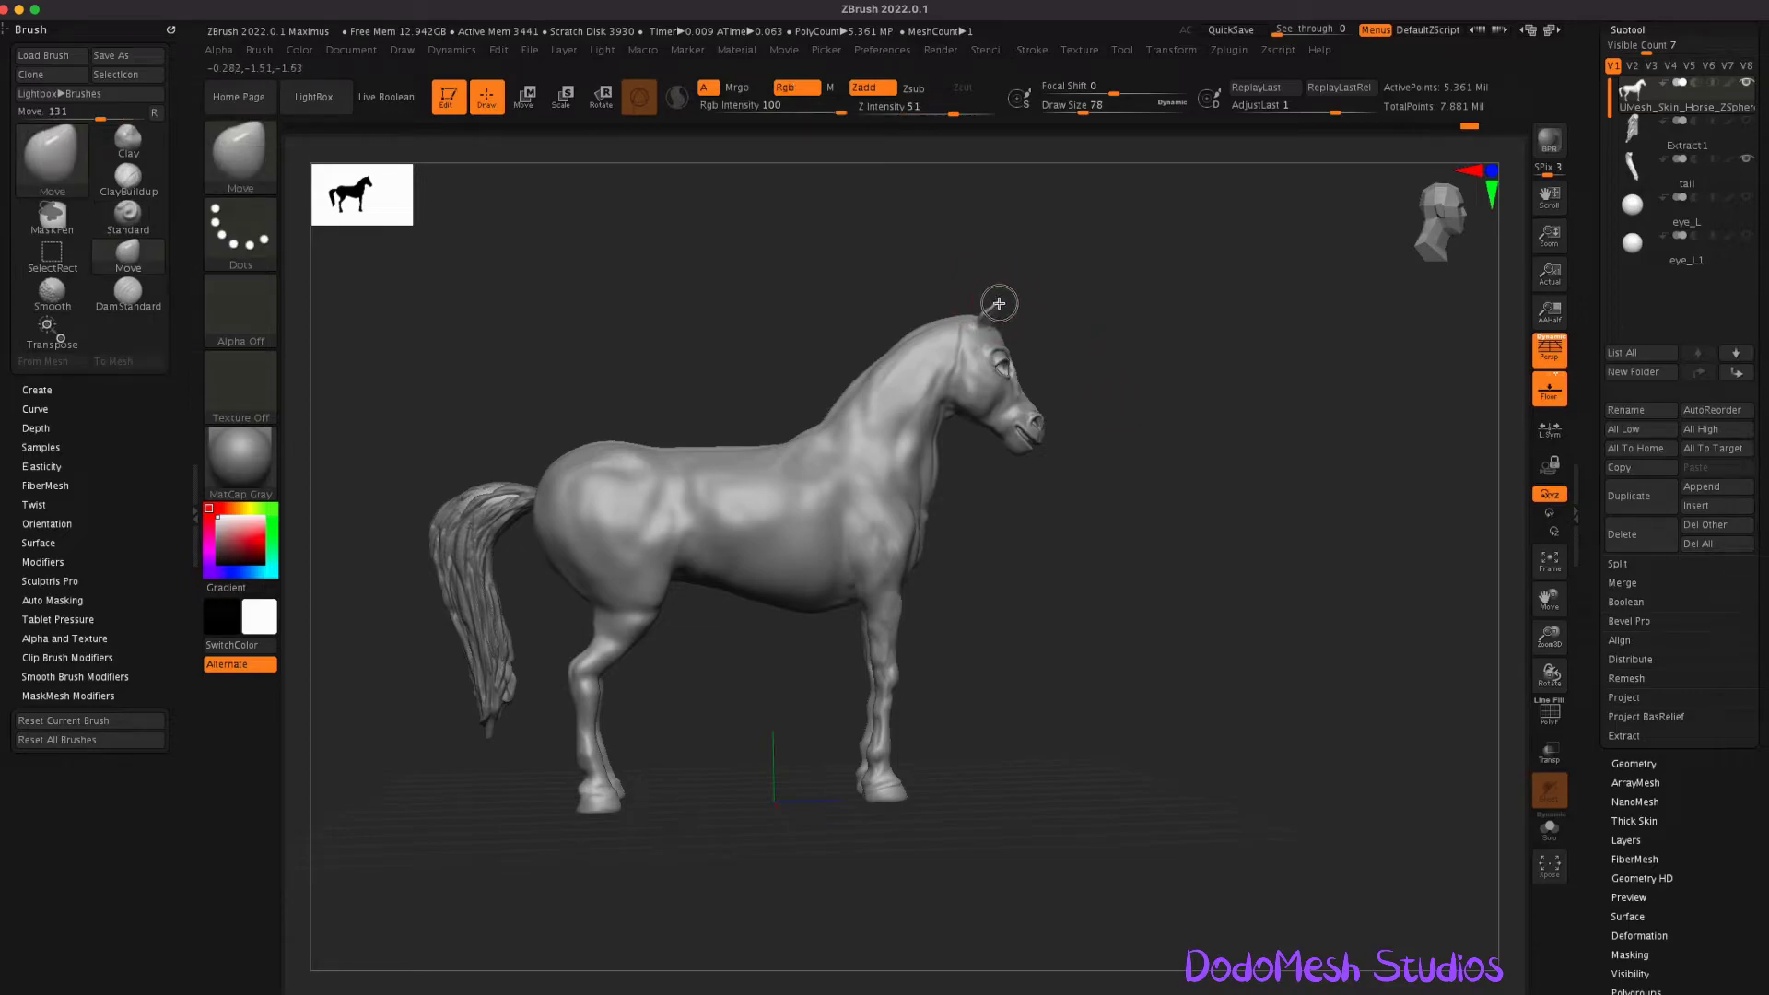
pyautogui.press('b')
pyautogui.press('s')
pyautogui.press('t')
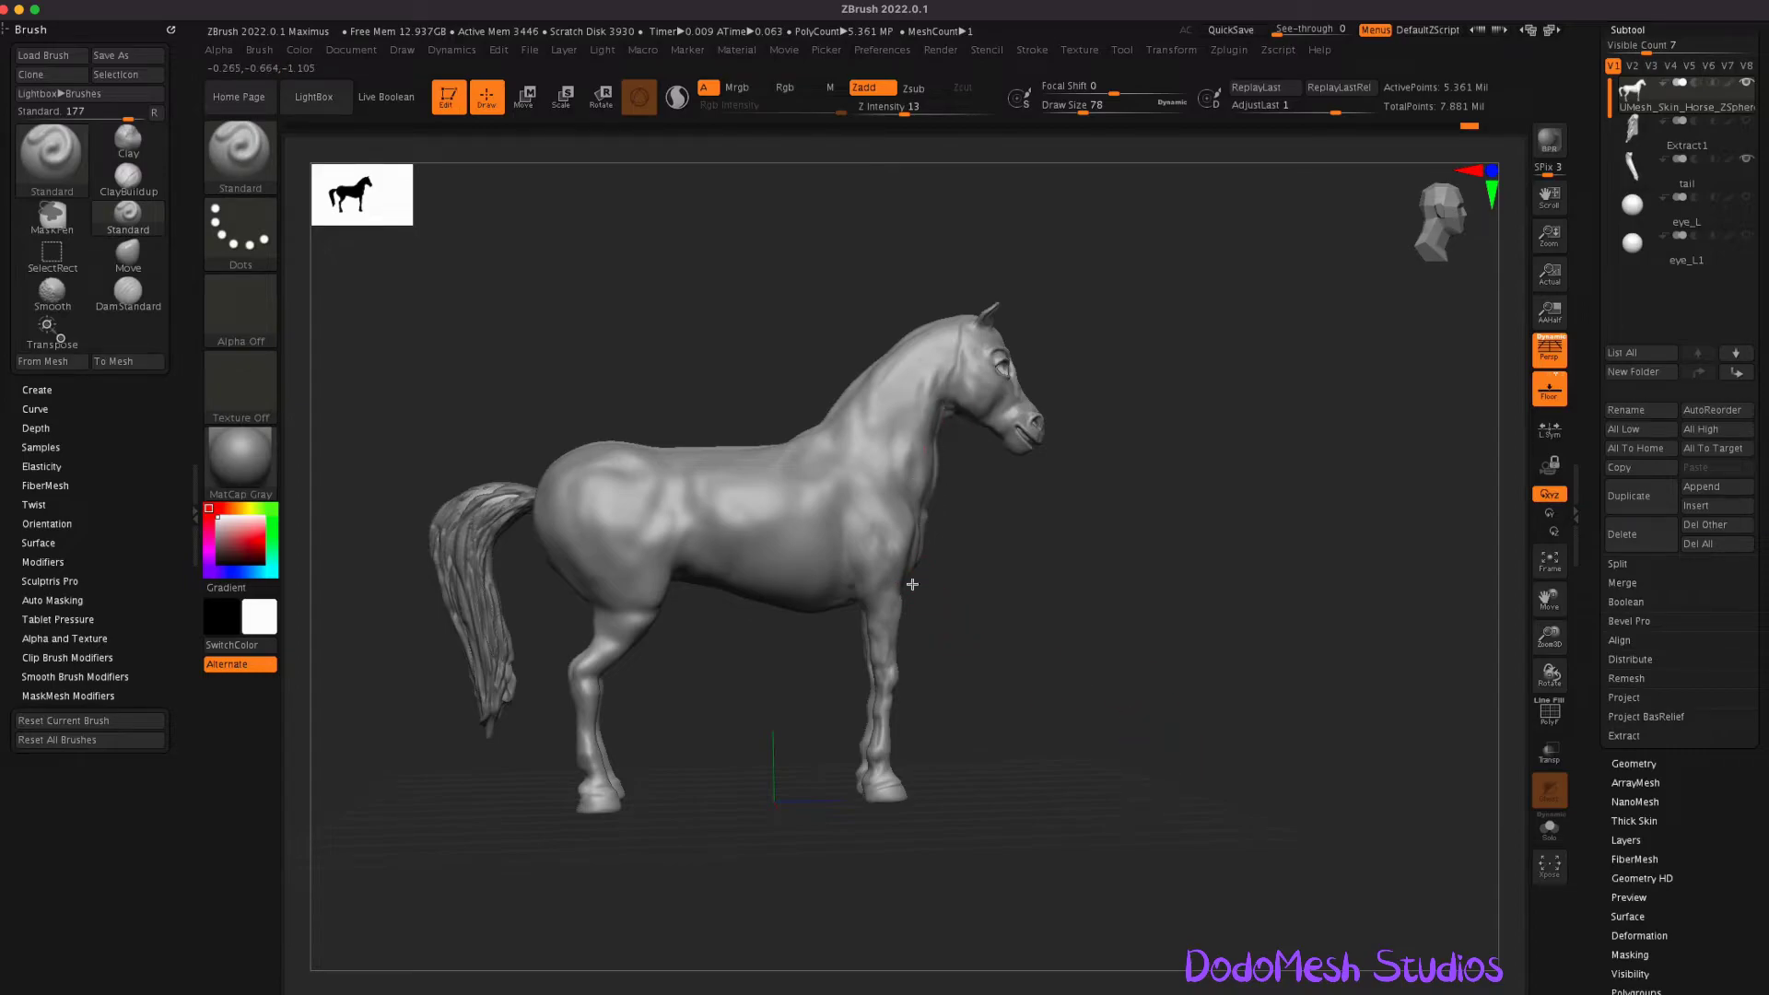
pyautogui.click(1634, 763)
pyautogui.hotkey('shift', 'd')
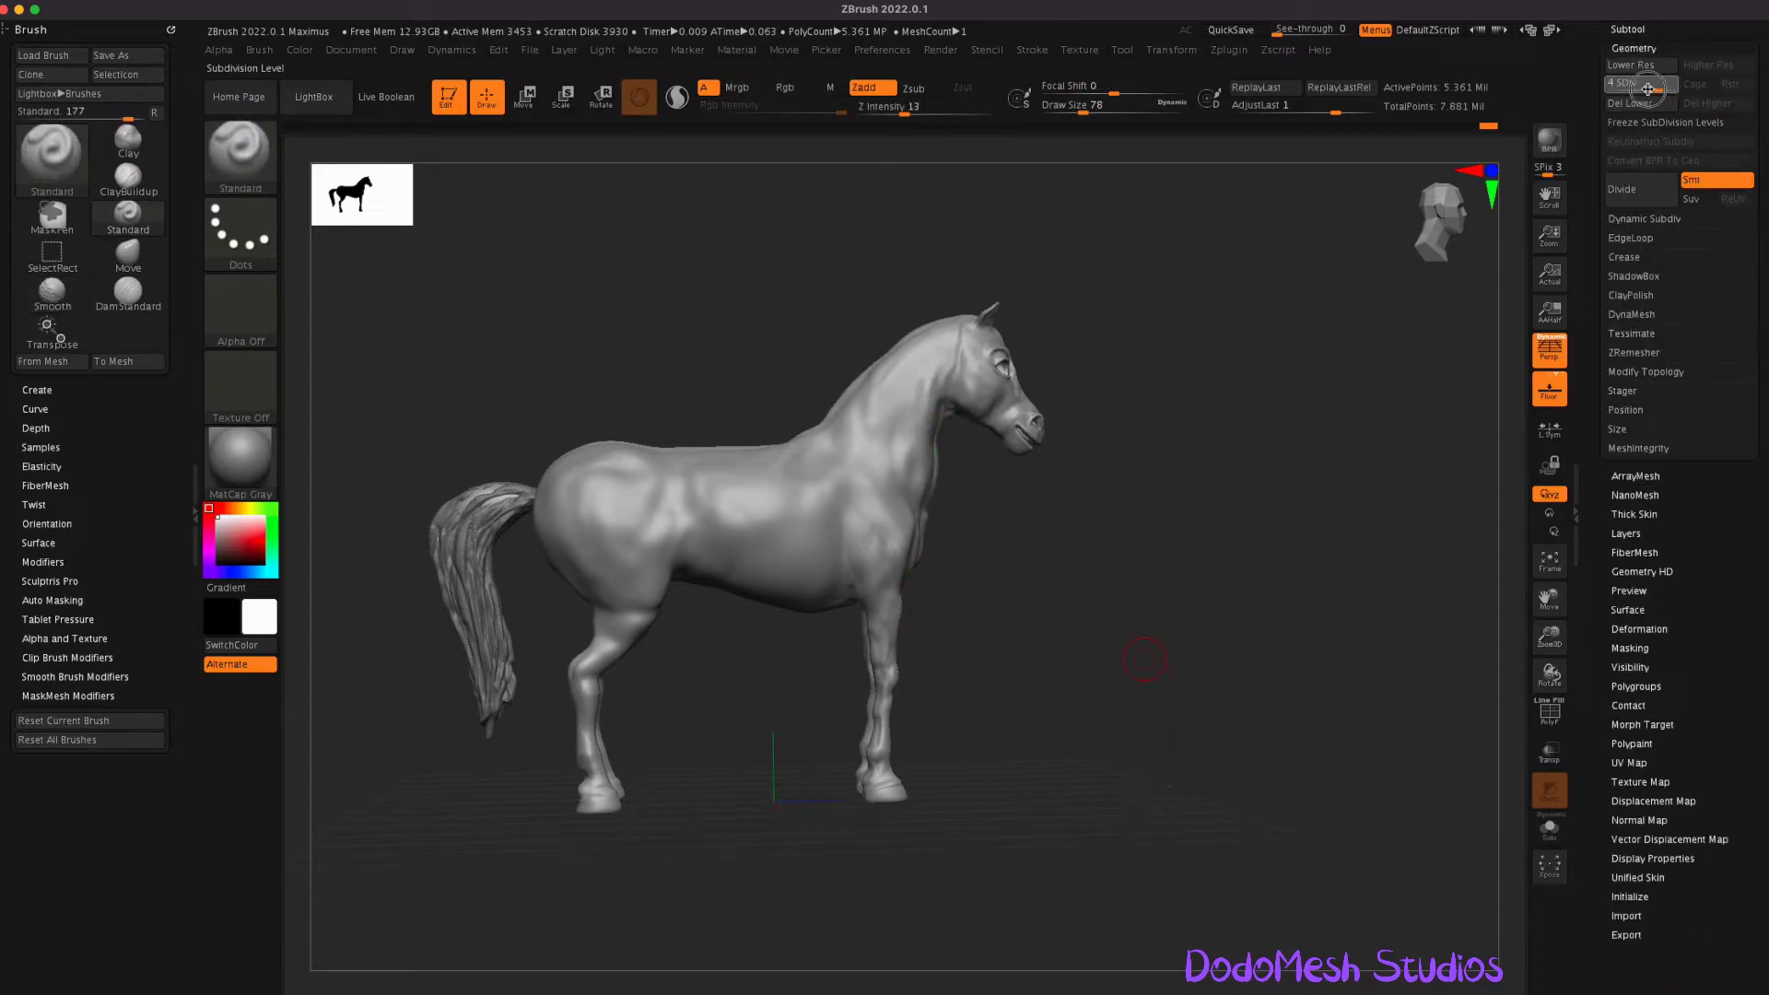
# - Lower the subdivision level, return to the Move brush, then raise the mesh to its highest level
pyautogui.hotkey('shift', 'd')
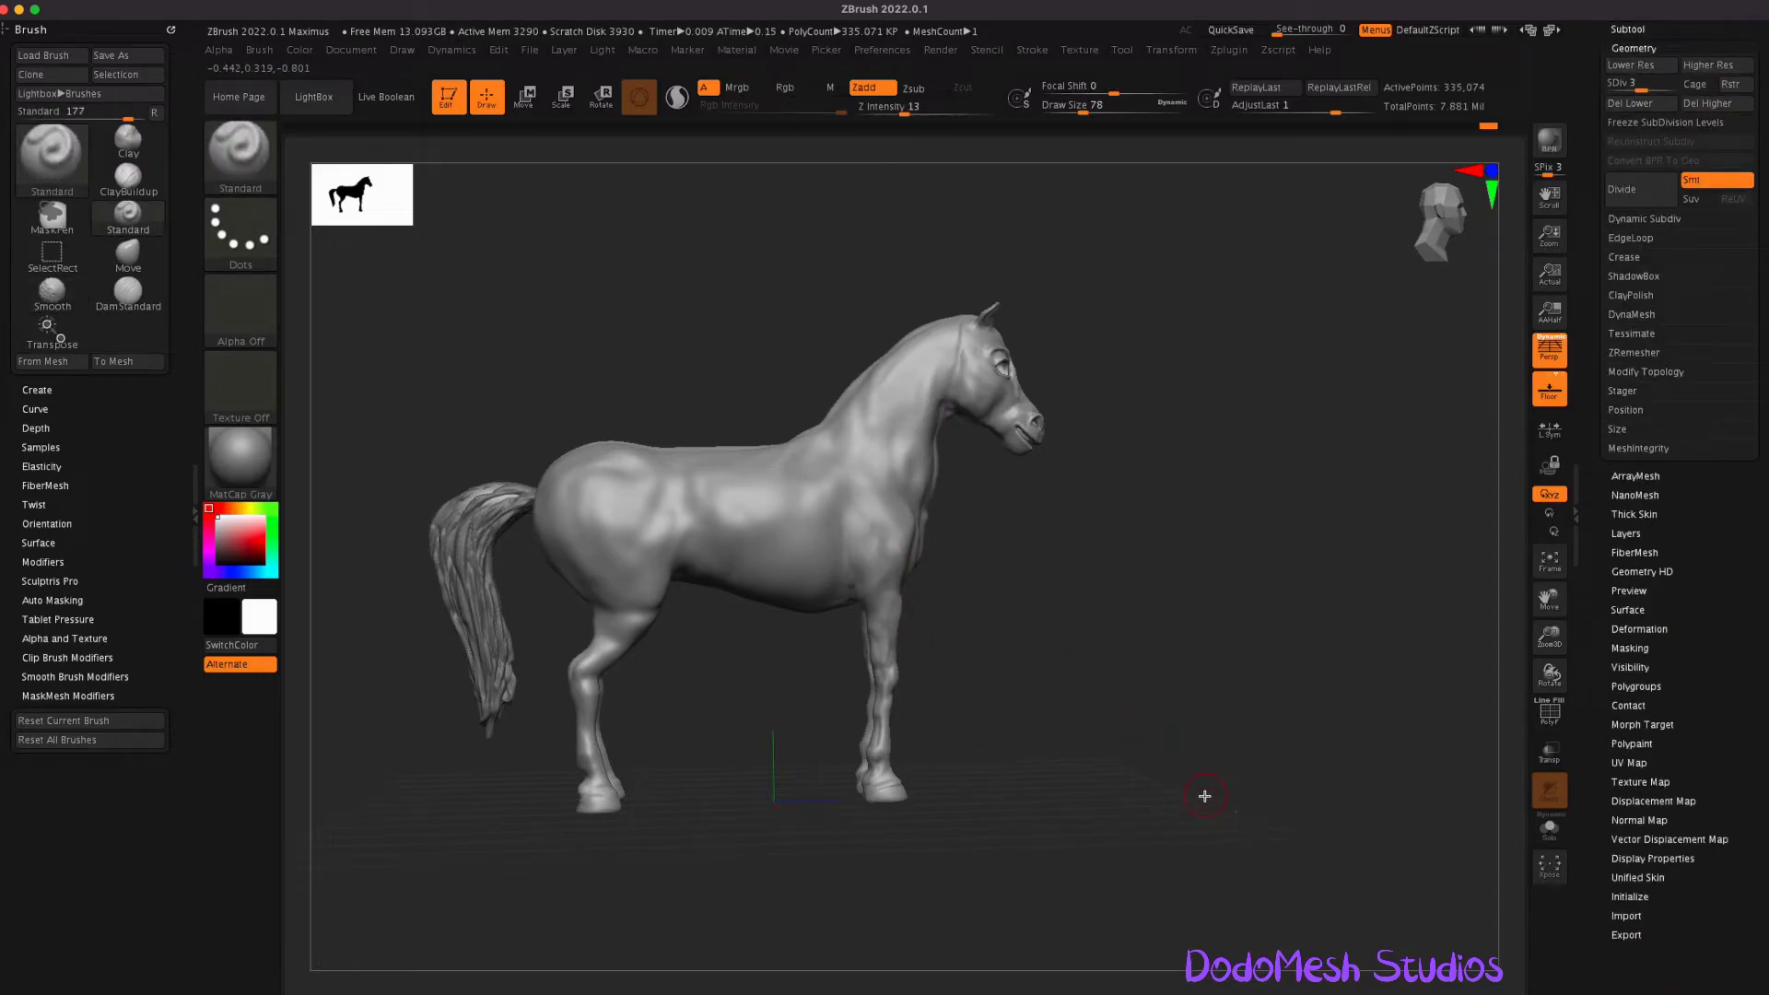
pyautogui.press('b')
pyautogui.press('m')
pyautogui.press('v')
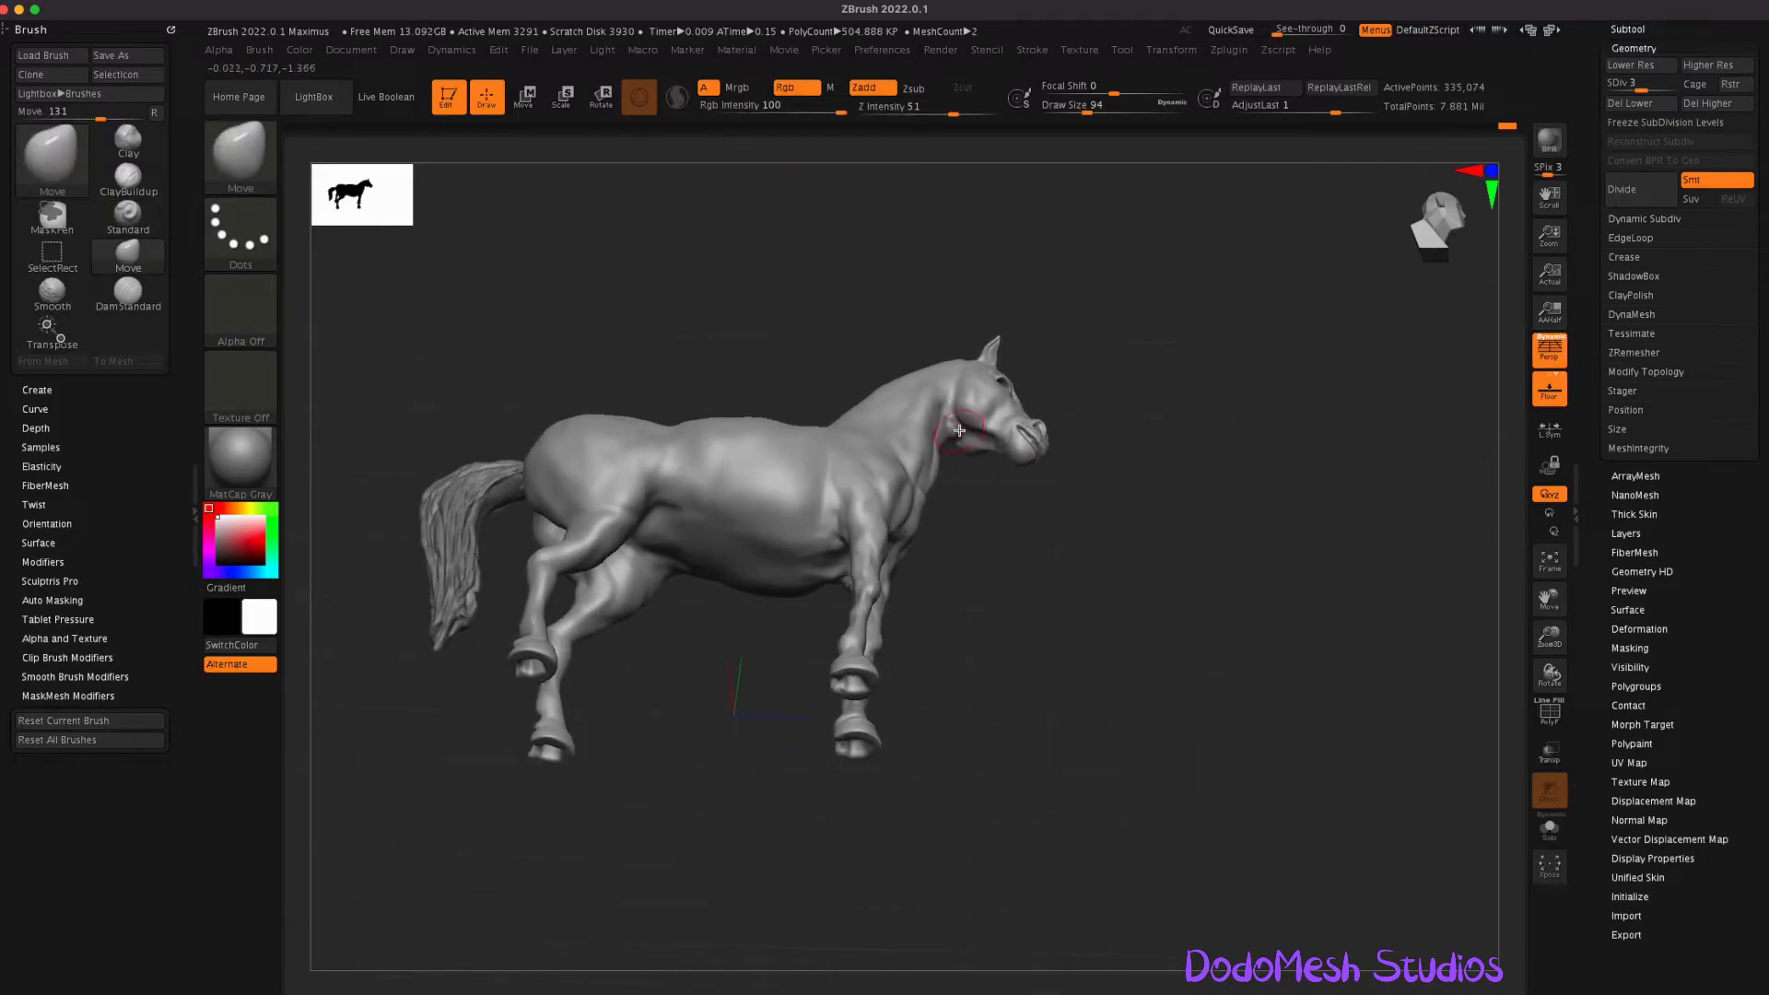
pyautogui.press('d')
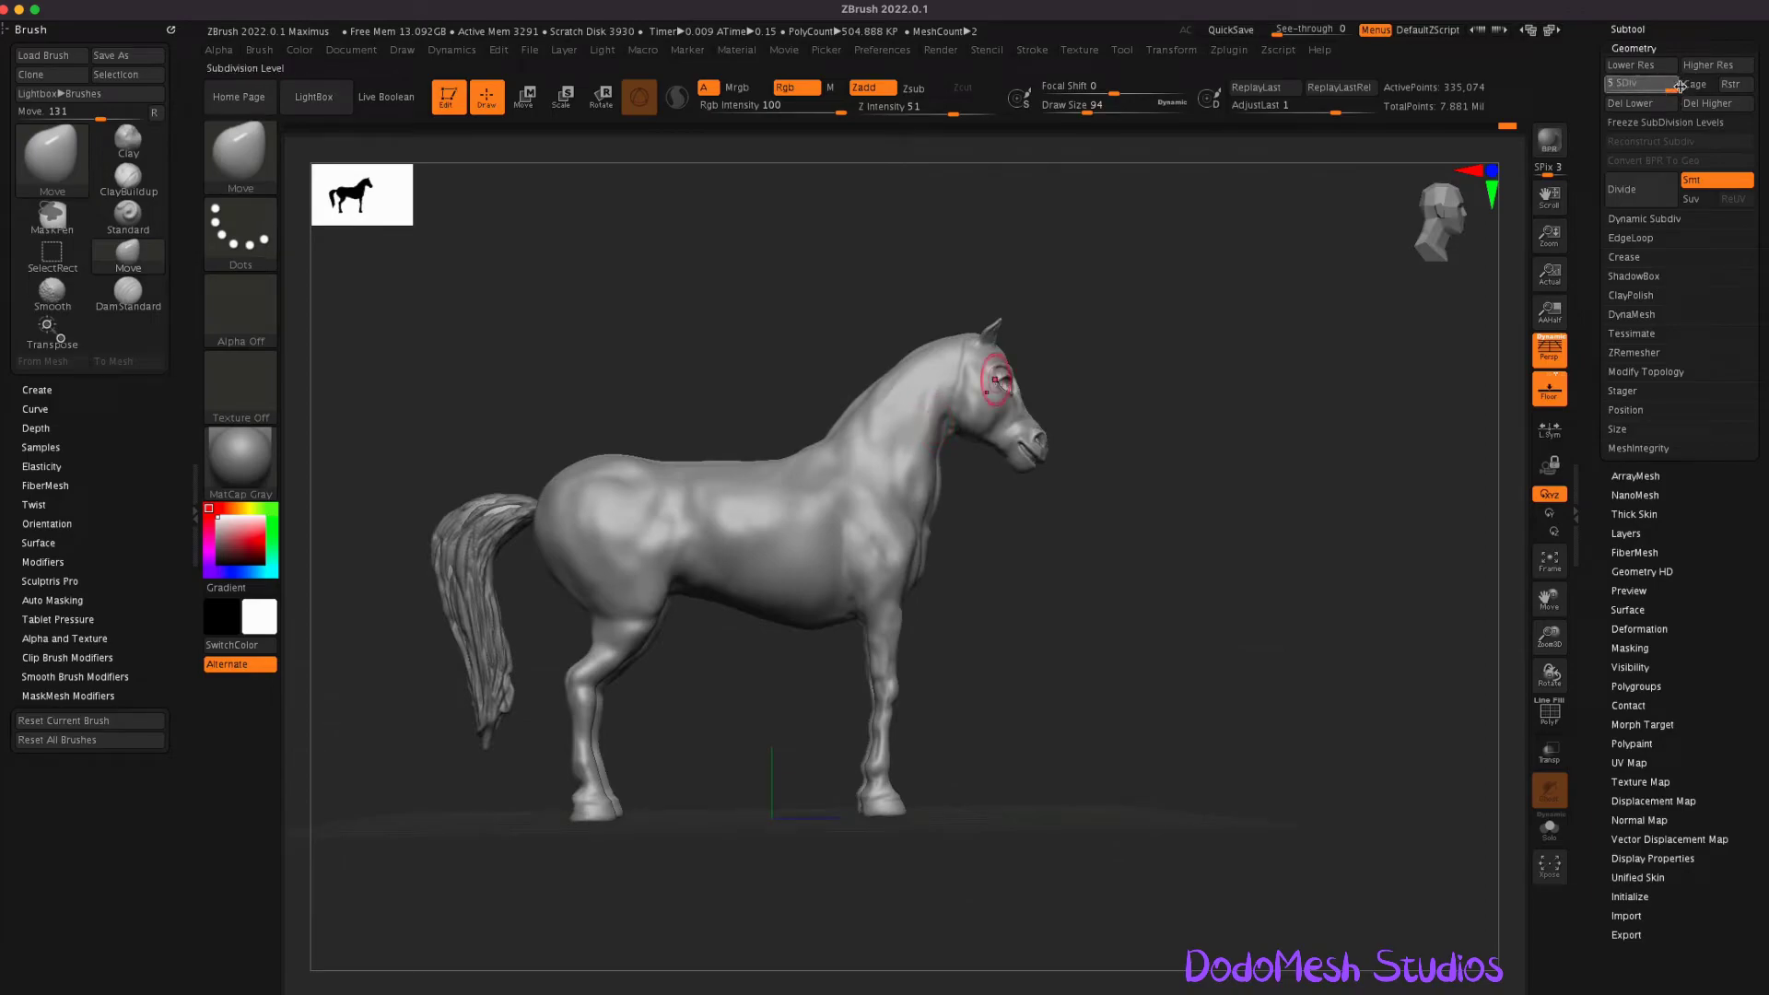
pyautogui.press('d')
# - Orbit the horse to view its other side, then turn it back to face right
pyautogui.moveTo(1086, 708)
pyautogui.mouseDown()
pyautogui.moveTo(1075, 723)
pyautogui.moveTo(995, 409)
pyautogui.mouseUp()
pyautogui.moveTo(1670, 85); pyautogui.dragTo(1630, 85)
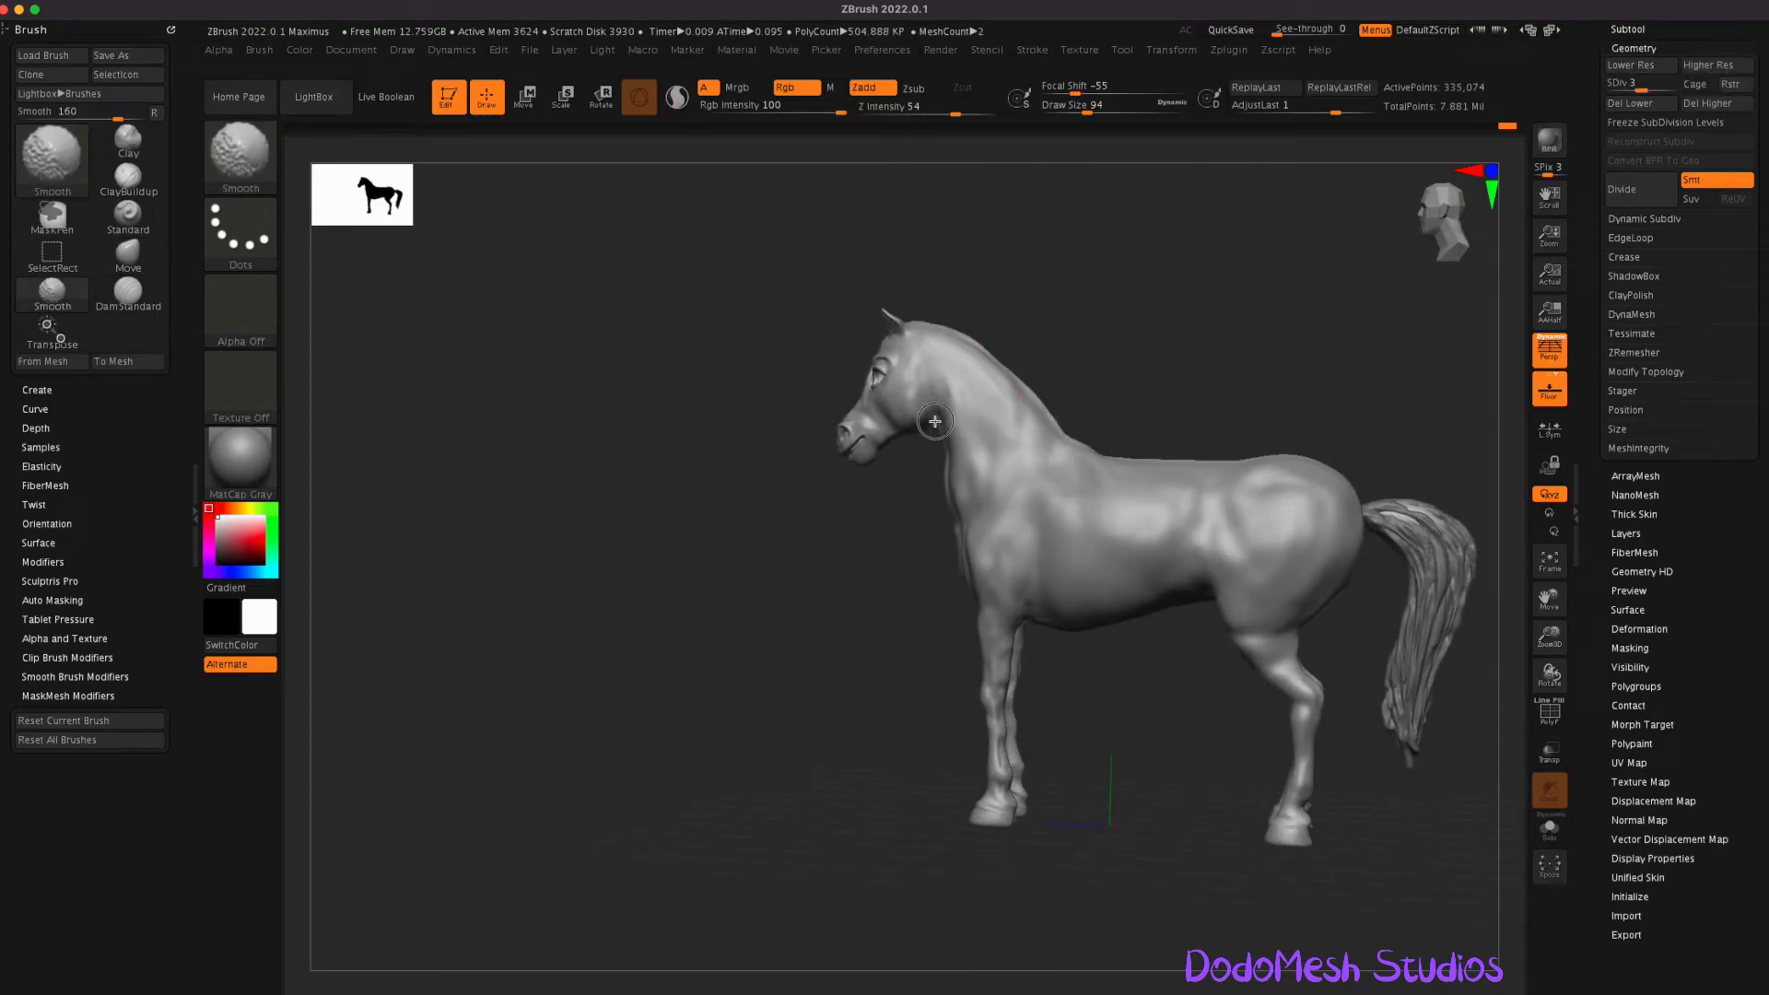
pyautogui.moveTo(1105, 664)
pyautogui.mouseDown()
pyautogui.moveTo(1337, 664)
pyautogui.moveTo(1111, 698)
pyautogui.mouseUp()
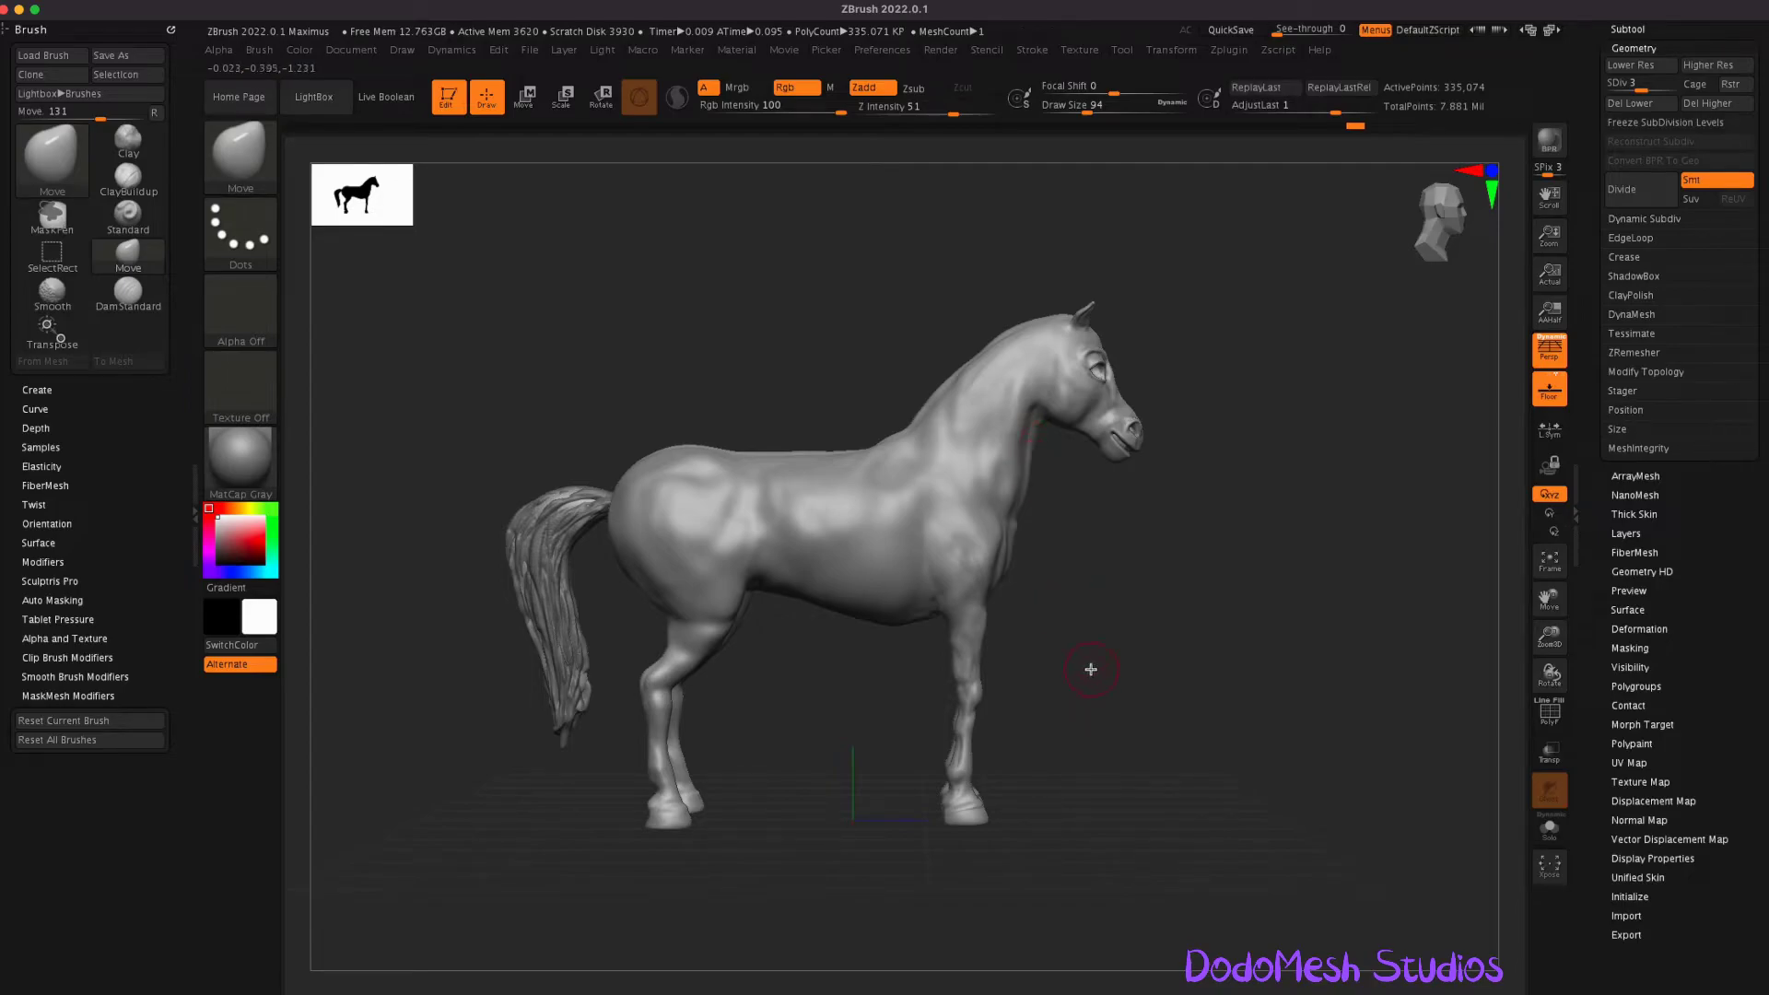
pyautogui.moveTo(1072, 452)
pyautogui.mouseDown()
pyautogui.moveTo(1208, 665)
pyautogui.moveTo(1264, 573)
pyautogui.moveTo(1220, 581)
pyautogui.moveTo(1291, 466)
pyautogui.mouseUp()
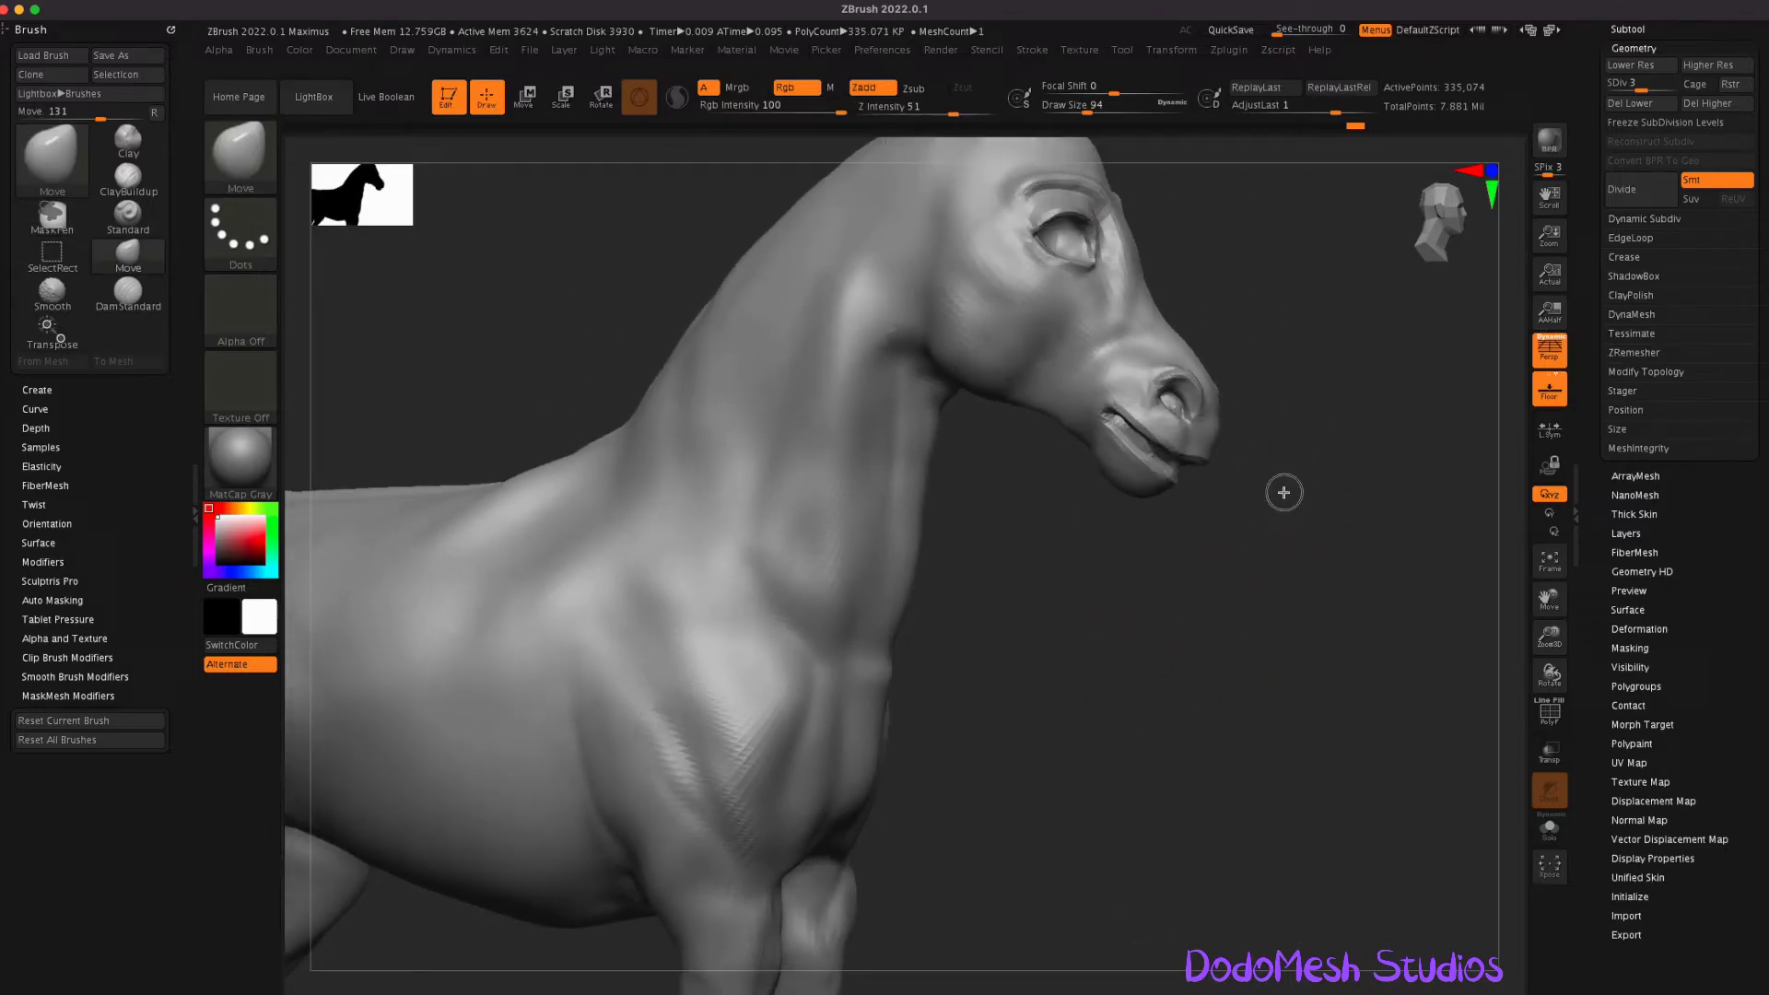
# - Select DamStandard, raise to the highest subdivision level and turn the view toward the ear
pyautogui.press('b')
pyautogui.press('d')
pyautogui.press('s')
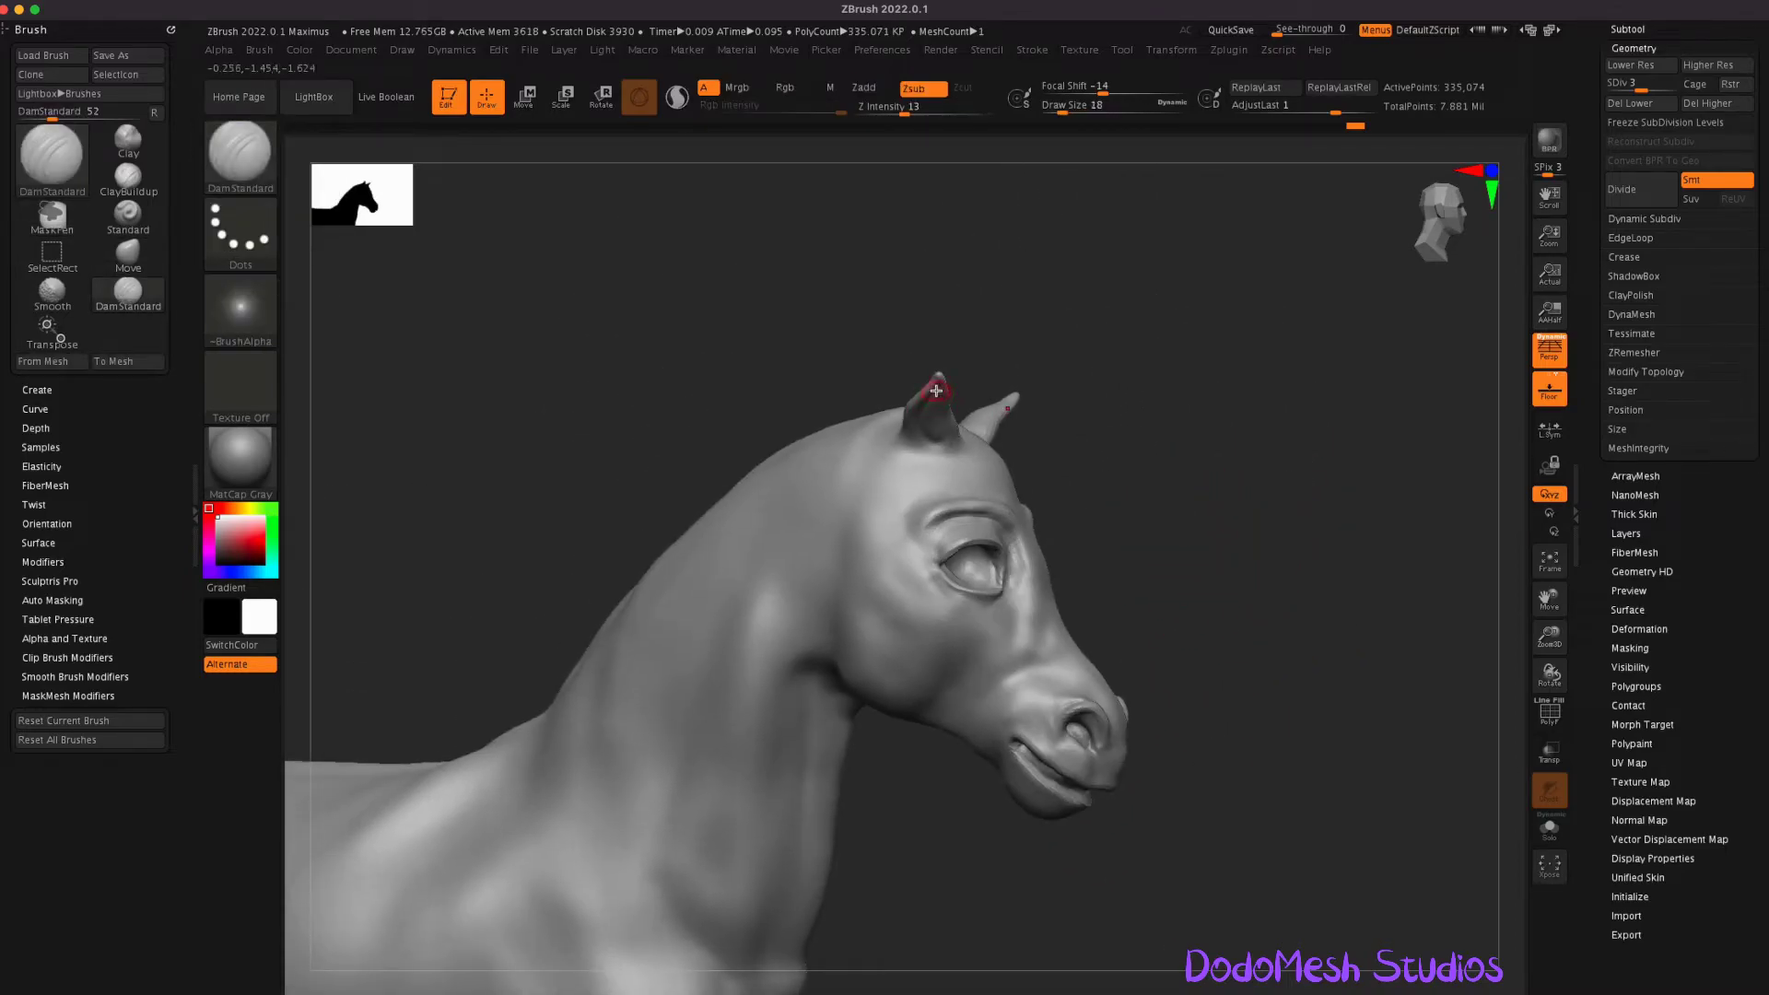
pyautogui.press('d')
pyautogui.press('d')
pyautogui.moveTo(1032, 359)
pyautogui.mouseDown()
pyautogui.moveTo(1163, 314)
pyautogui.moveTo(936, 387)
pyautogui.mouseUp()
pyautogui.moveTo(936, 399); pyautogui.dragTo(1323, 640, button='right')
# - With a larger Move brush in front view, pull both ear tips up and outward, then undo it
pyautogui.press('b')
pyautogui.press('m')
pyautogui.press('v')
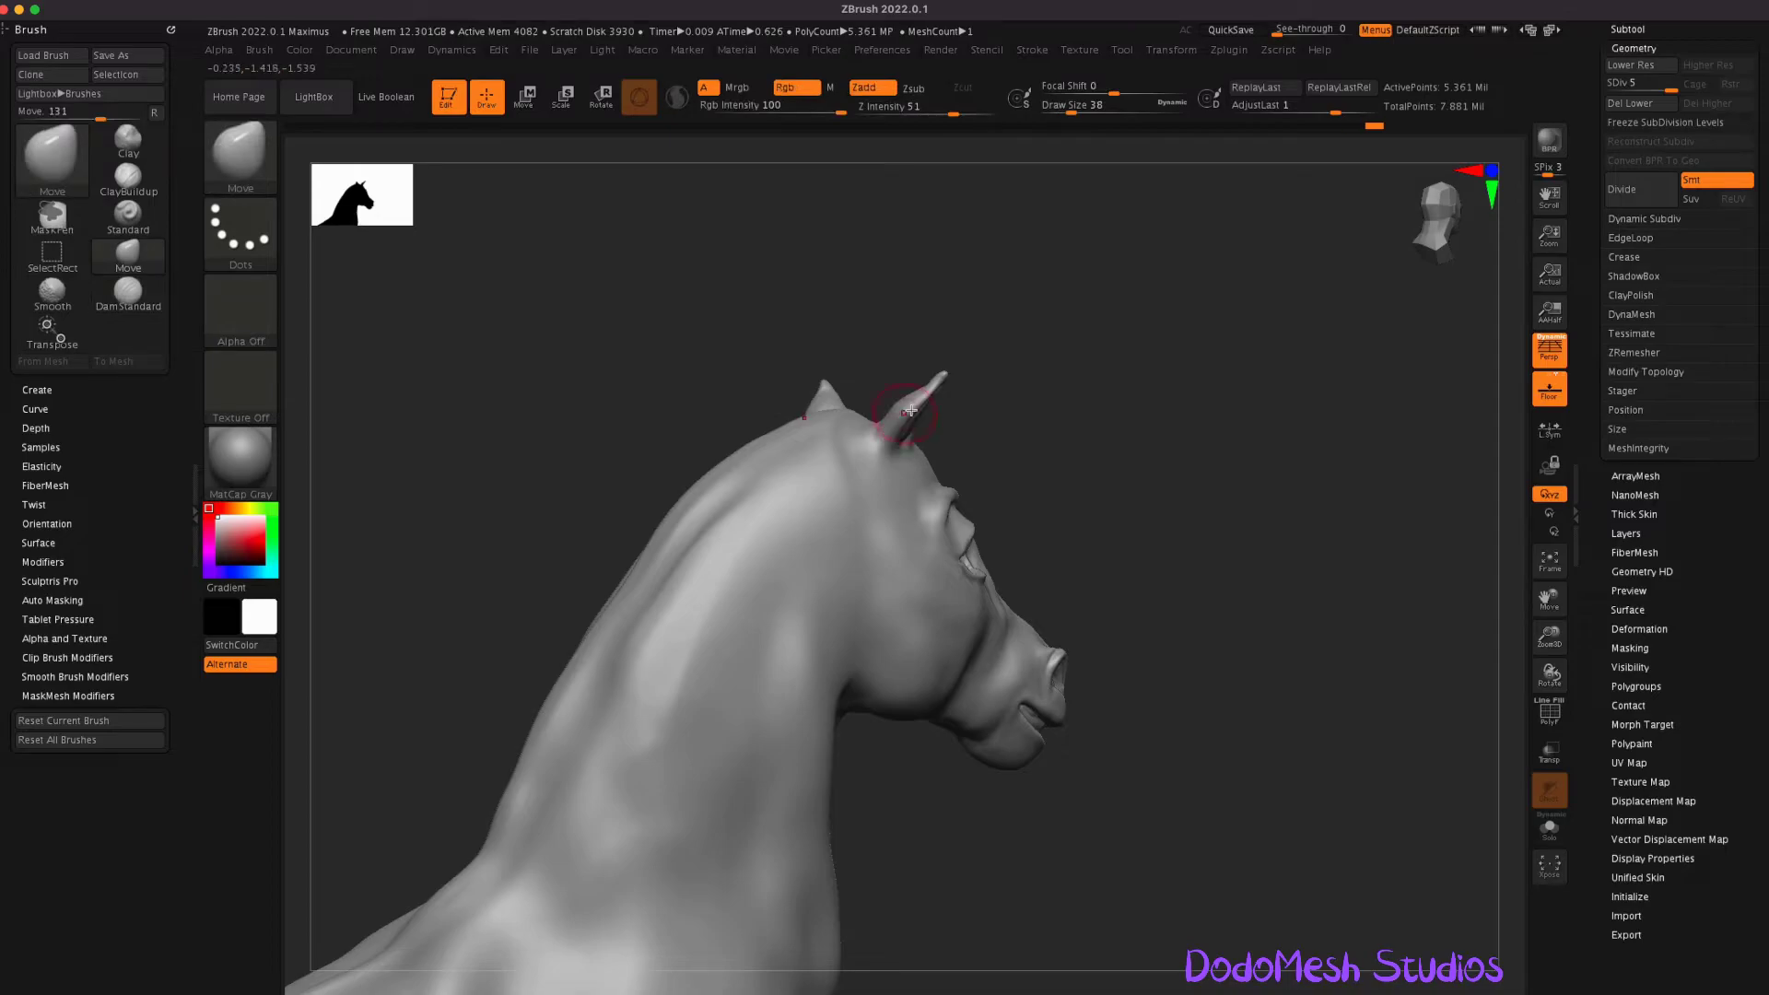
pyautogui.press('f')
pyautogui.moveTo(987, 657)
pyautogui.mouseDown(button='right')
pyautogui.moveTo(1106, 770)
pyautogui.moveTo(1242, 509)
pyautogui.mouseUp(button='right')
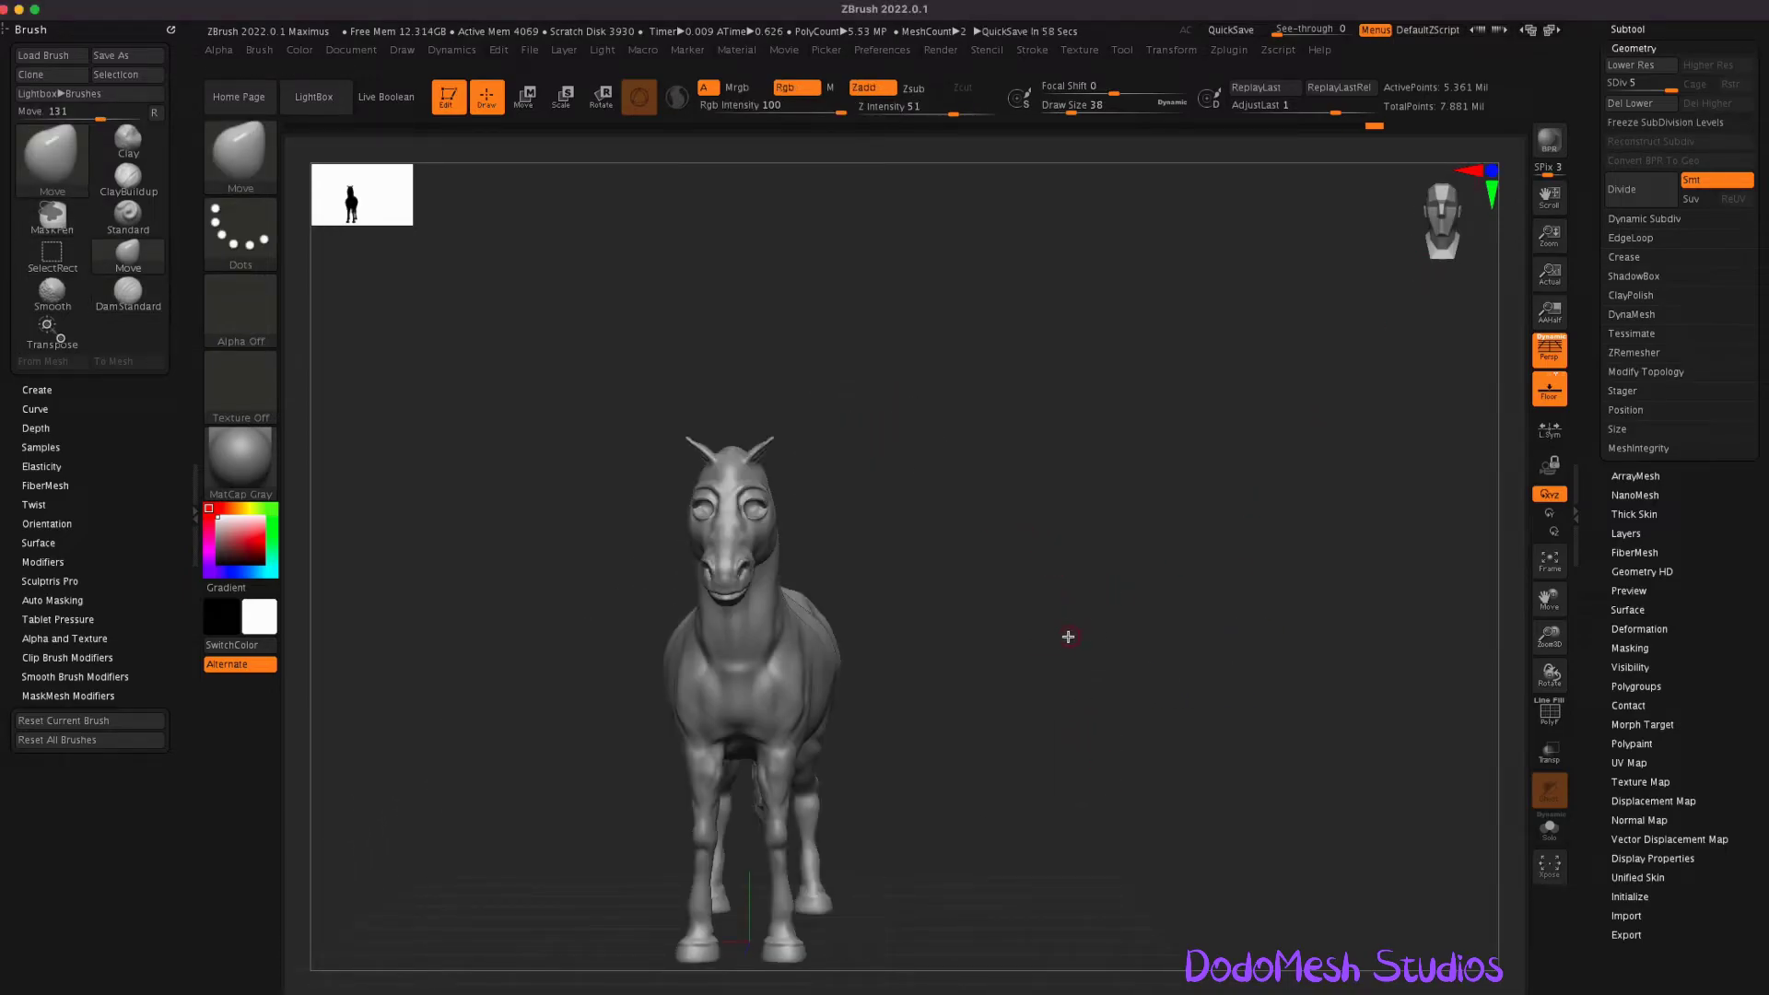
pyautogui.moveTo(1105, 660); pyautogui.dragTo(1256, 624, button='right')
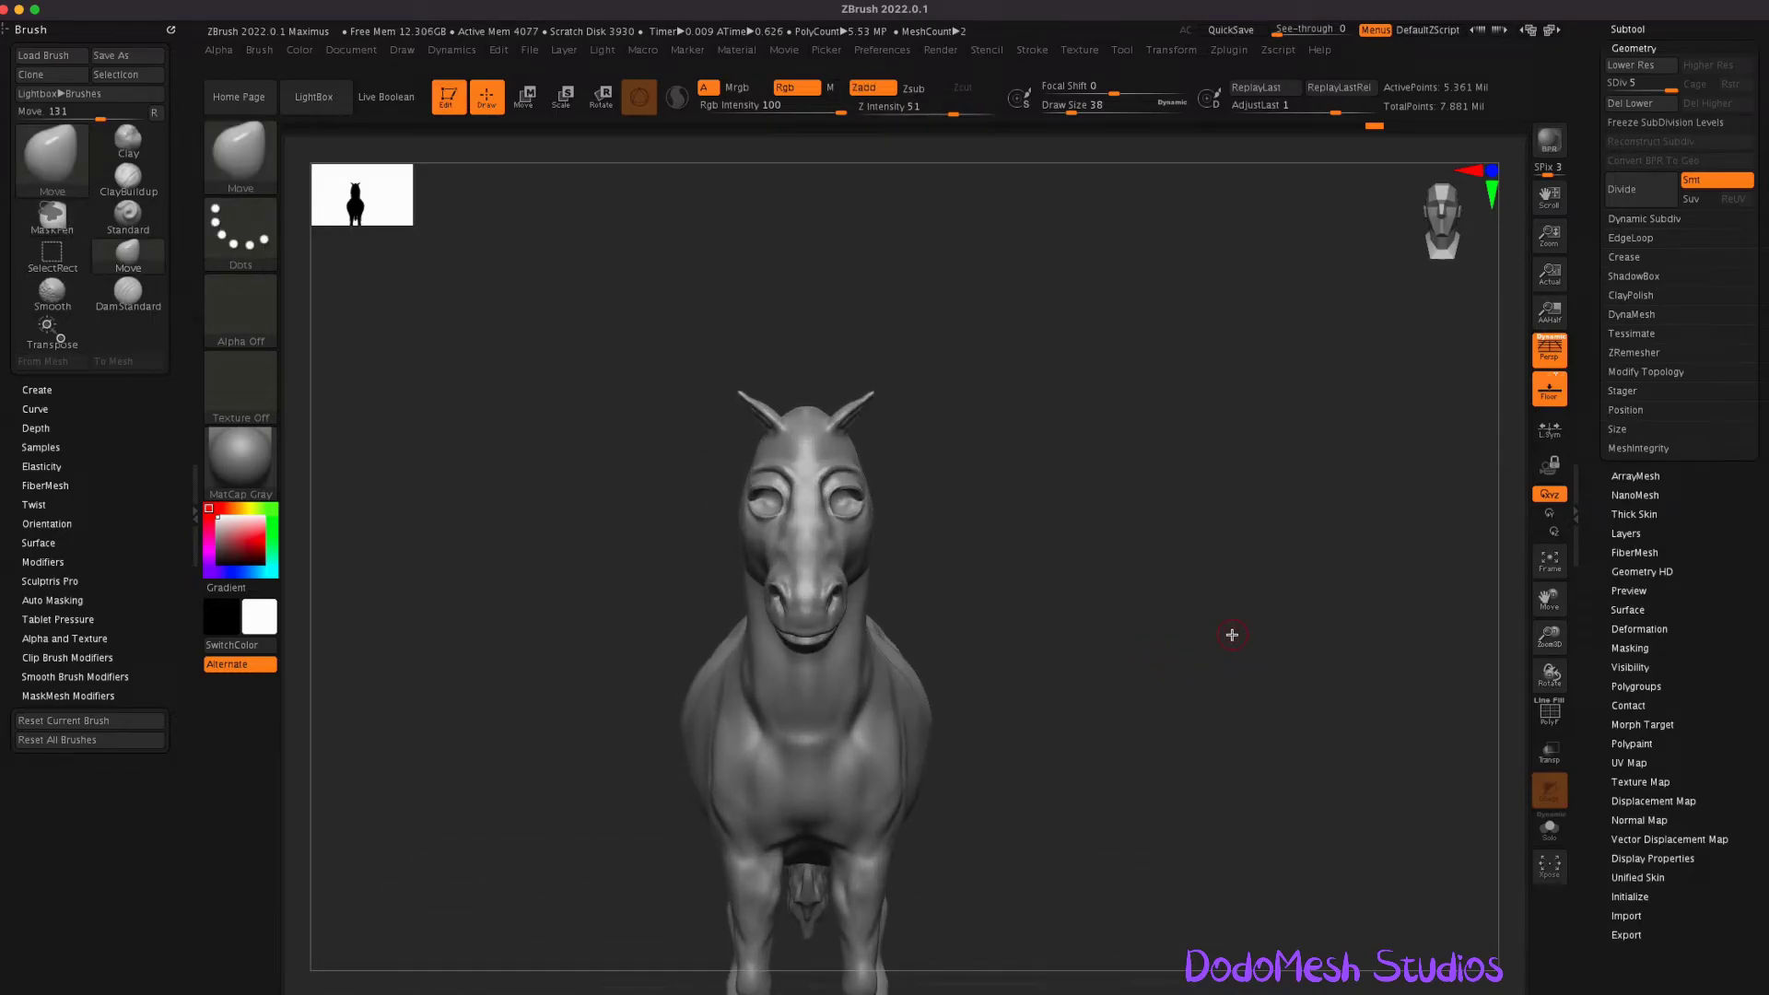
pyautogui.press(']')
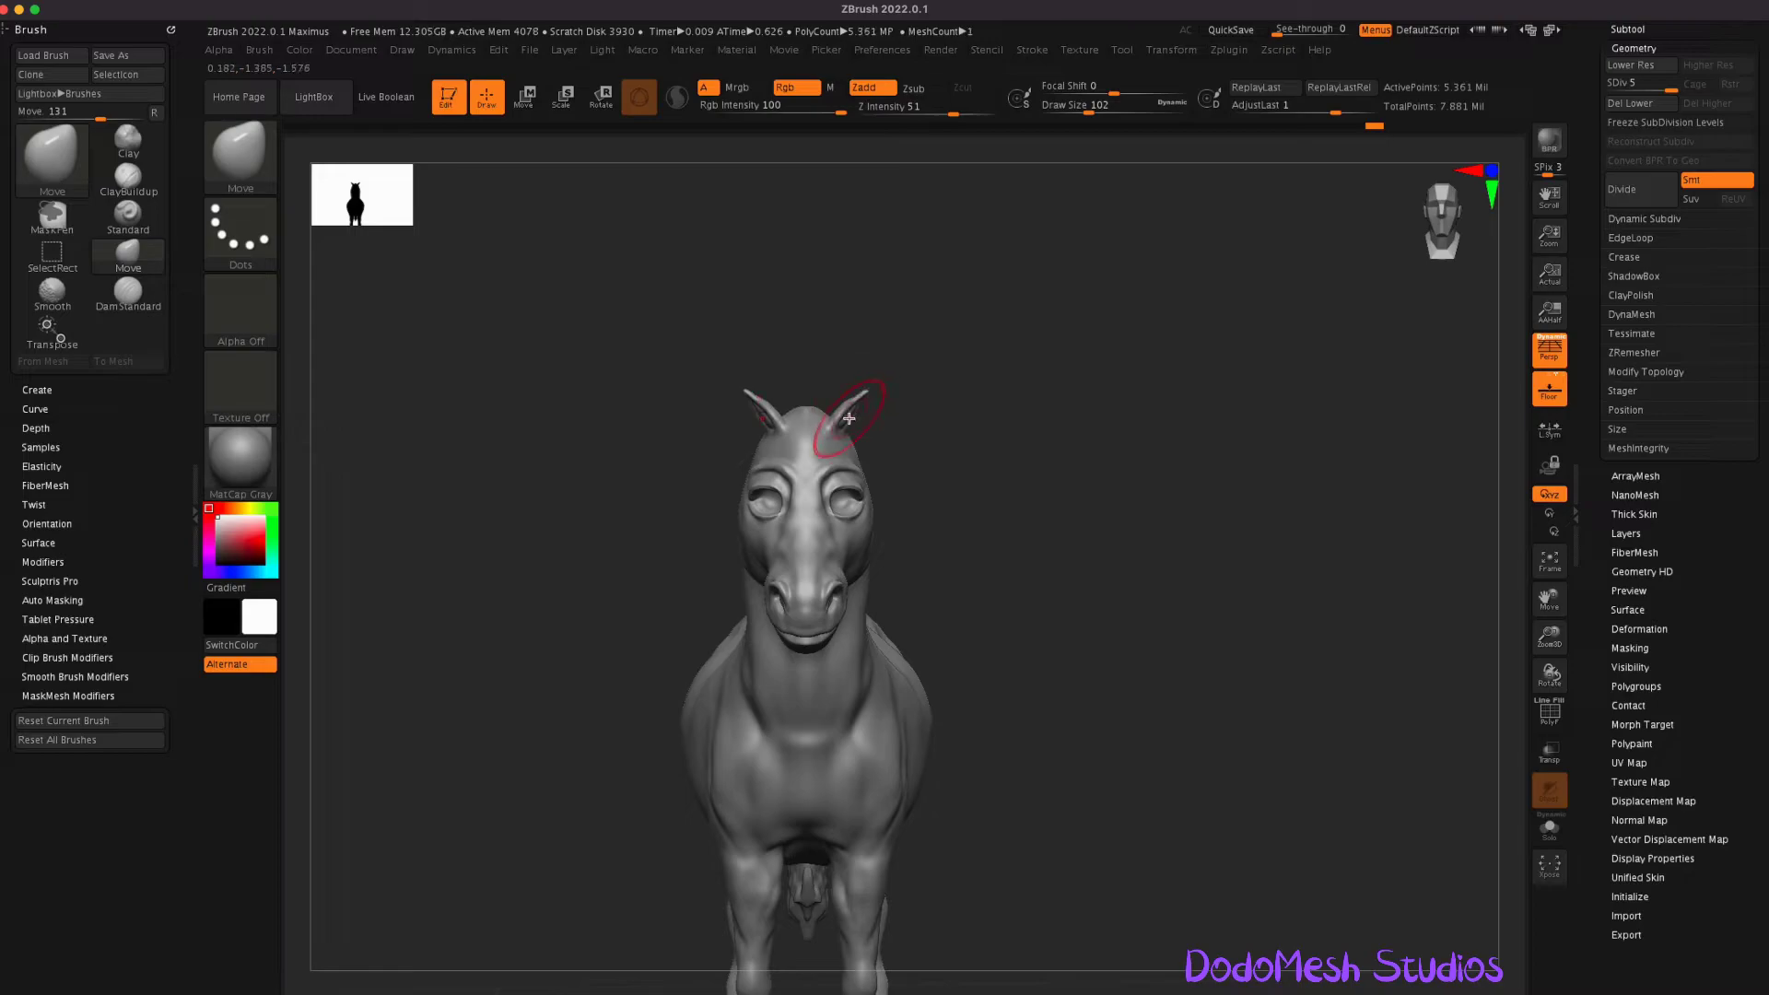
pyautogui.moveTo(863, 394); pyautogui.dragTo(868, 388)
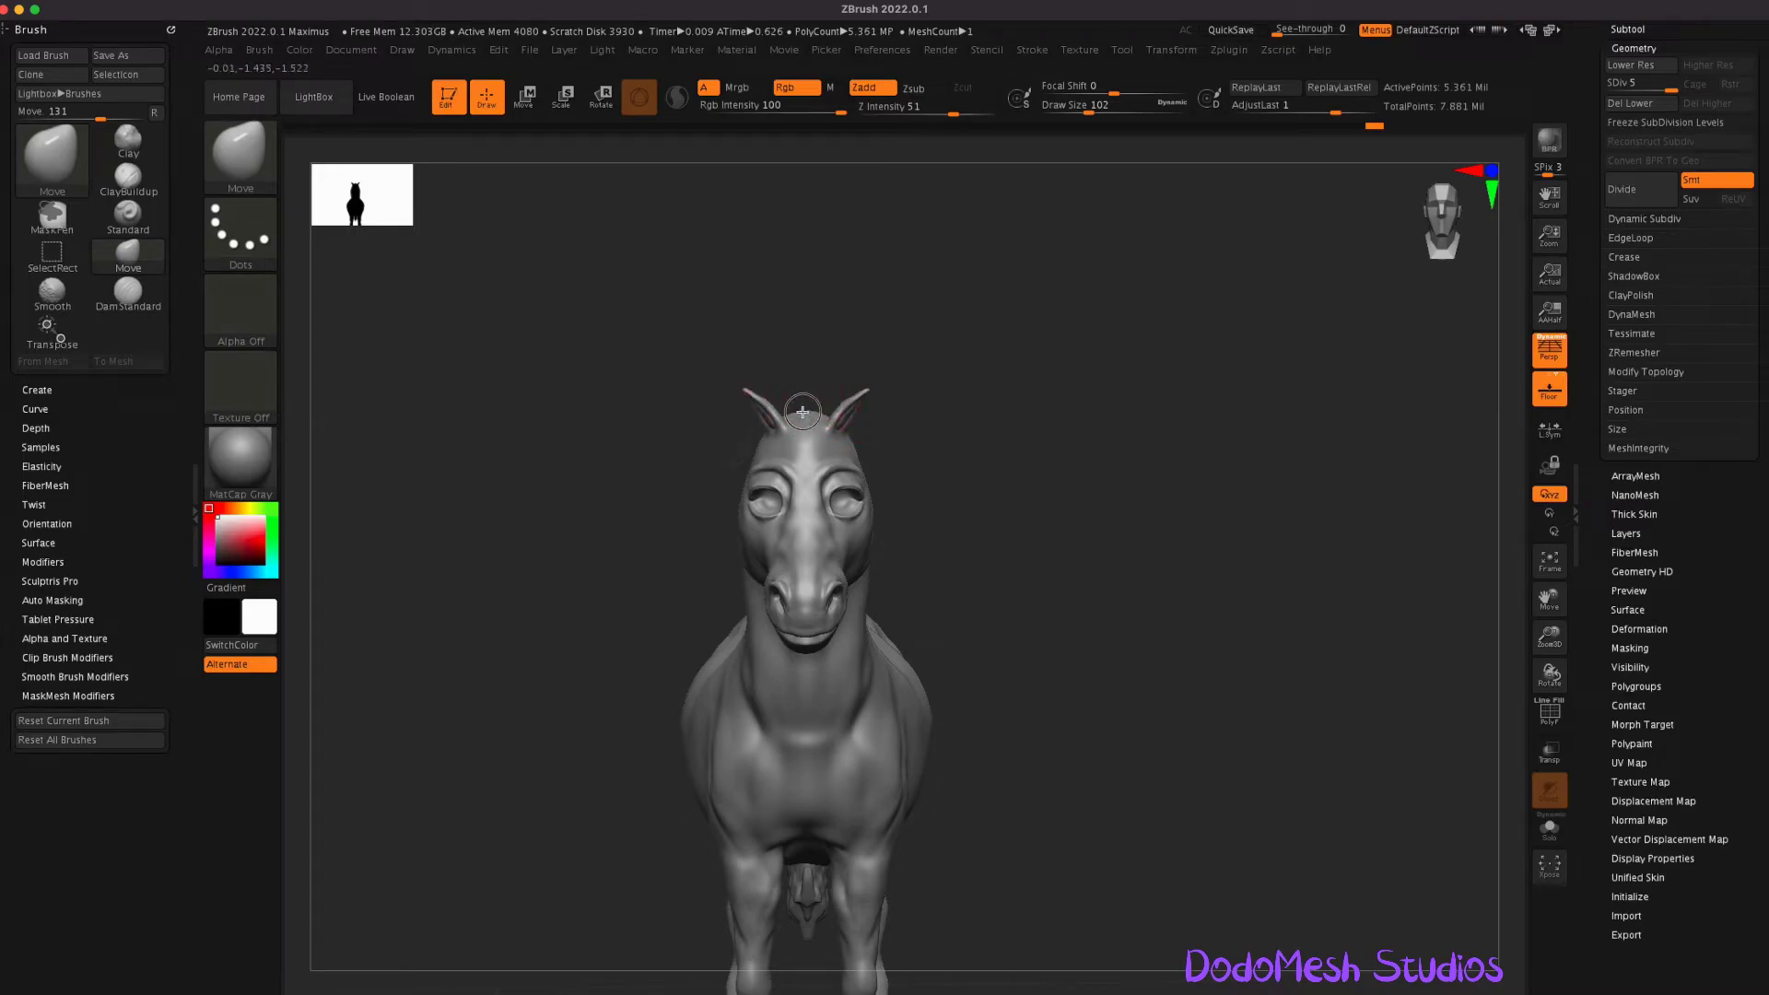
pyautogui.moveTo(963, 531); pyautogui.dragTo(984, 684)
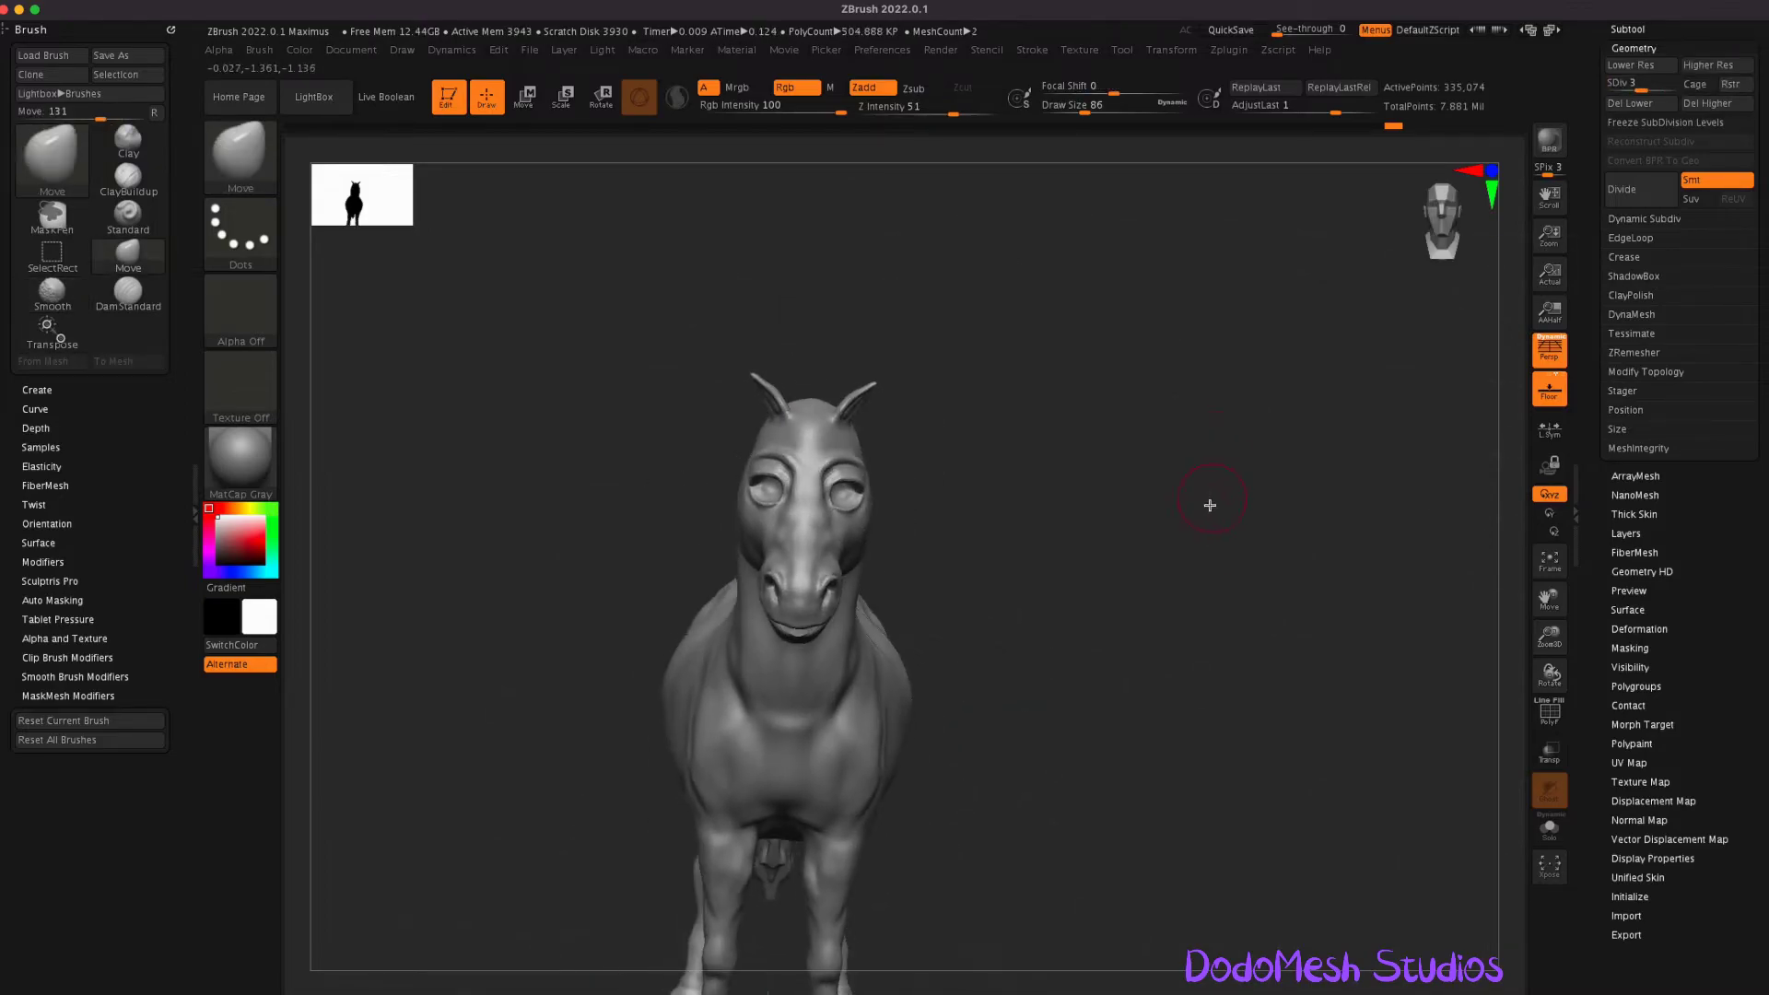
pyautogui.hotkey('ctrl', 'z')
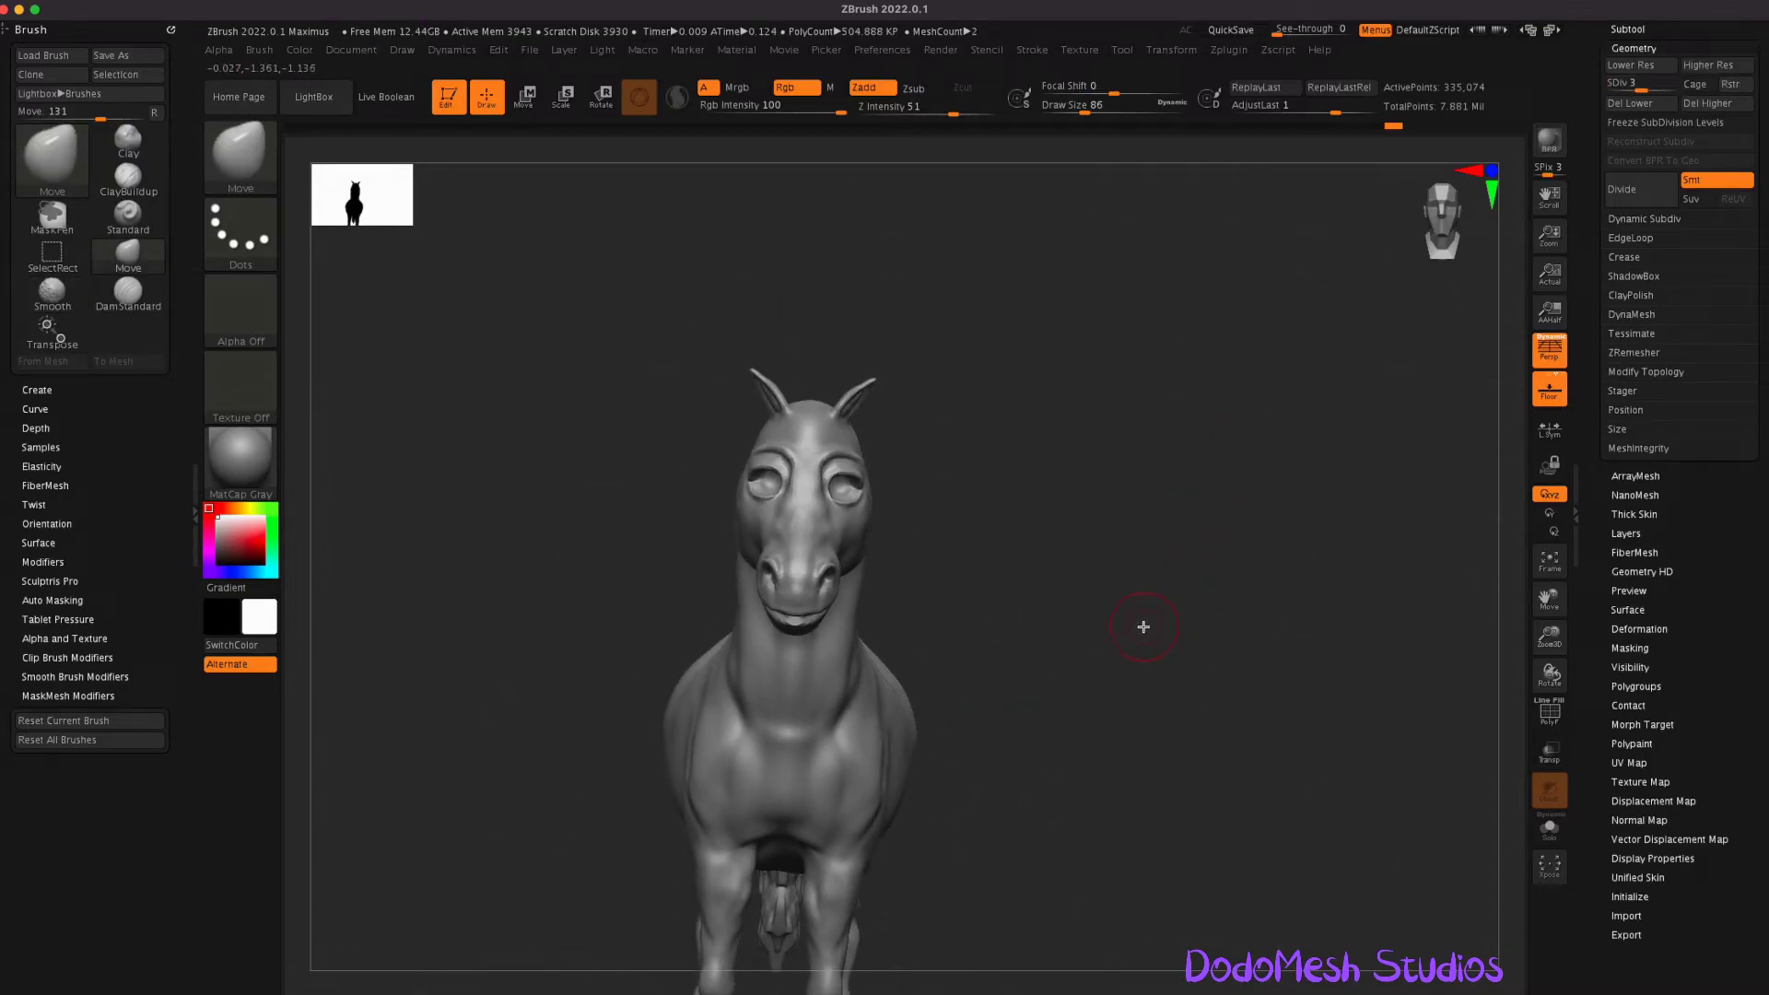
pyautogui.hotkey('ctrl', 'z')
# - With ClayBuildup at subdivision level 5, build up the brow above the eye and smooth it
pyautogui.press('b')
pyautogui.press('c')
pyautogui.press('b')
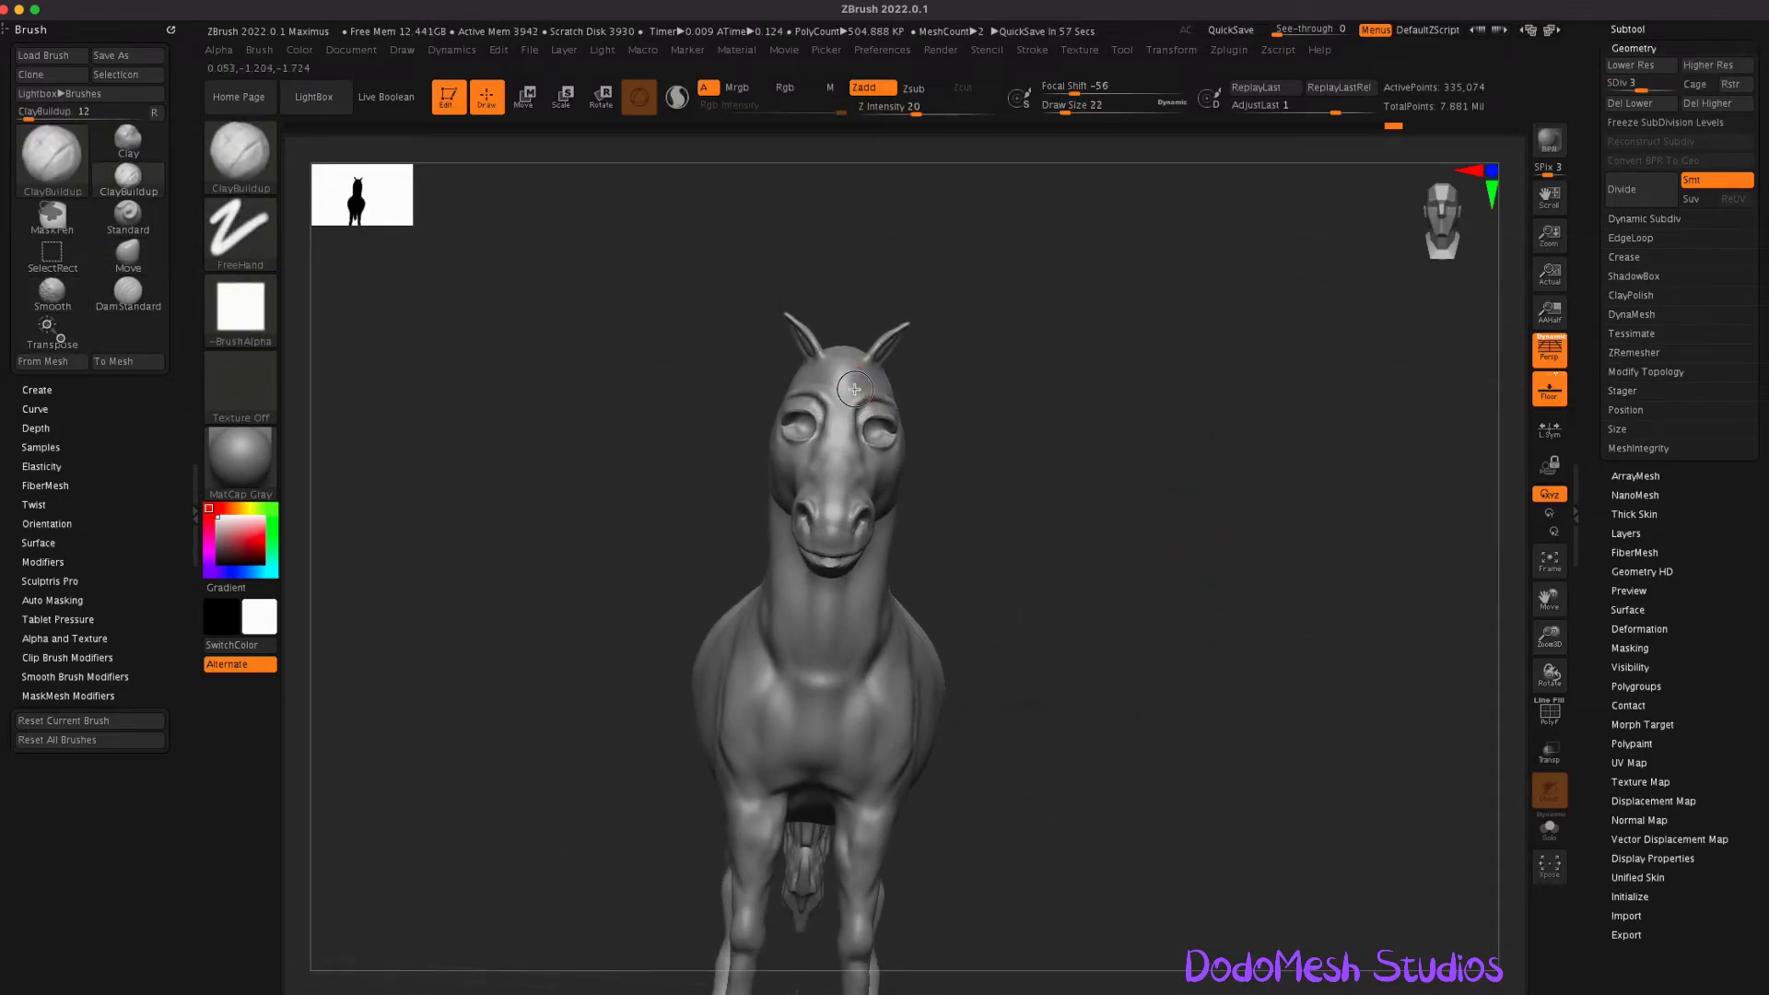
pyautogui.moveTo(1078, 683)
pyautogui.mouseDown()
pyautogui.moveTo(1059, 640)
pyautogui.moveTo(1351, 599)
pyautogui.moveTo(1331, 590)
pyautogui.mouseUp()
pyautogui.press('d')
pyautogui.press('d')
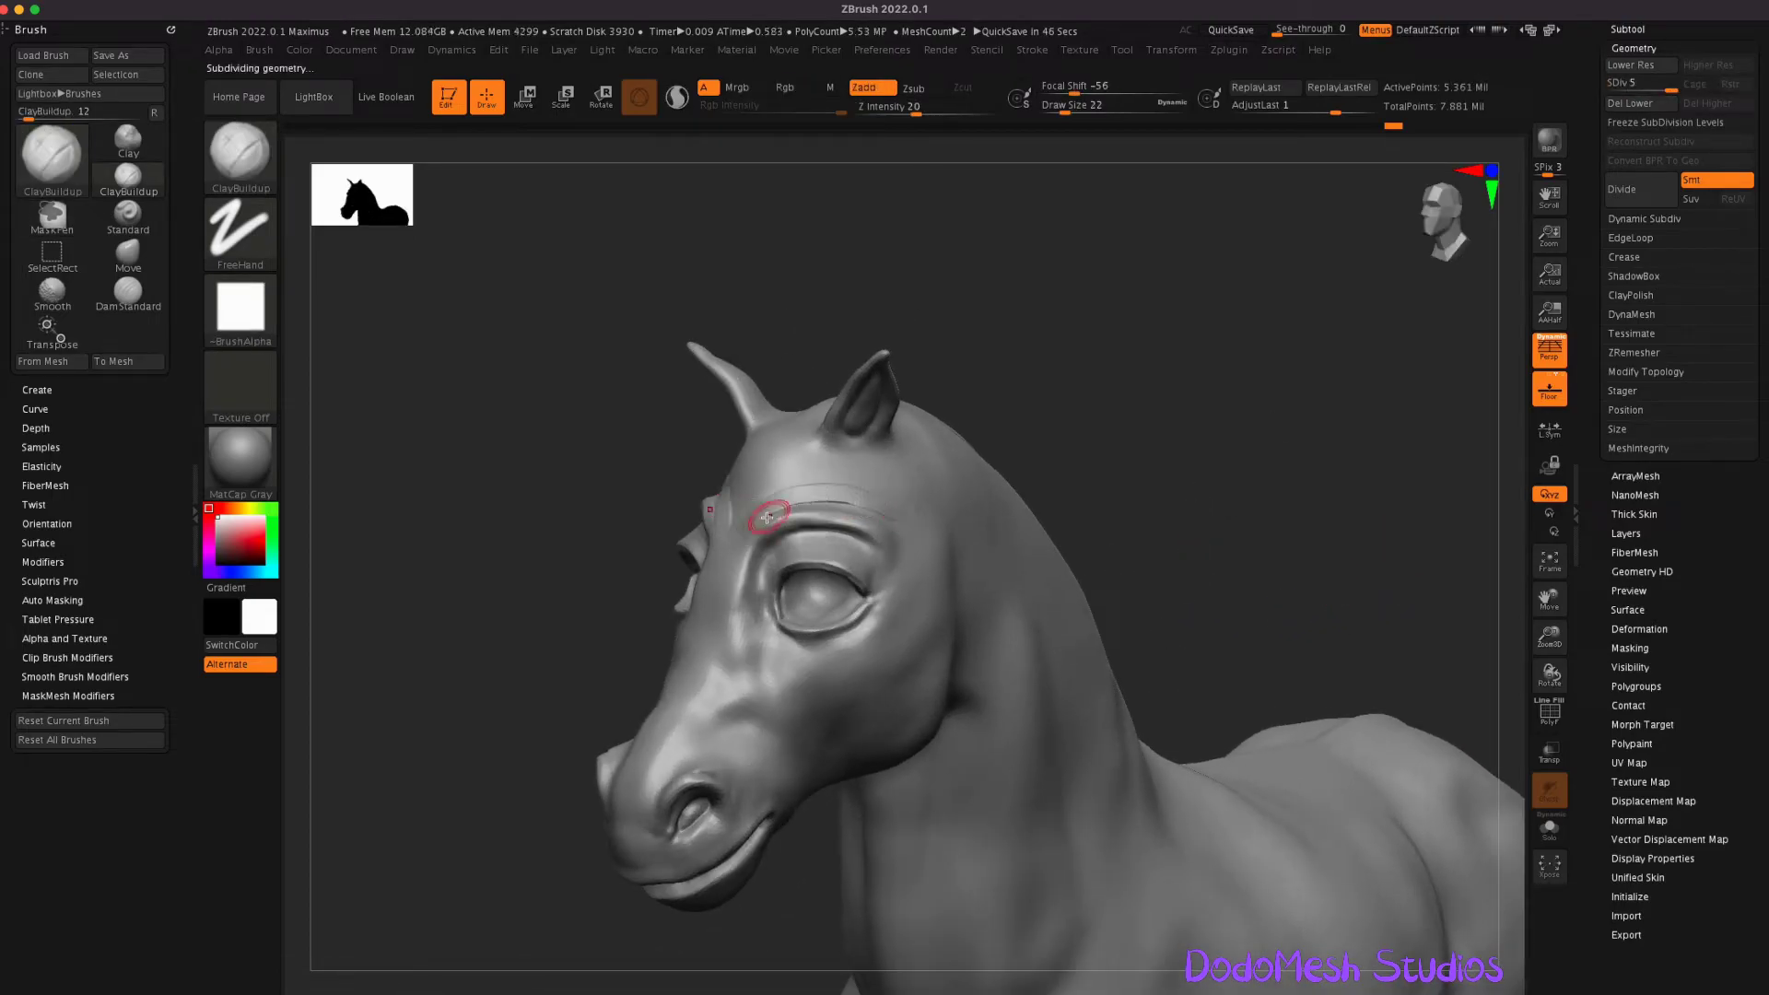
pyautogui.press('shift')
pyautogui.moveTo(1088, 377)
pyautogui.keyDown('shift'); pyautogui.mouseDown()
pyautogui.moveTo(1114, 703)
pyautogui.moveTo(750, 513)
pyautogui.moveTo(1216, 411)
pyautogui.moveTo(1209, 683)
pyautogui.mouseUp(); pyautogui.keyUp('shift')
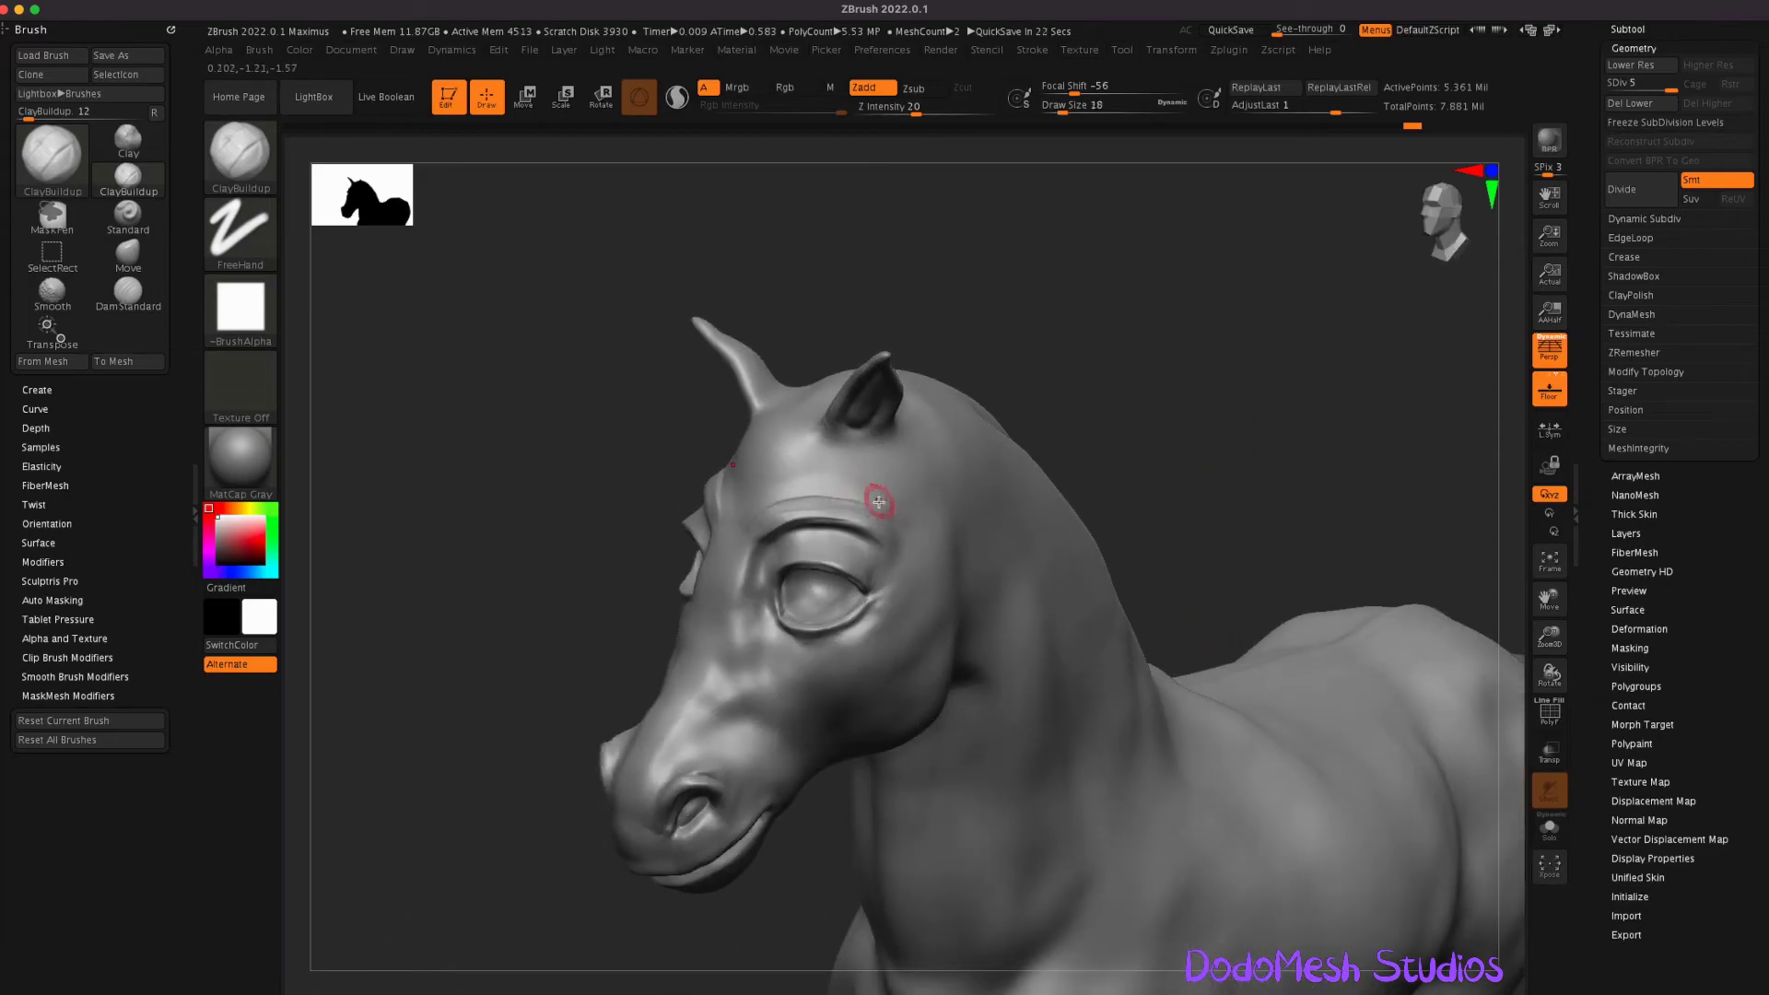
pyautogui.press('shift')
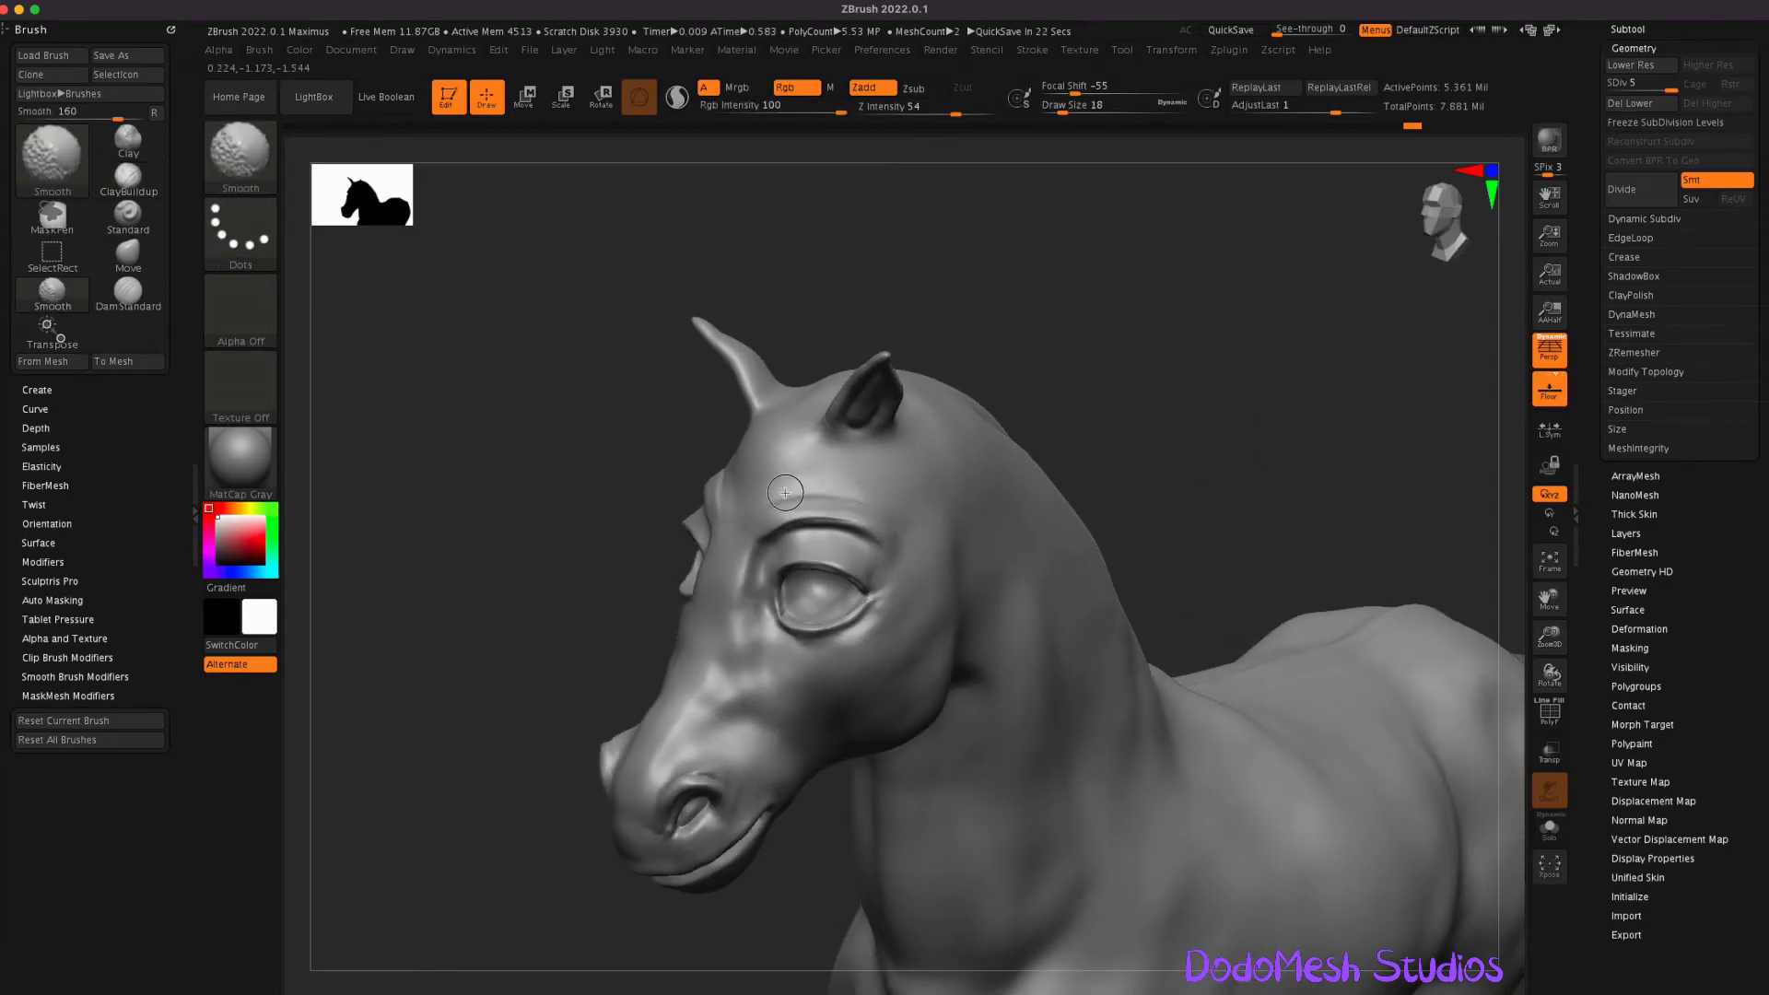
pyautogui.moveTo(1185, 316)
pyautogui.mouseDown()
pyautogui.moveTo(1078, 632)
pyautogui.moveTo(1299, 636)
pyautogui.moveTo(1173, 651)
pyautogui.moveTo(1213, 671)
pyautogui.mouseUp()
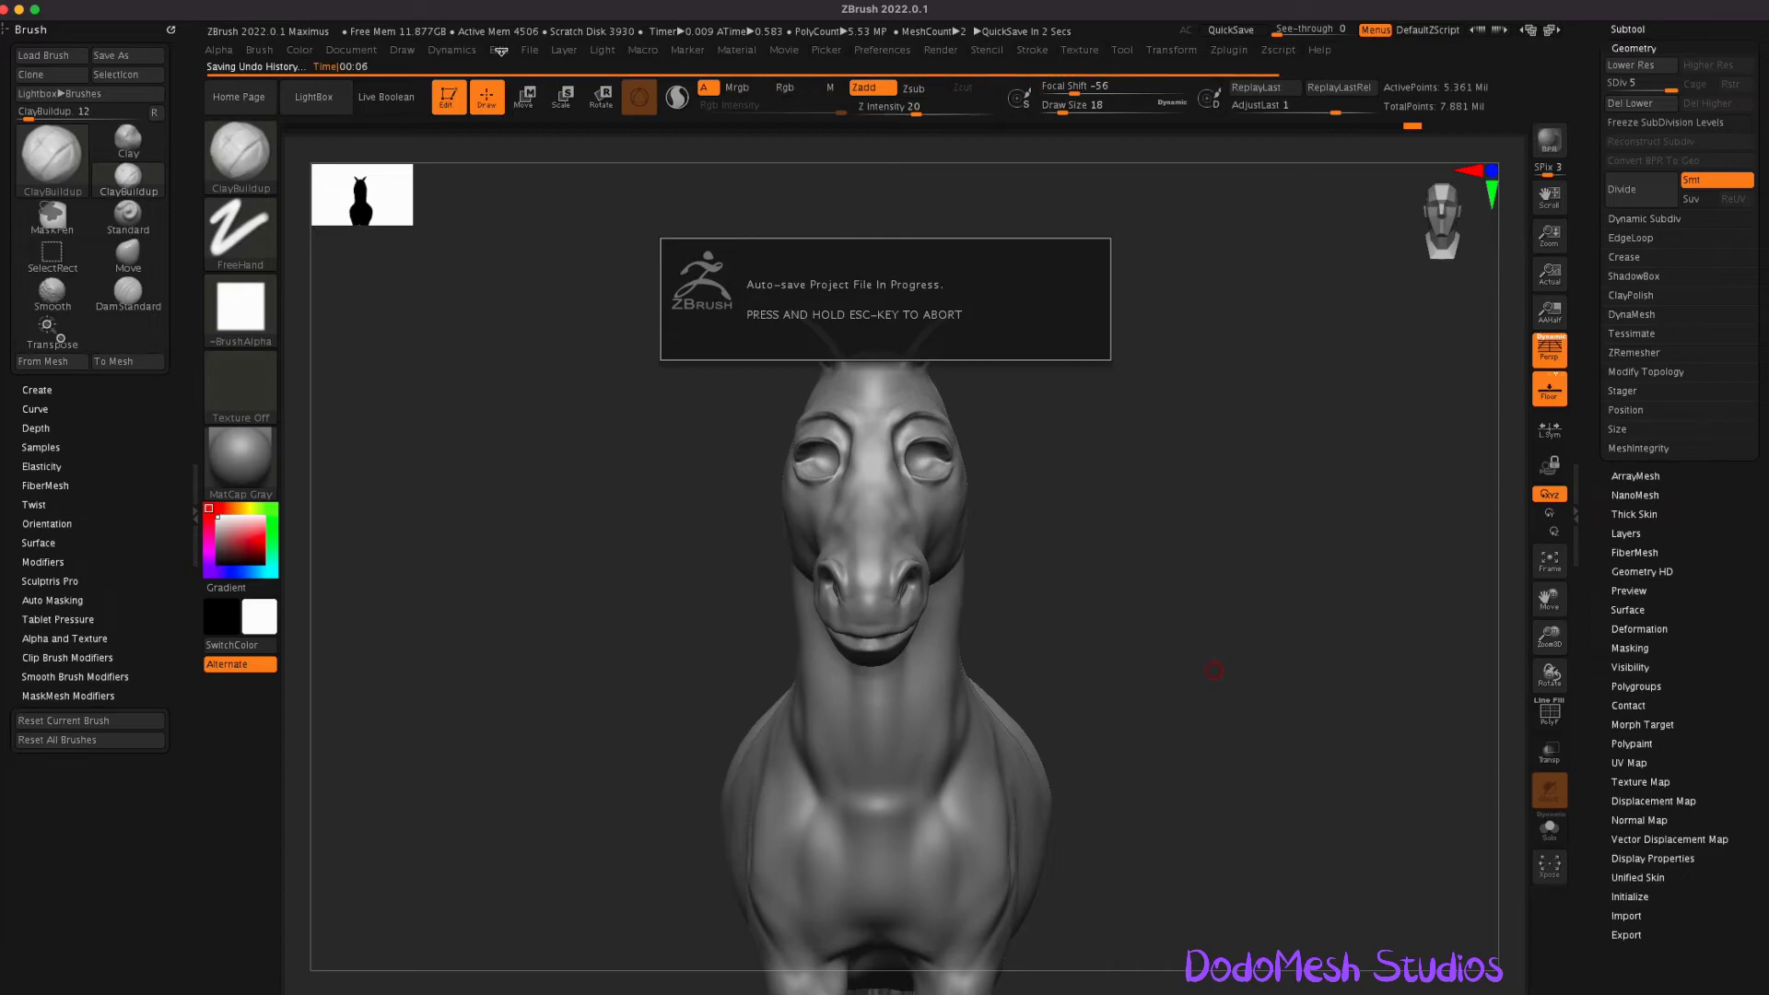
# - Step through undo/redo history on the neck and chest, resizing the brush to 42, then 30
pyautogui.click(498, 50)
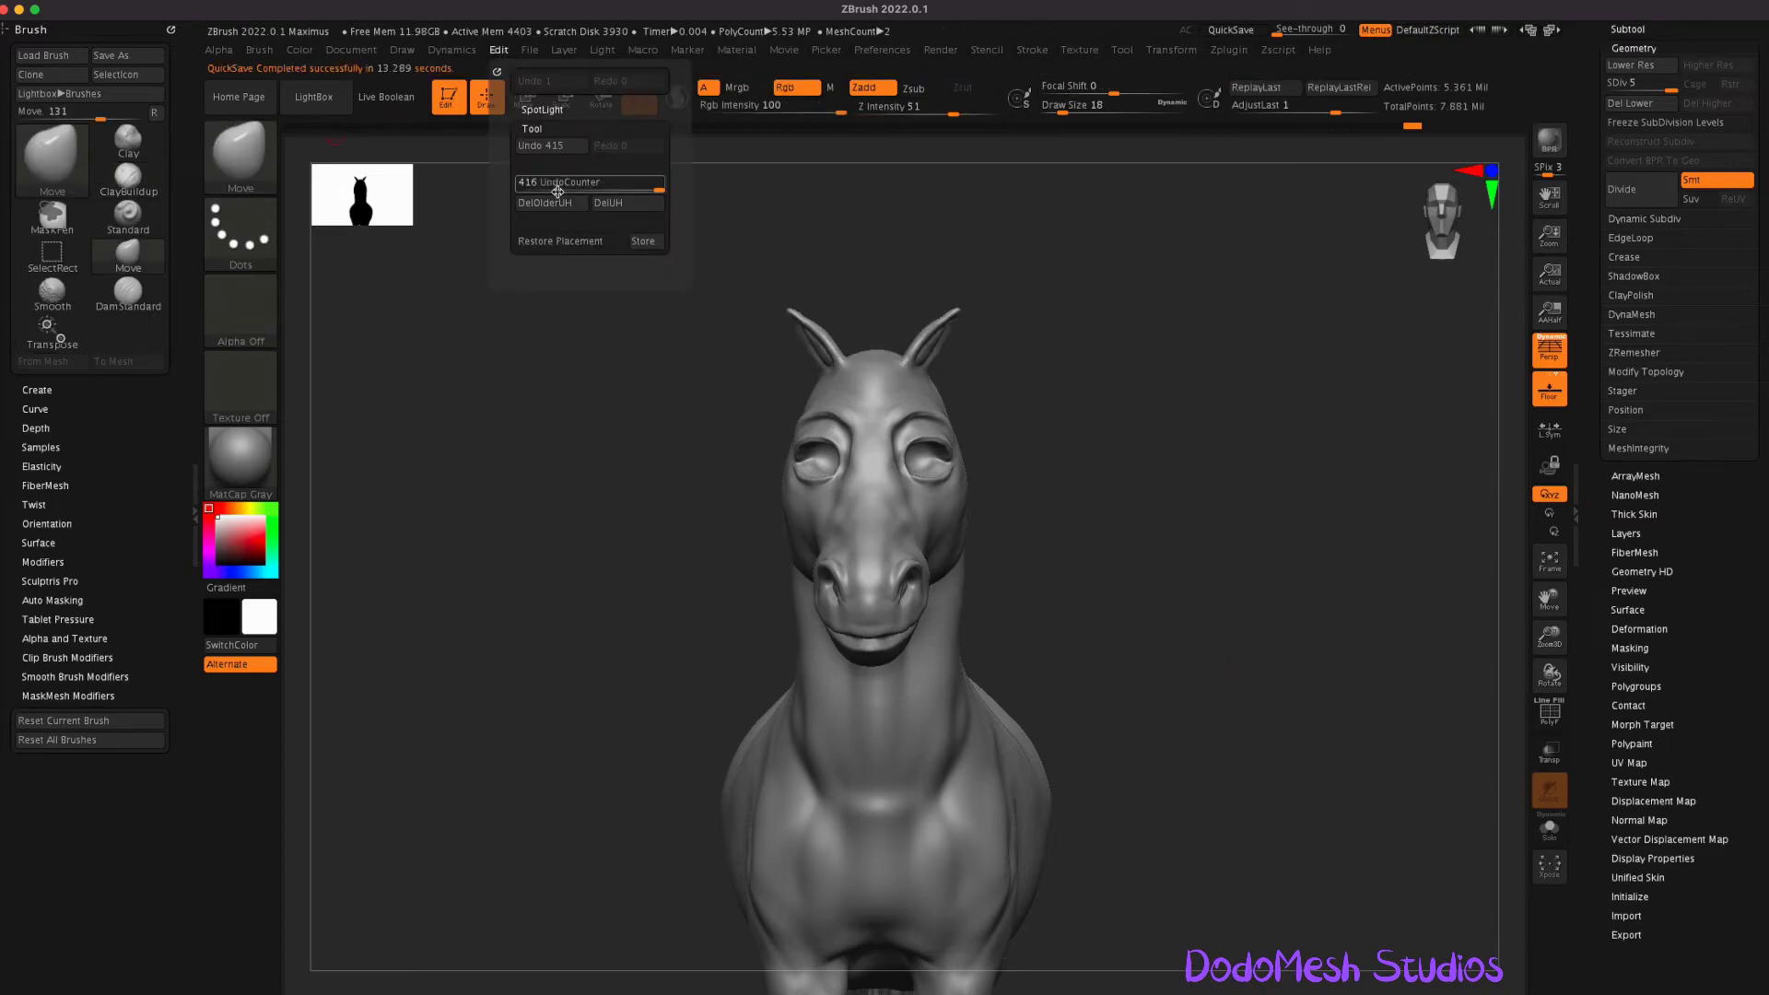
pyautogui.hotkey('ctrl', 'z')
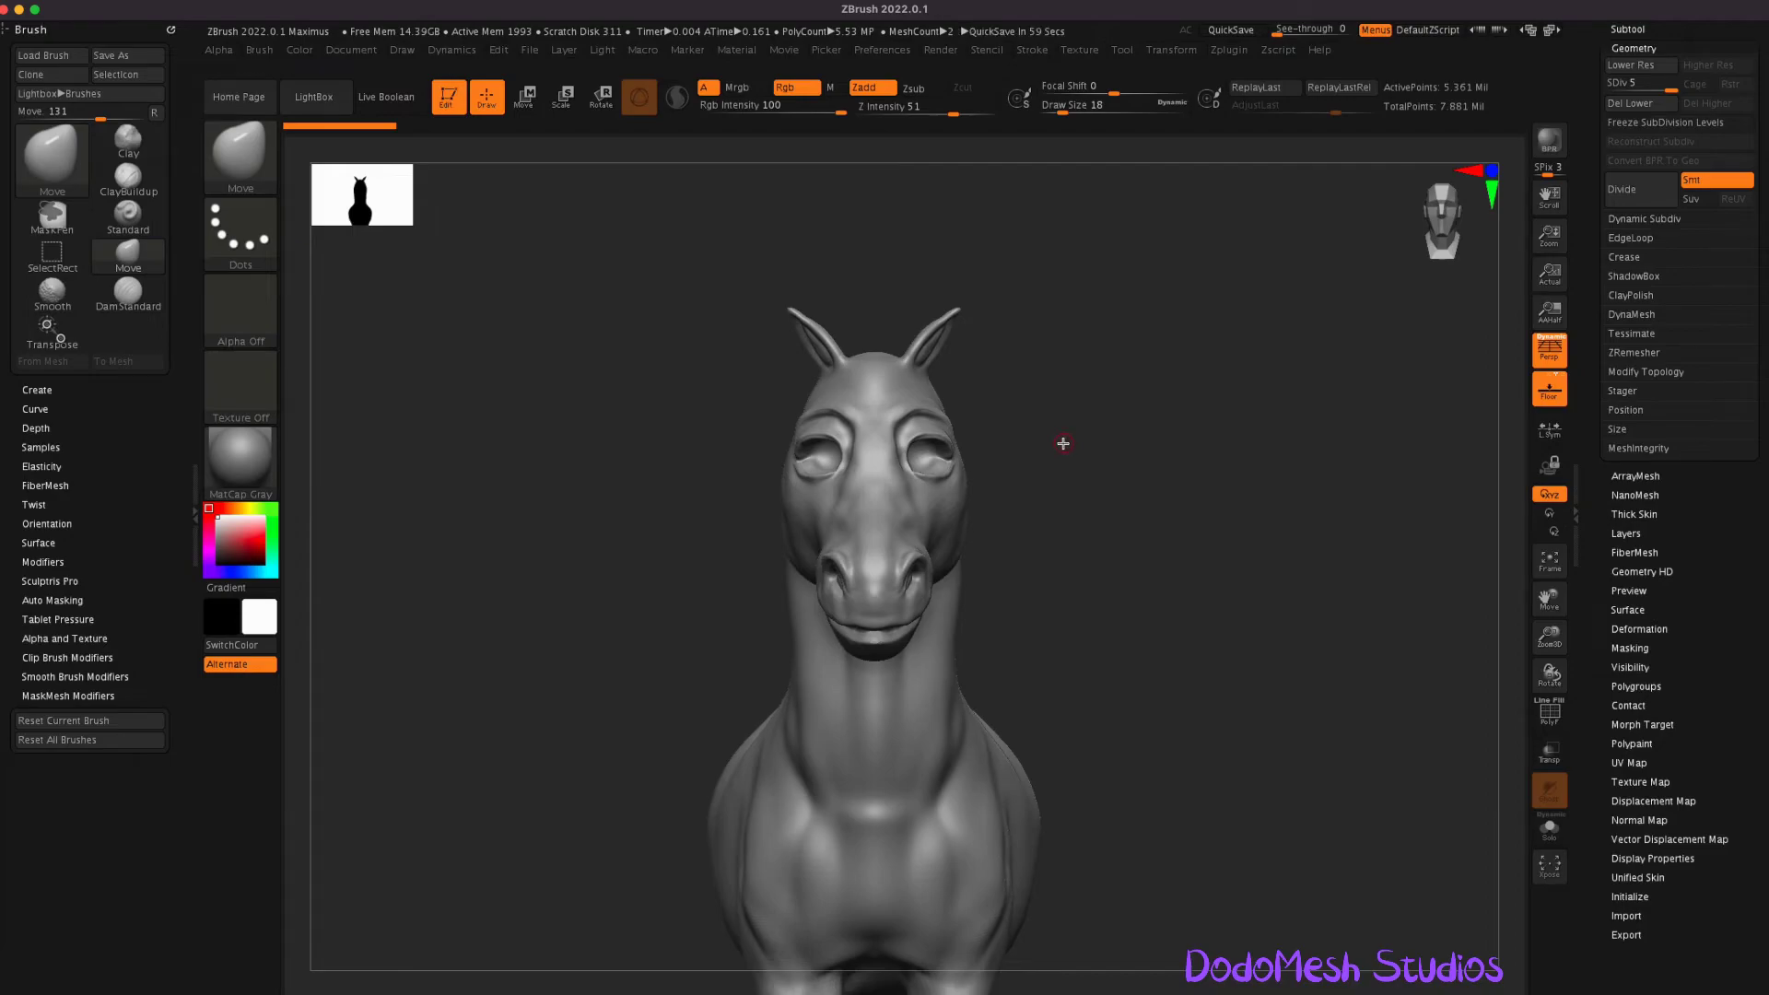
pyautogui.press(']')
pyautogui.press(']')
pyautogui.press(']')
pyautogui.hotkey('ctrl', 'shift', 'z')
pyautogui.hotkey('ctrl', 'shift', 'z')
pyautogui.hotkey('ctrl', 'shift', 'z')
pyautogui.hotkey('ctrl', 'shift', 'z')
pyautogui.press('[')
pyautogui.press('[')
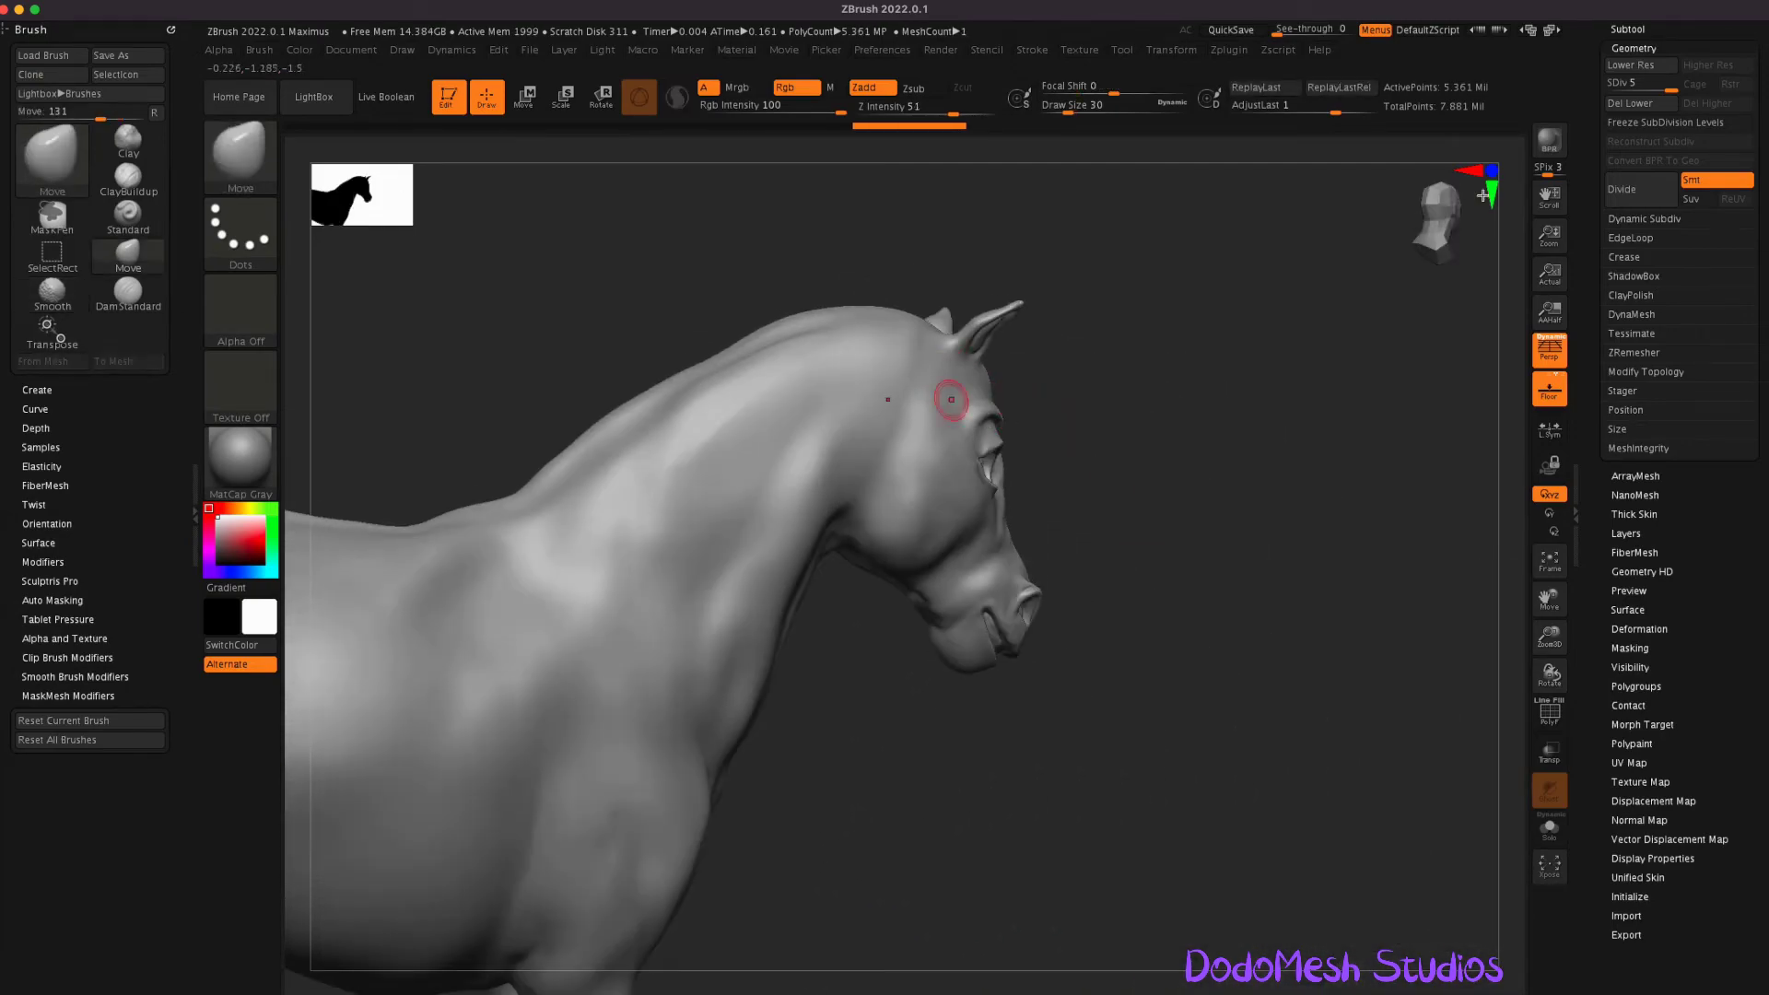
pyautogui.hotkey('ctrl', 'shift', 'z')
pyautogui.hotkey('ctrl', 'shift', 'z')
pyautogui.hotkey('ctrl', 'shift', 'z')
pyautogui.hotkey('ctrl', 'shift', 'z')
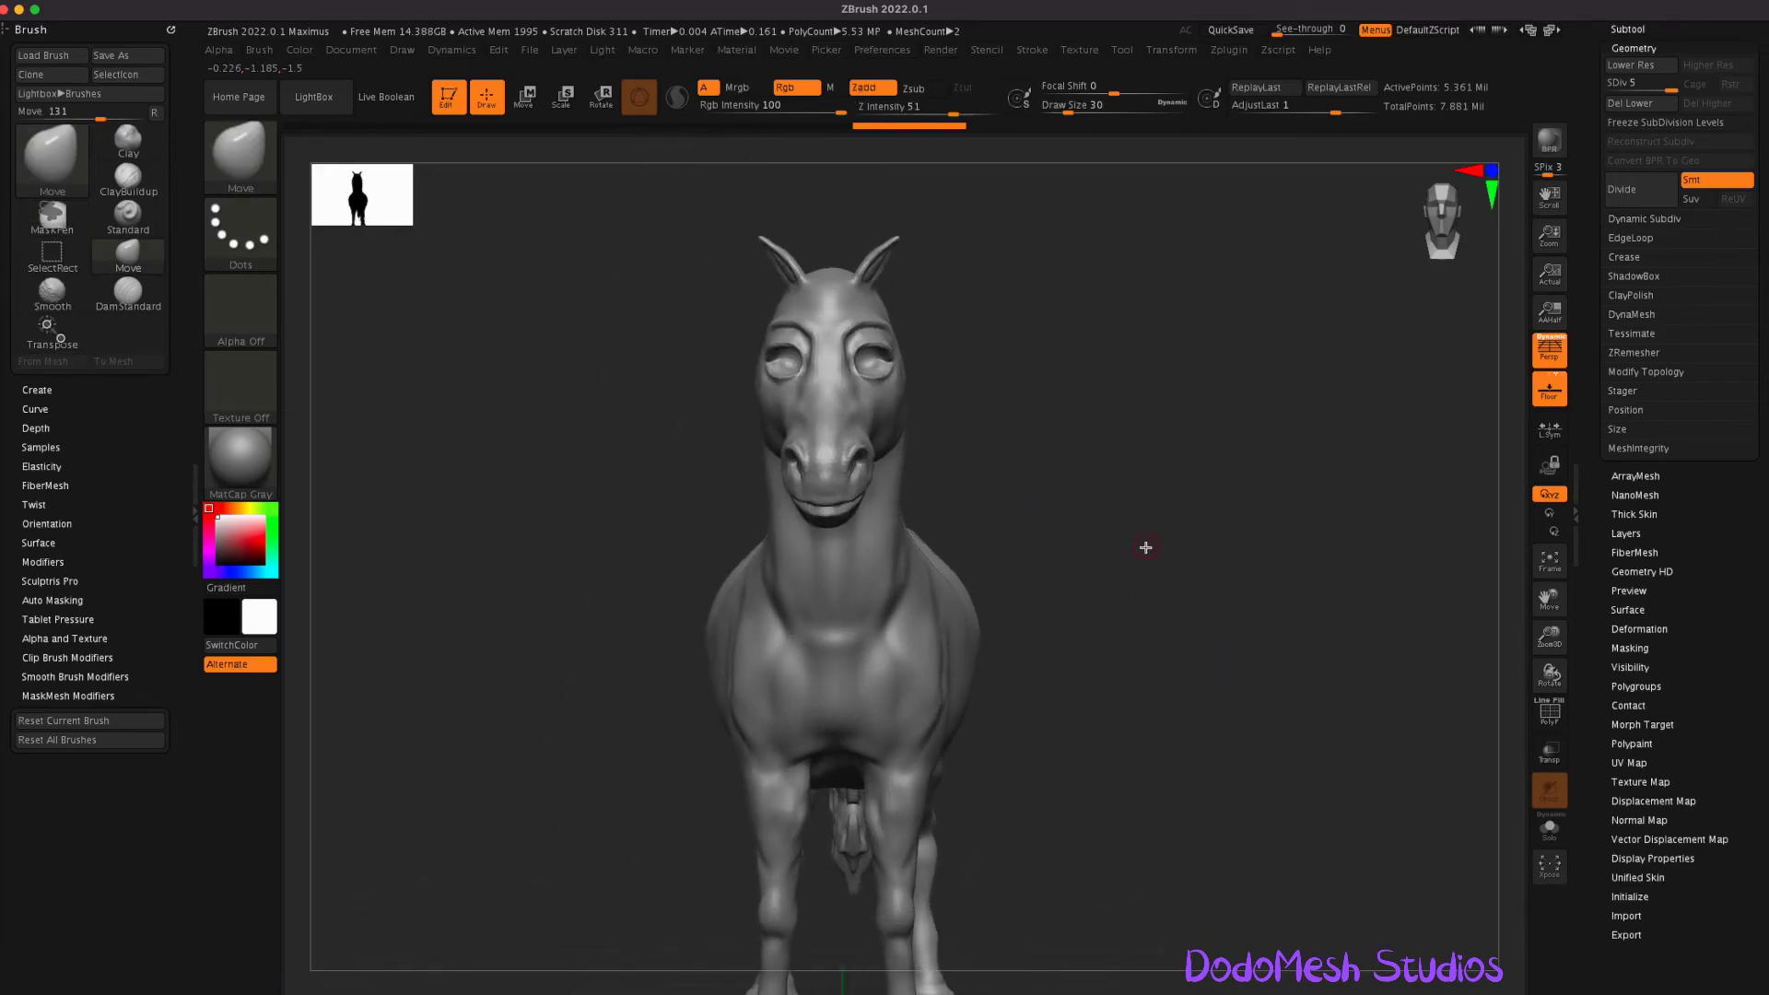
pyautogui.hotkey('ctrl', 'shift', 'z')
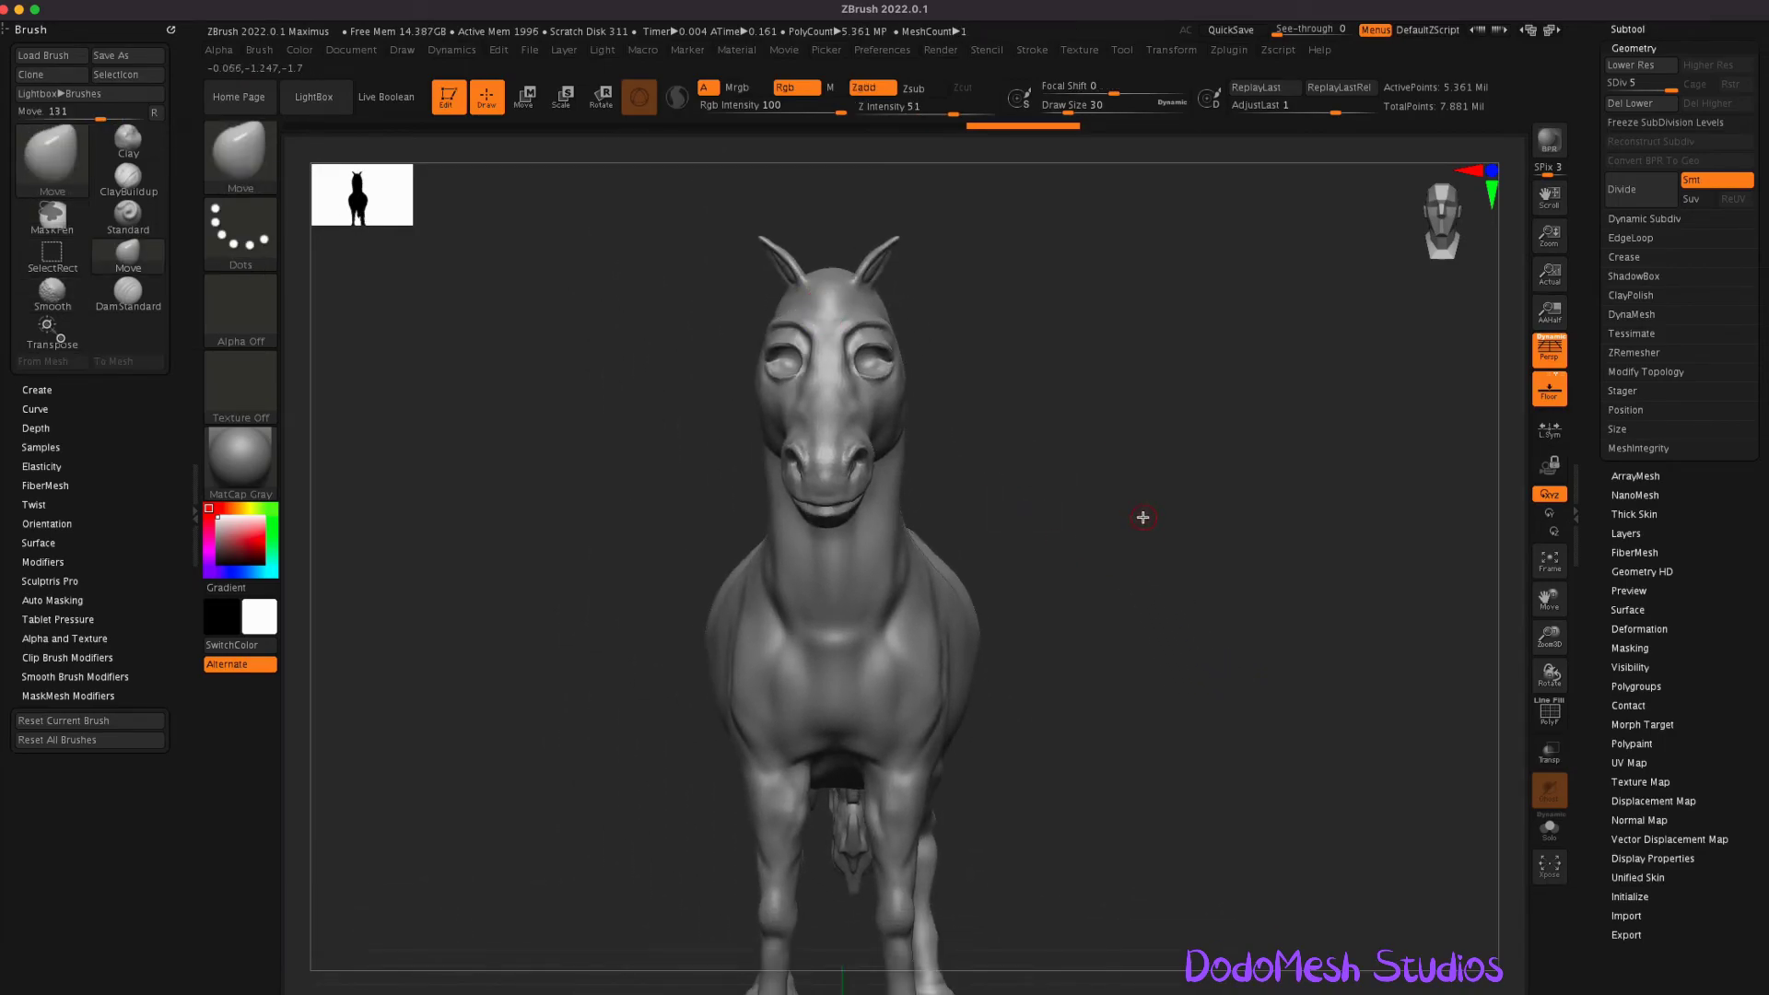
# - Enlarge the brush to 98 and settle the neck strokes, checking the horse from side and front
pyautogui.press(']')
pyautogui.hotkey('ctrl', 'shift', 'z')
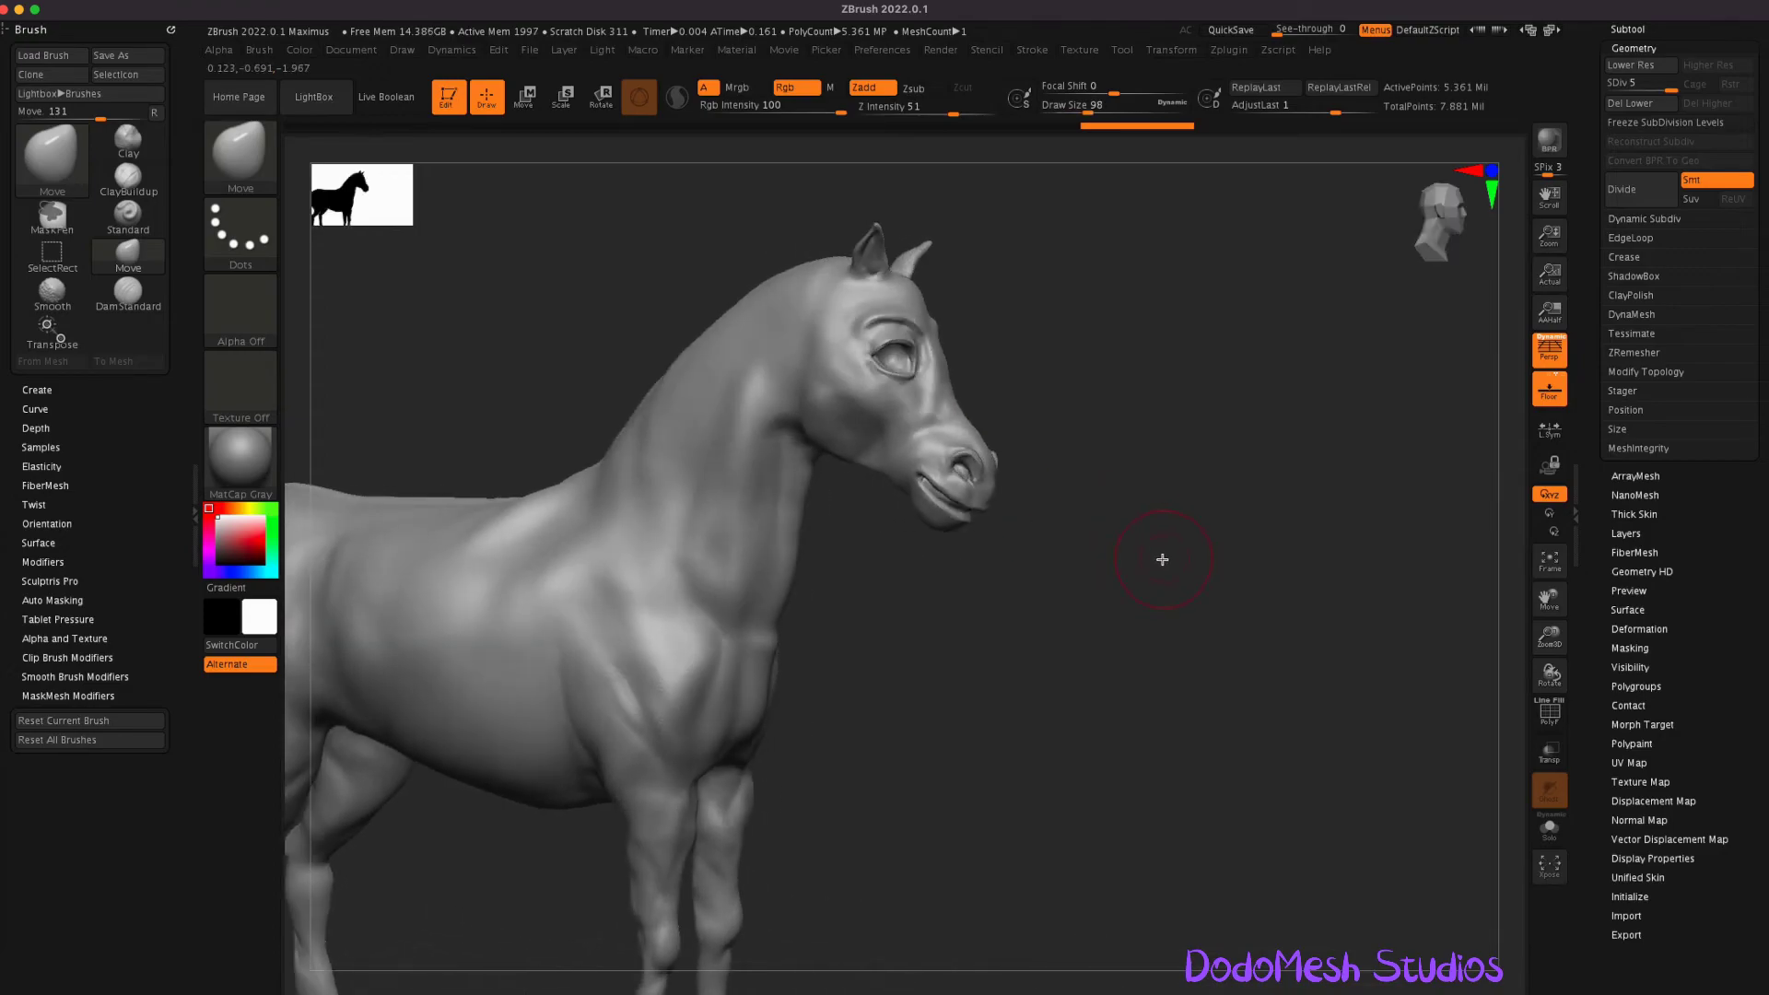
pyautogui.hotkey('ctrl', 'z')
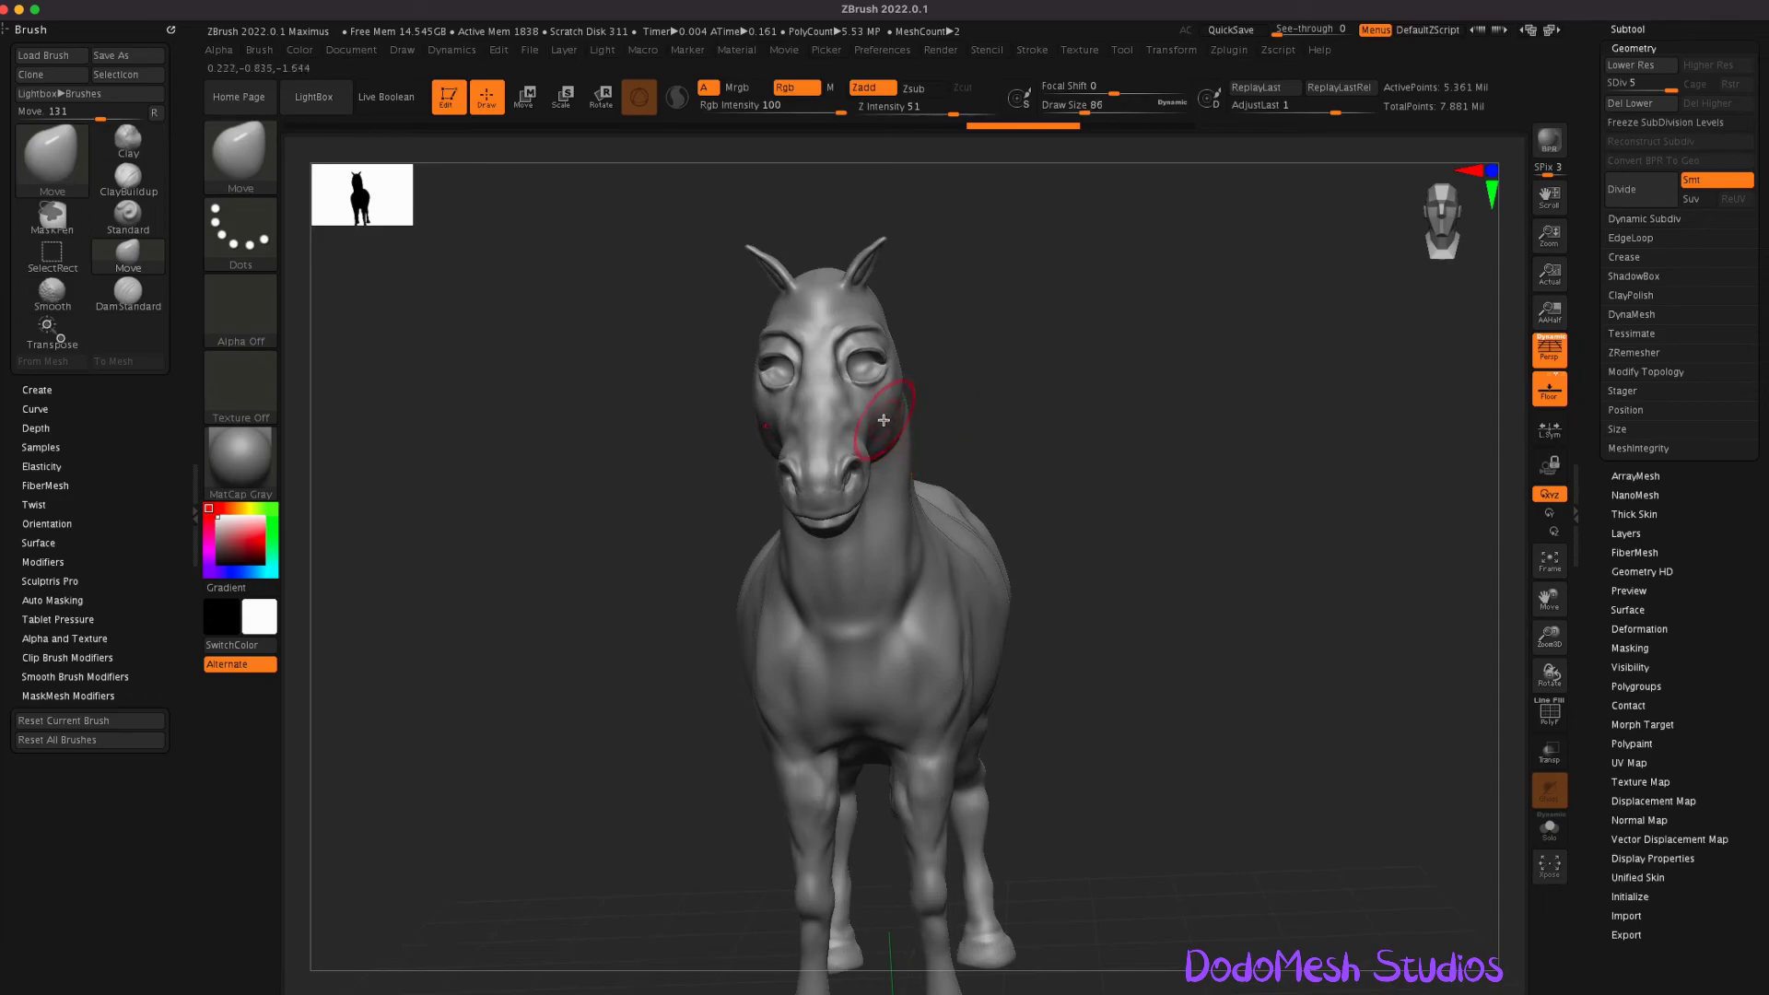
pyautogui.hotkey('ctrl', 'shift', 'z')
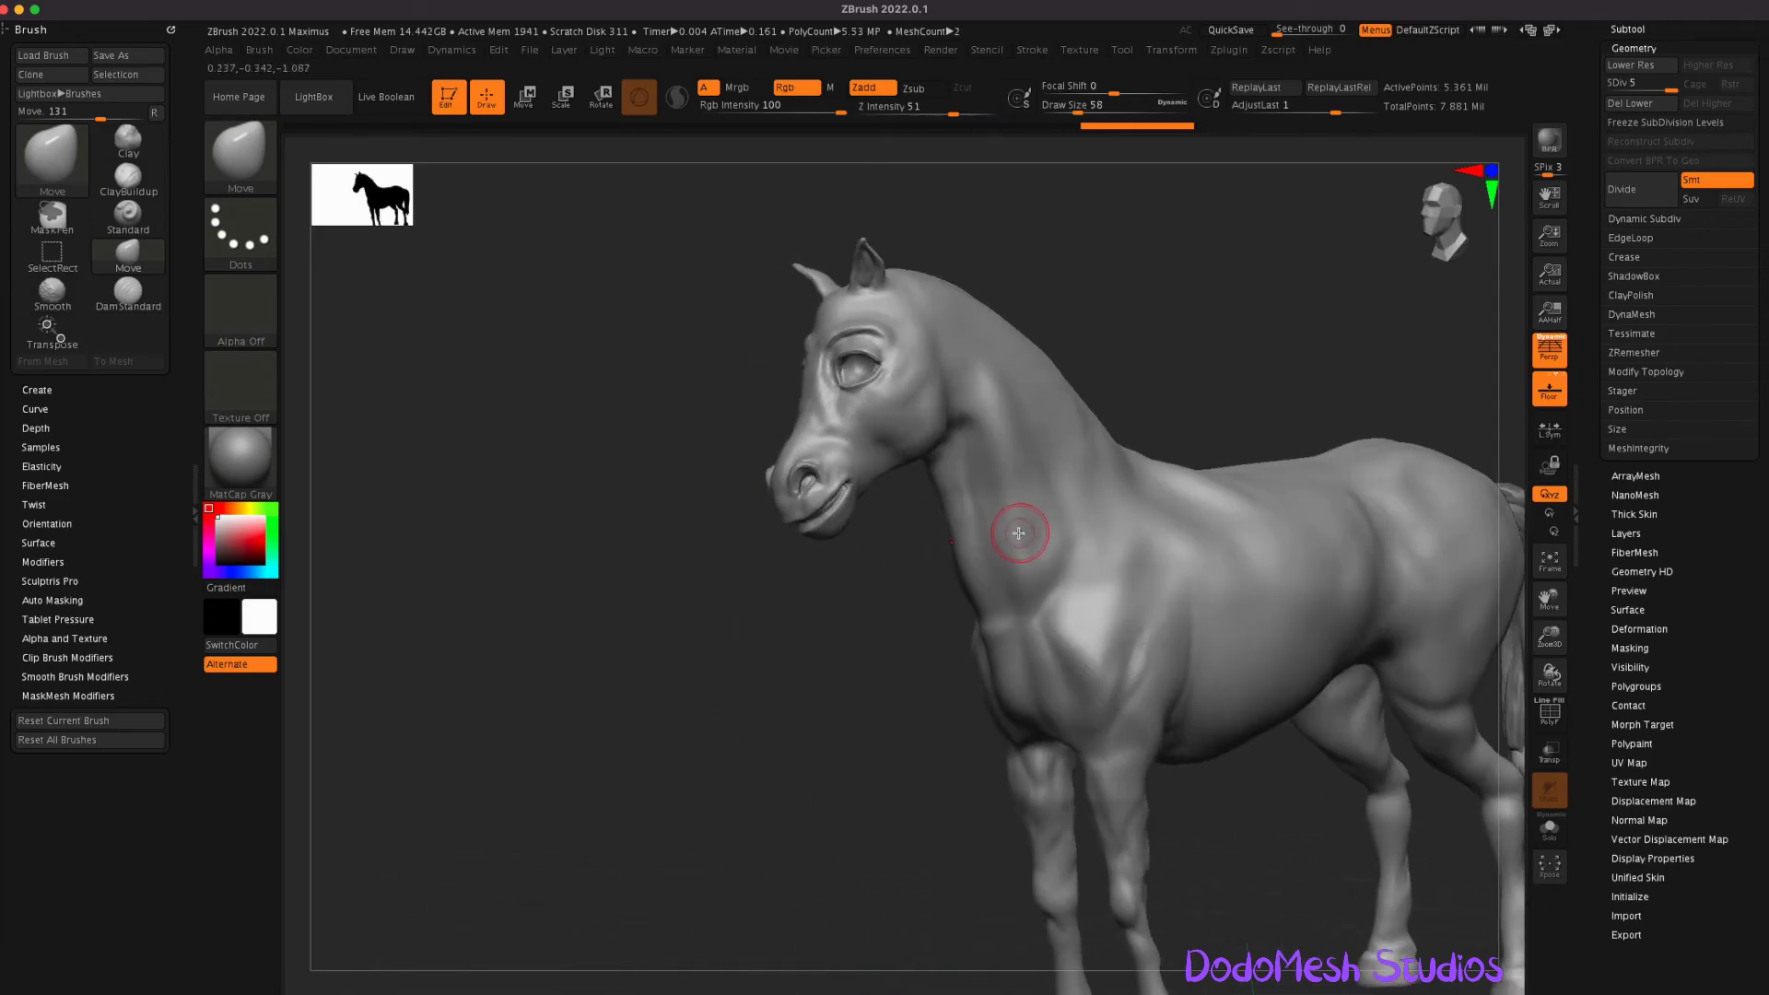
pyautogui.hotkey('ctrl', 'shift', 'z')
pyautogui.click(1491, 170)
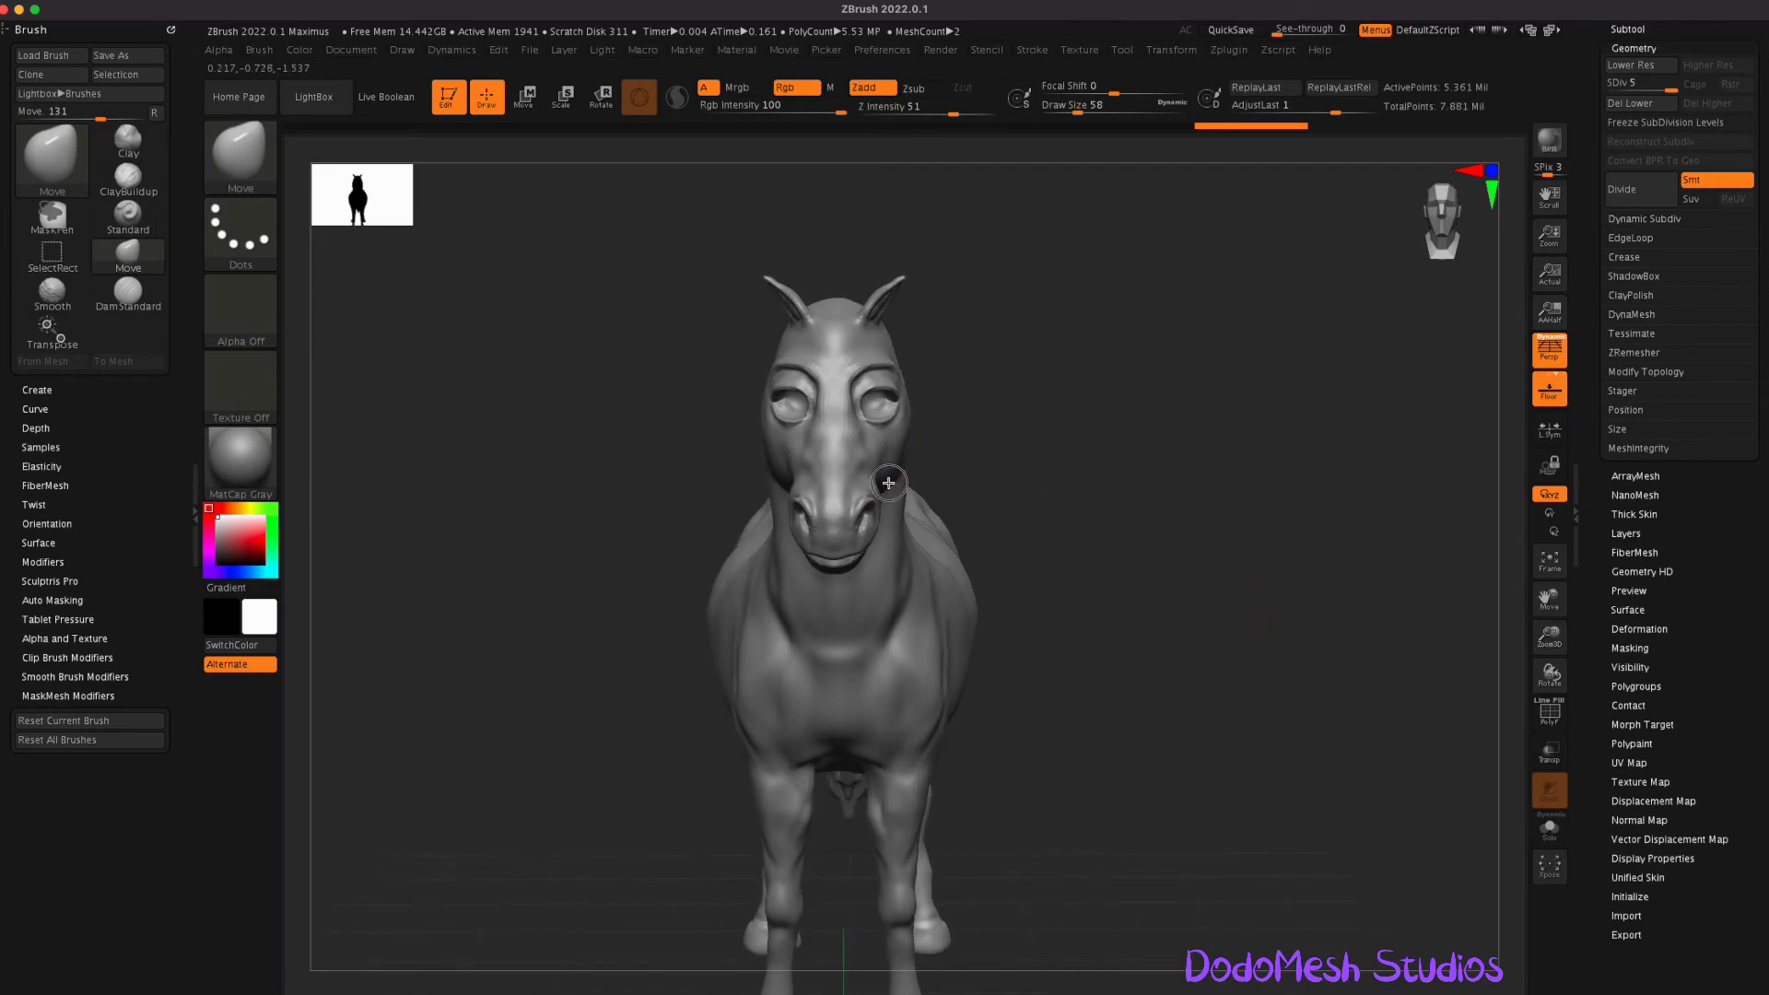
pyautogui.hotkey('ctrl', 'shift', 'z')
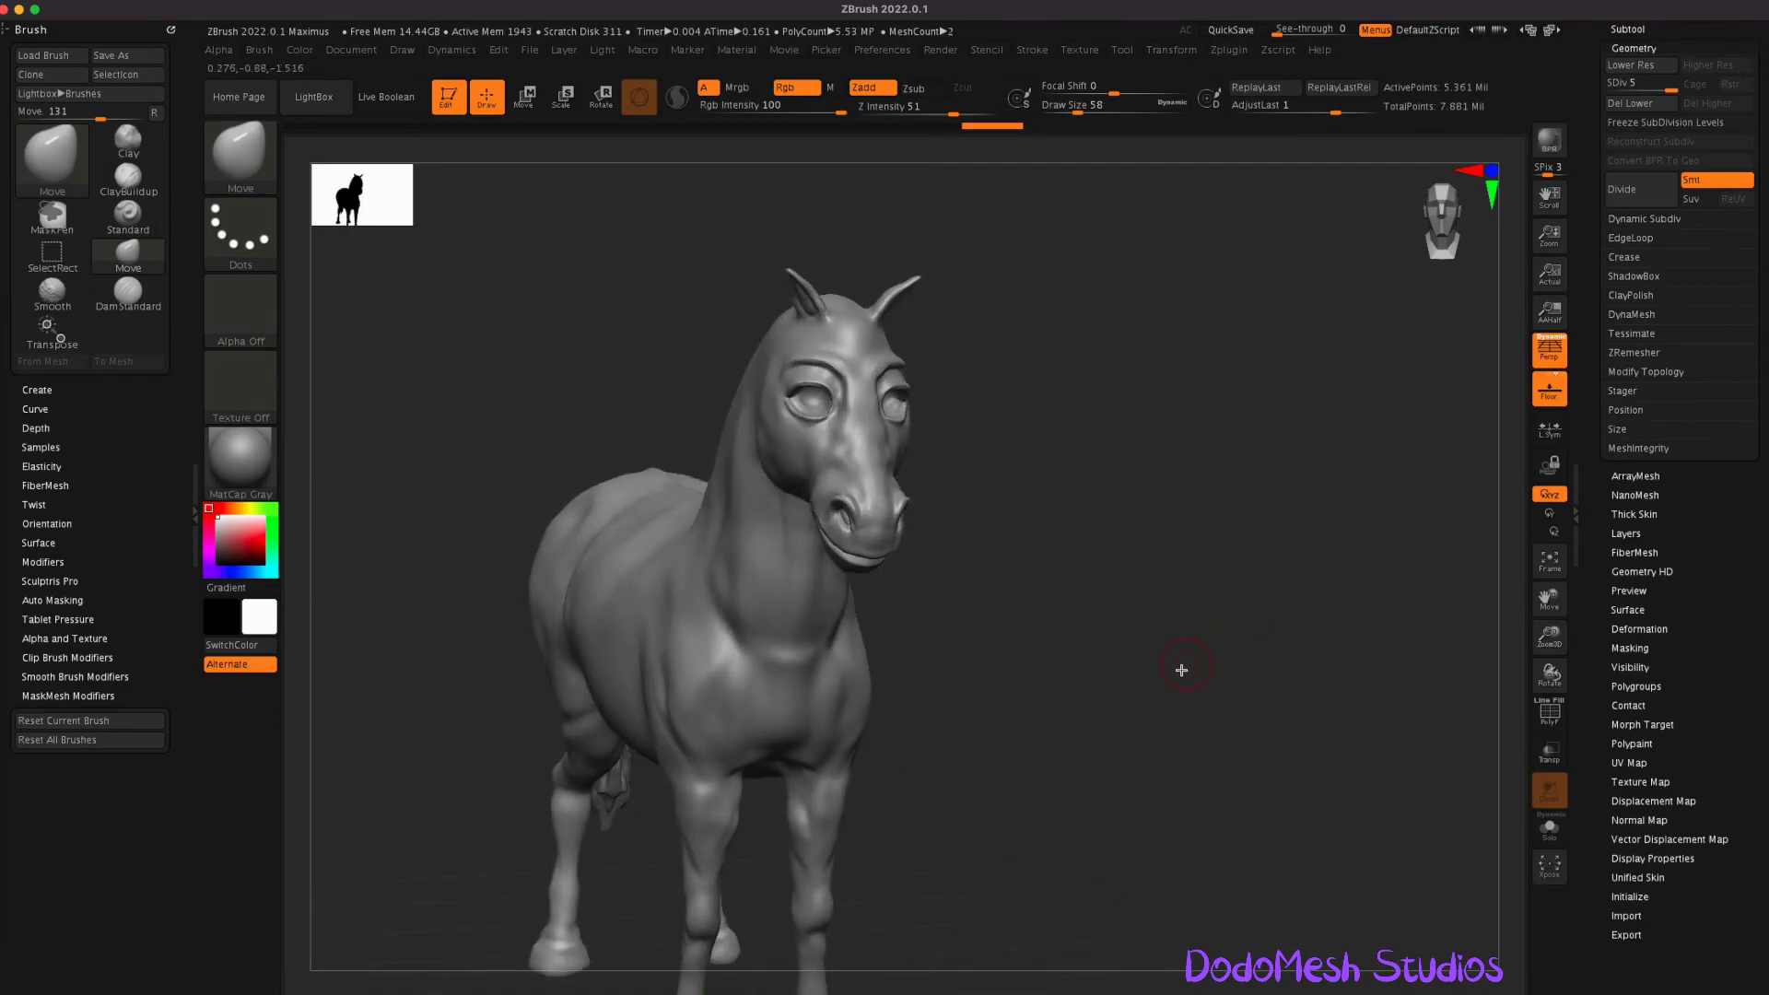
pyautogui.hotkey('ctrl', 'shift', 'z')
pyautogui.hotkey('ctrl', 'shift', 'z')
pyautogui.hotkey('ctrl', 'shift', 'z')
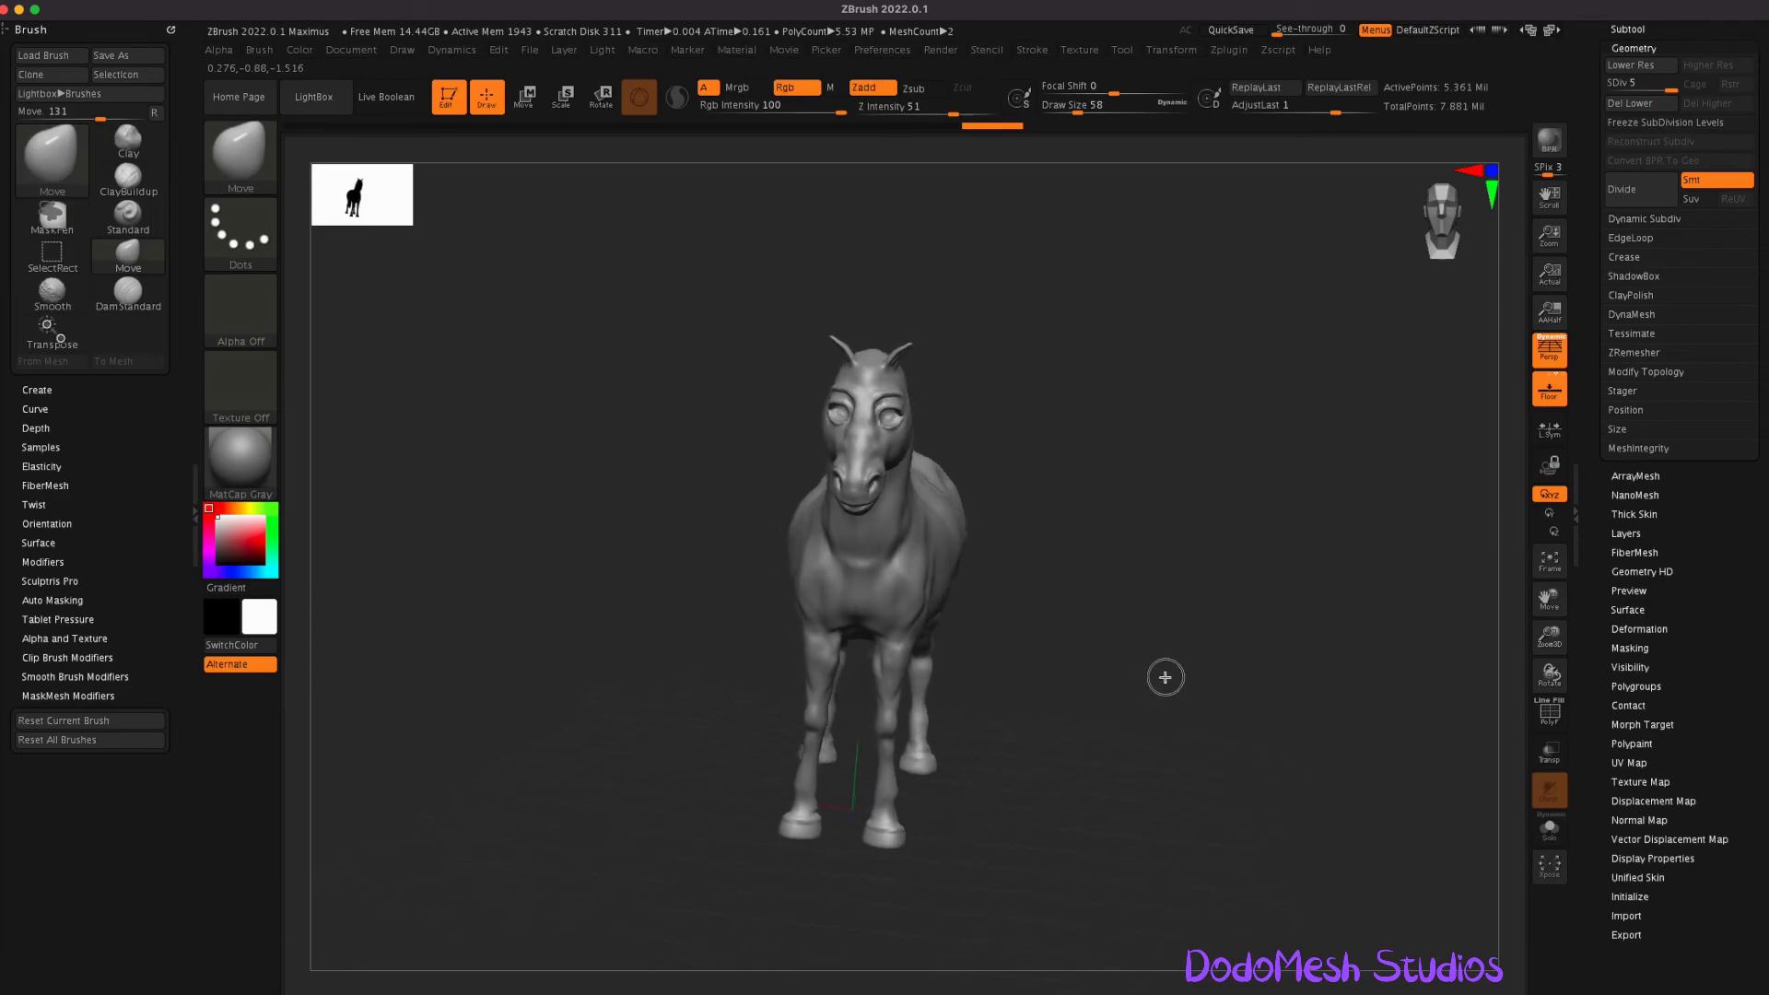
# - Delete the eye_L1 subtool from the Subtool list
pyautogui.click(1628, 29)
pyautogui.click(1686, 247)
pyautogui.click(1640, 536)
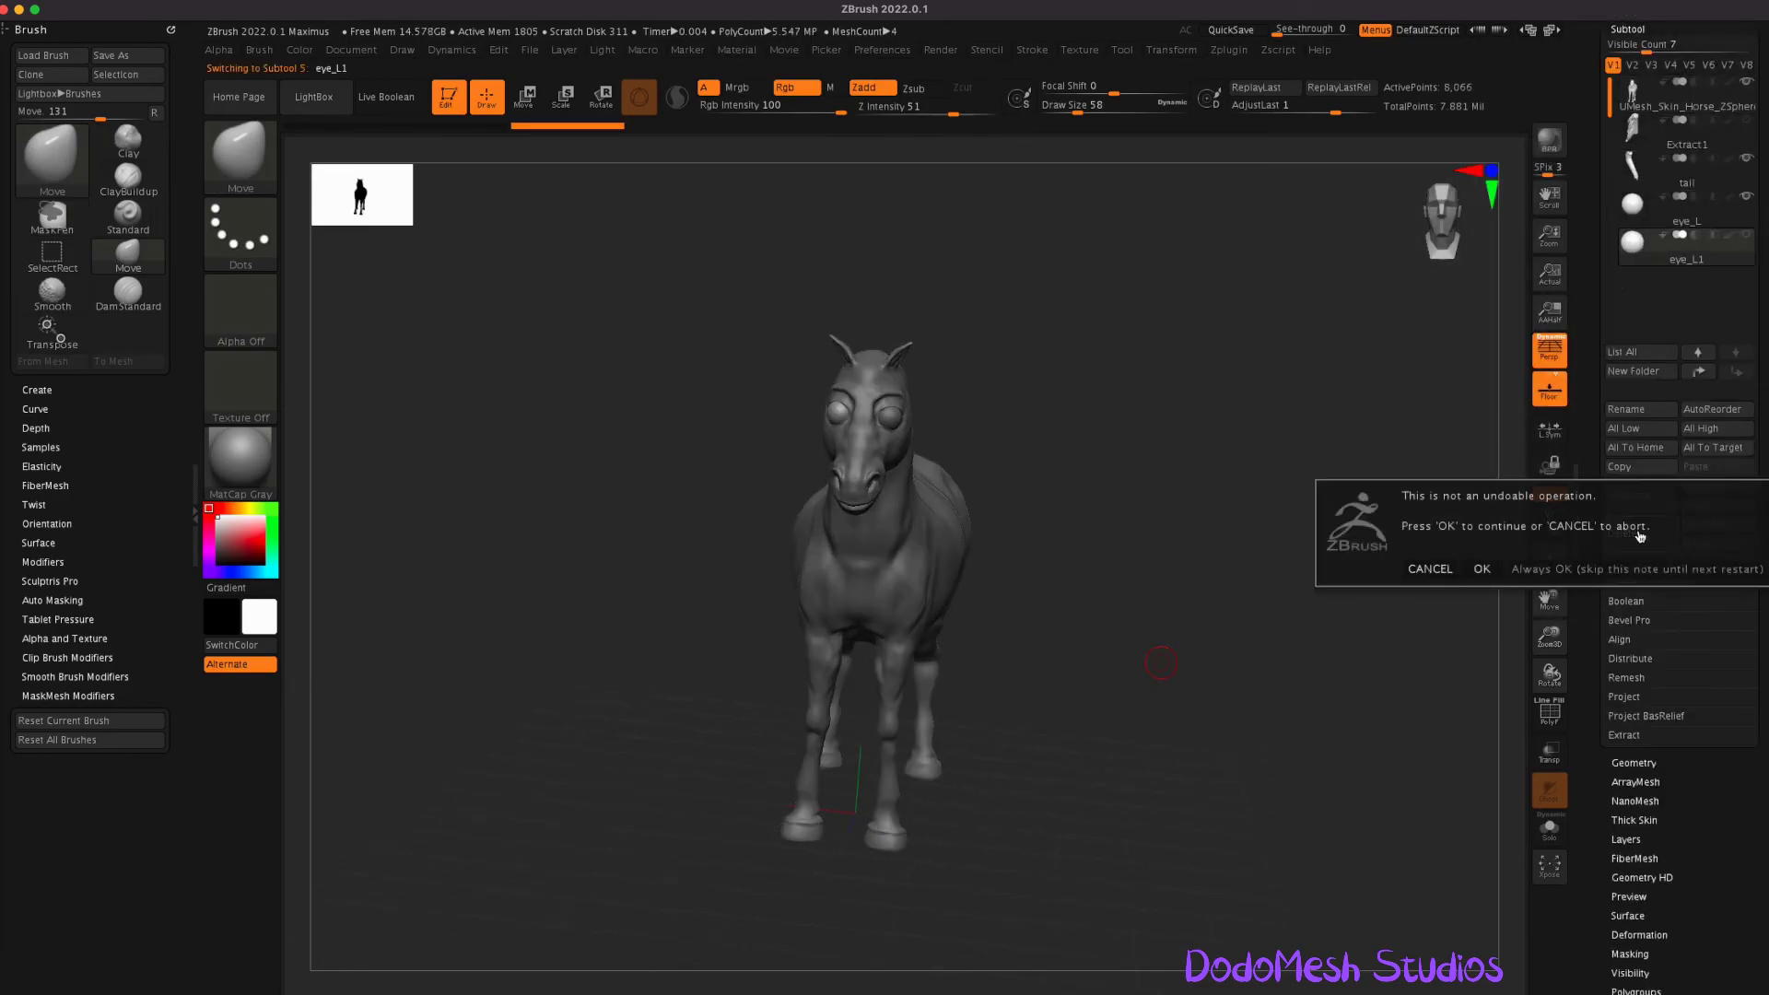
pyautogui.click(1482, 569)
# - Move the eye_L sphere into its socket, adjusting its placement from front and three-quarter views
pyautogui.press('w')
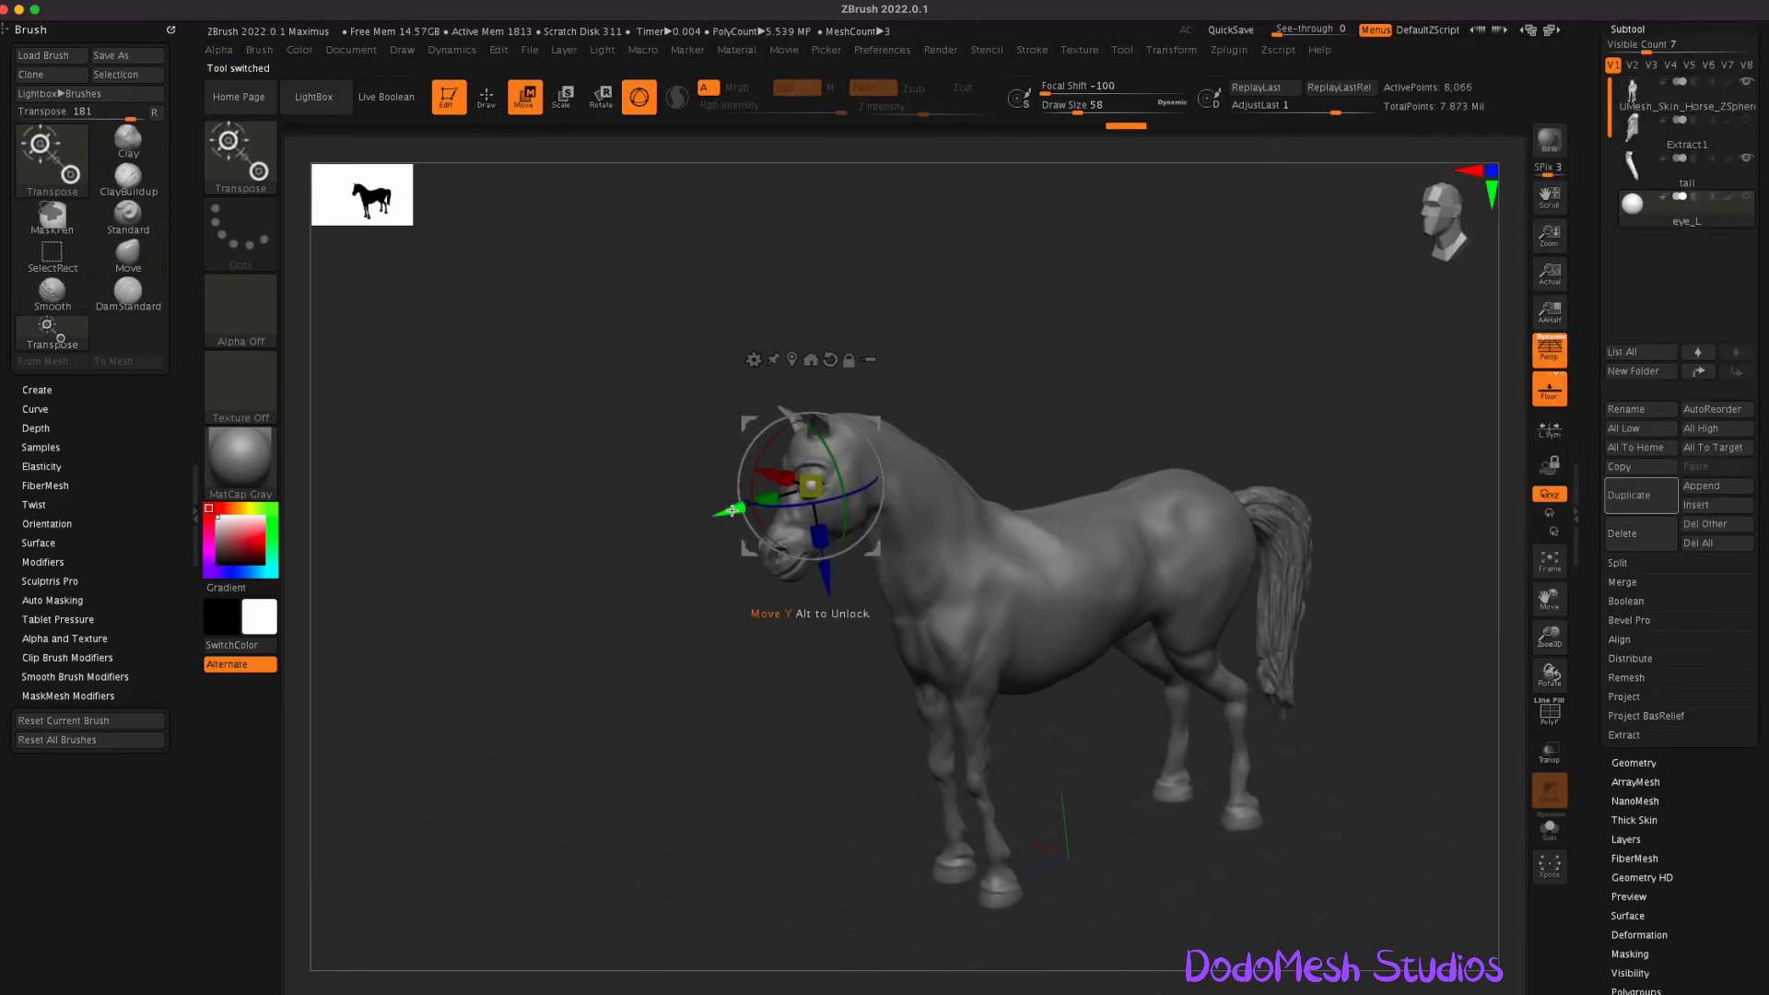
pyautogui.scroll(5, 731, 511)
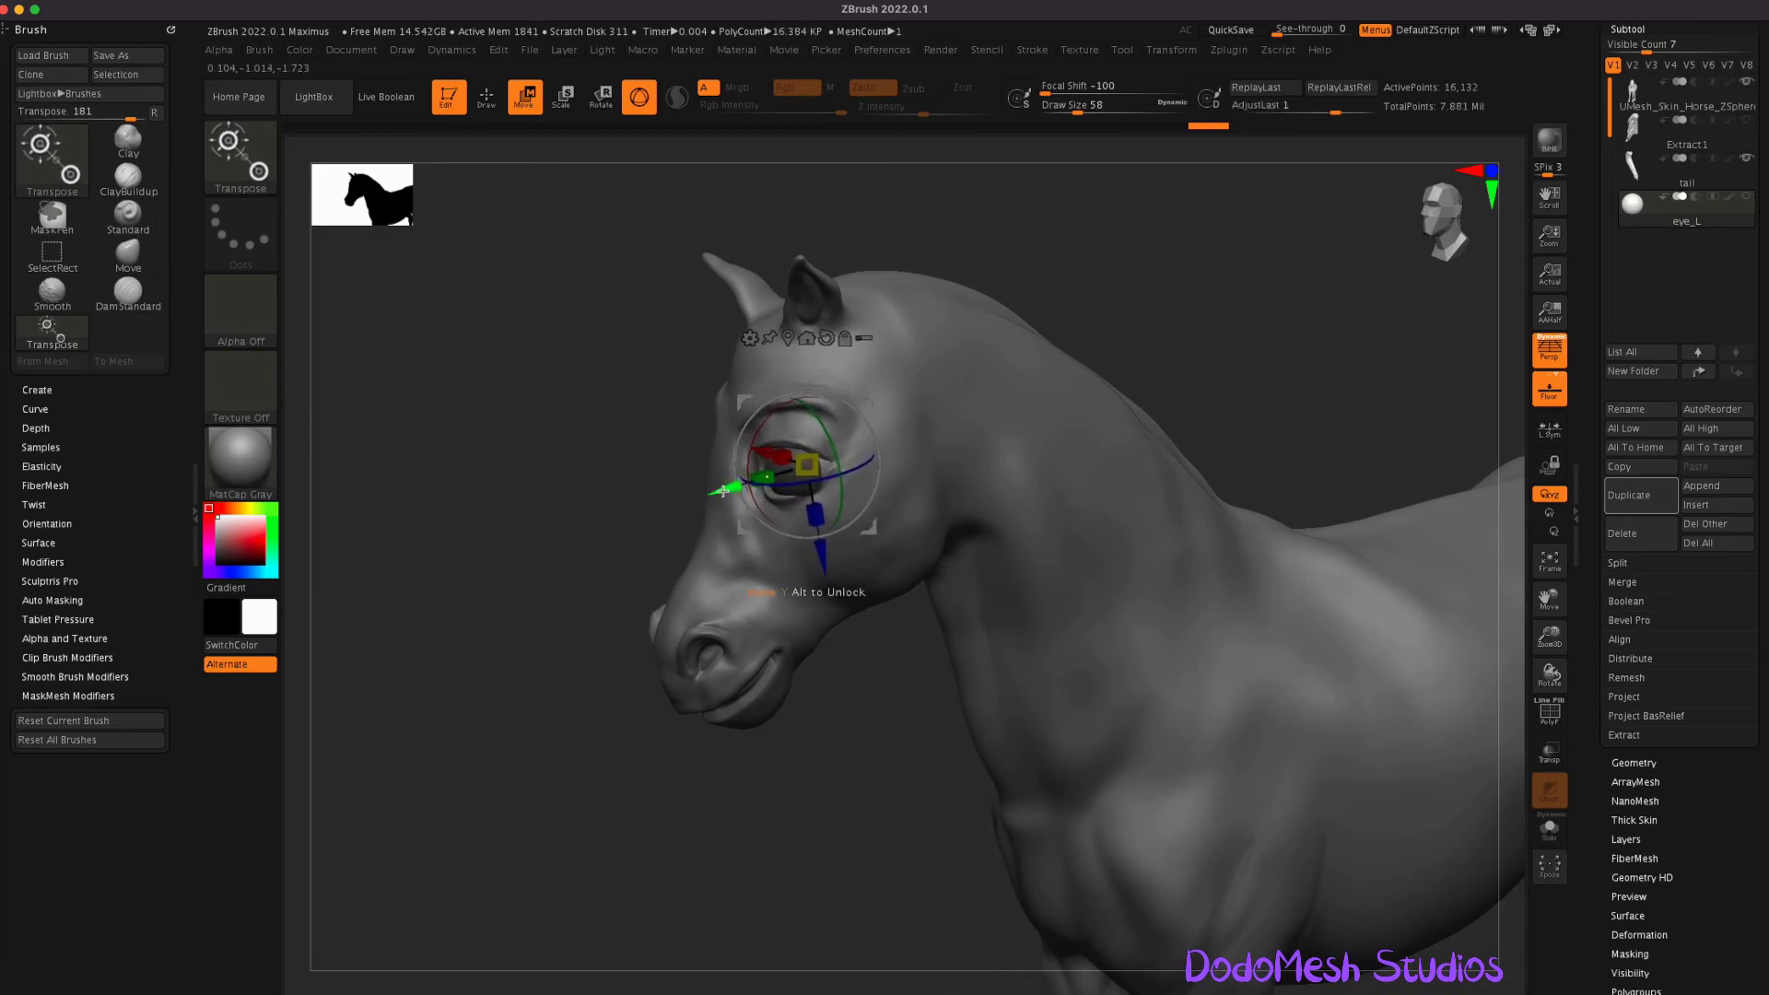
pyautogui.keyDown('shift'); pyautogui.moveTo(774, 798); pyautogui.dragTo(854, 639); pyautogui.keyUp('shift')
pyautogui.moveTo(999, 561)
pyautogui.mouseDown()
pyautogui.moveTo(964, 612)
pyautogui.moveTo(810, 593)
pyautogui.mouseUp()
pyautogui.moveTo(666, 808); pyautogui.dragTo(1059, 792)
pyautogui.press('q')
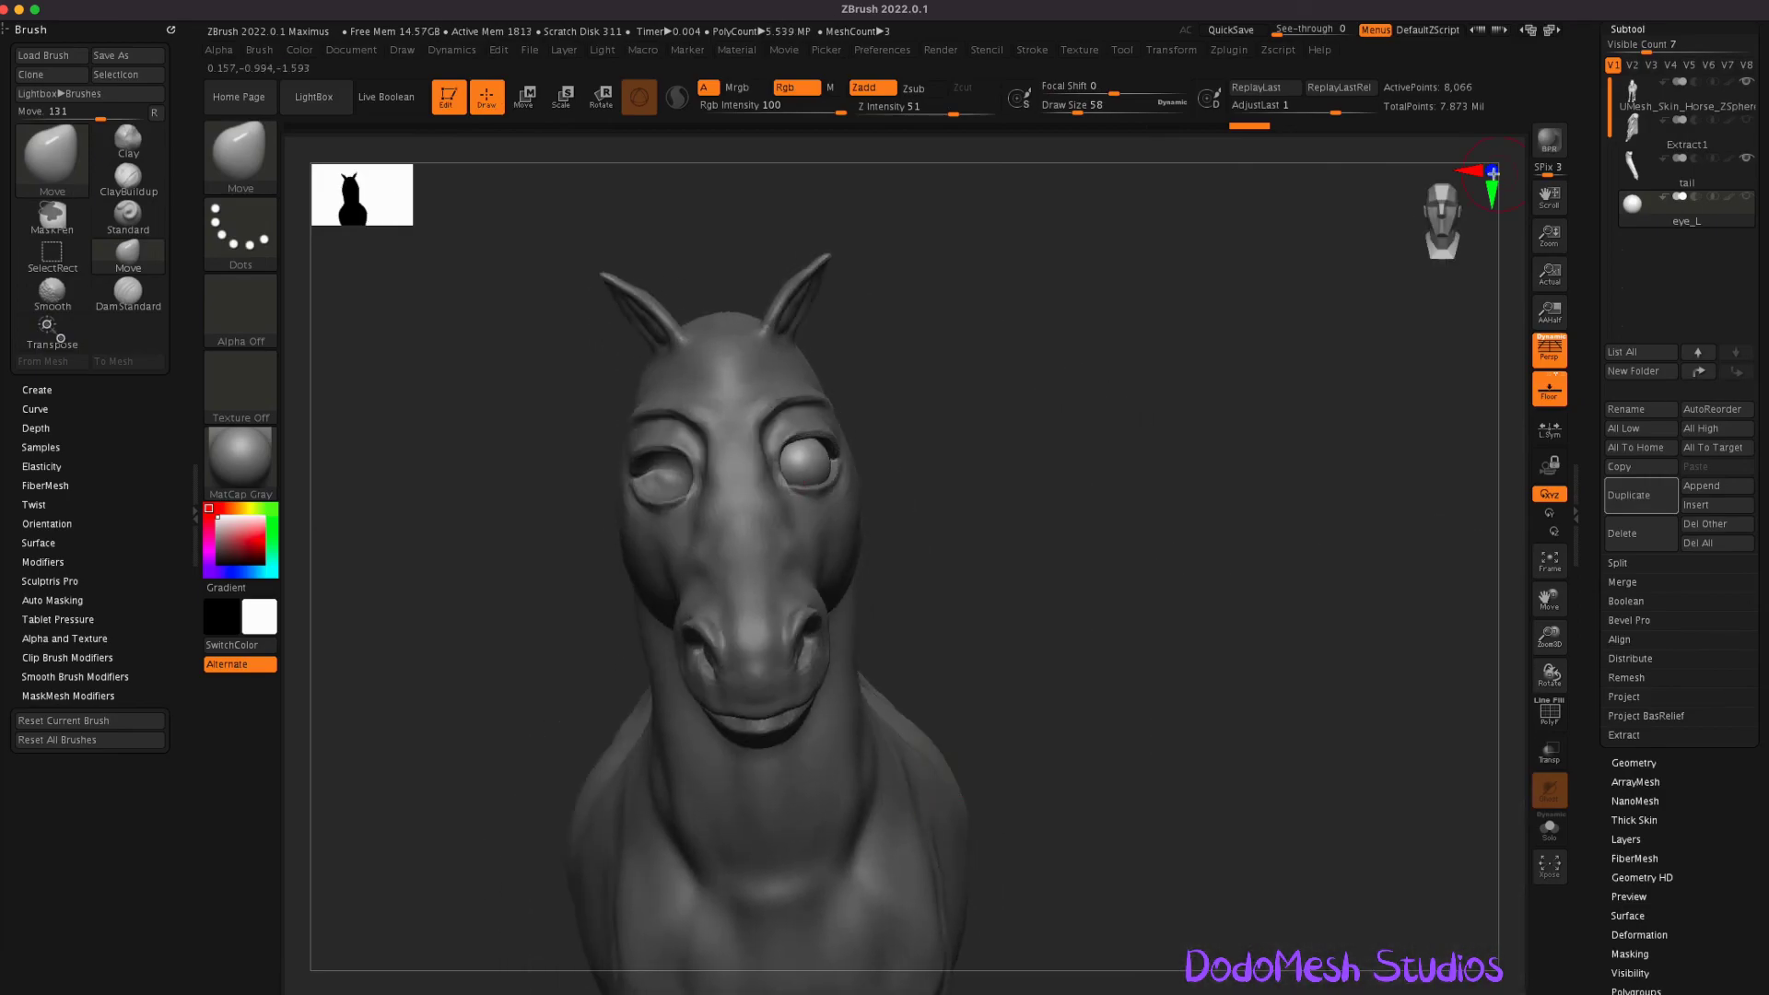
pyautogui.press('w')
pyautogui.moveTo(811, 589)
pyautogui.mouseDown()
pyautogui.moveTo(793, 636)
pyautogui.moveTo(815, 640)
pyautogui.mouseUp()
pyautogui.press('q')
pyautogui.press('f')
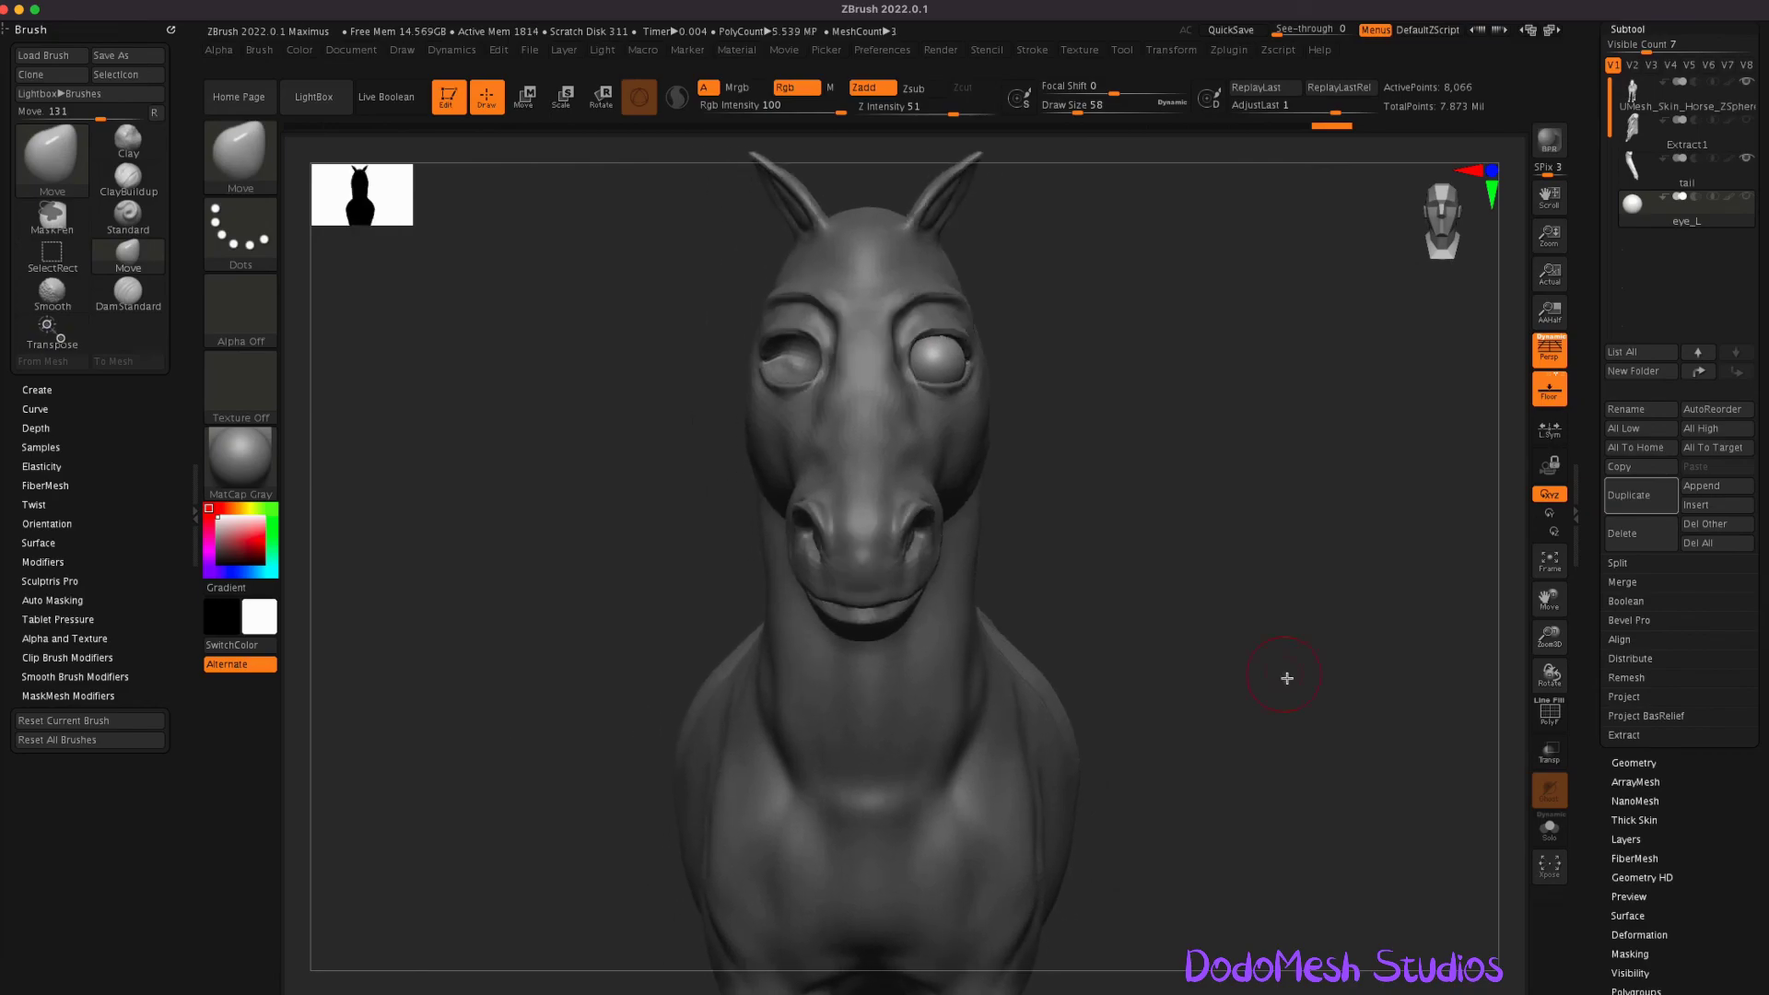
# - Duplicate eye_L and mirror the copy across X to the horse's other side
pyautogui.click(1629, 495)
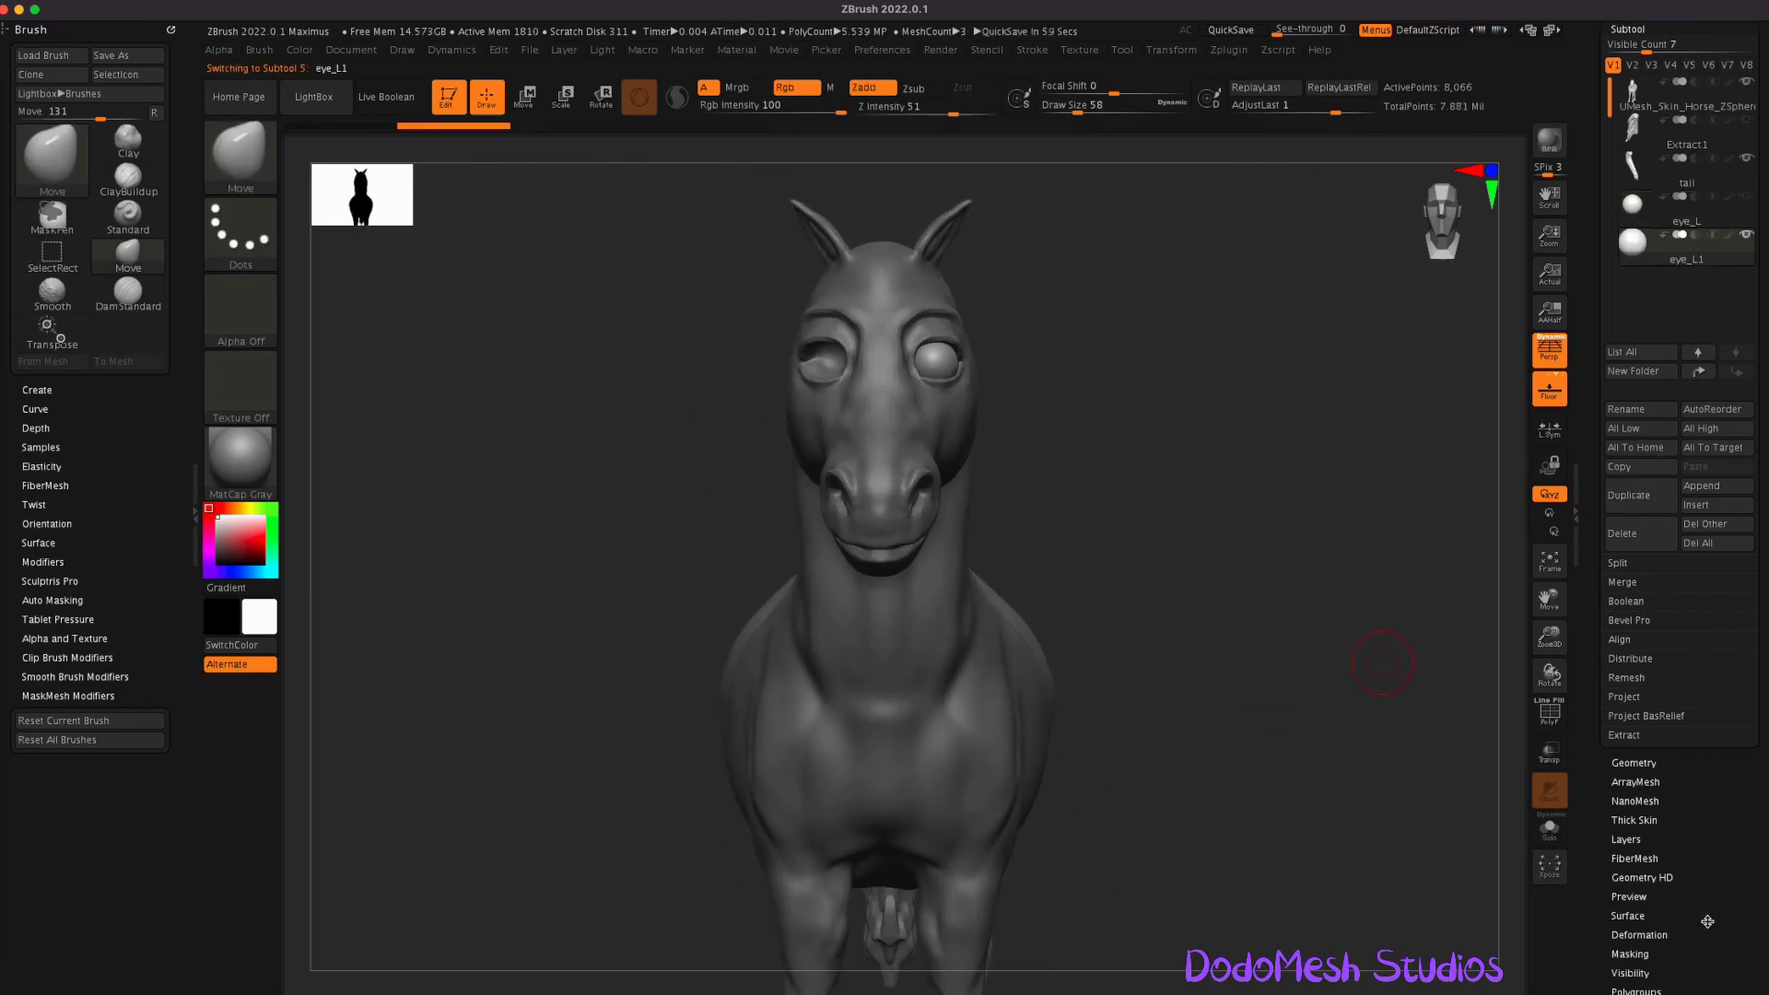
pyautogui.click(1663, 935)
pyautogui.click(1663, 935)
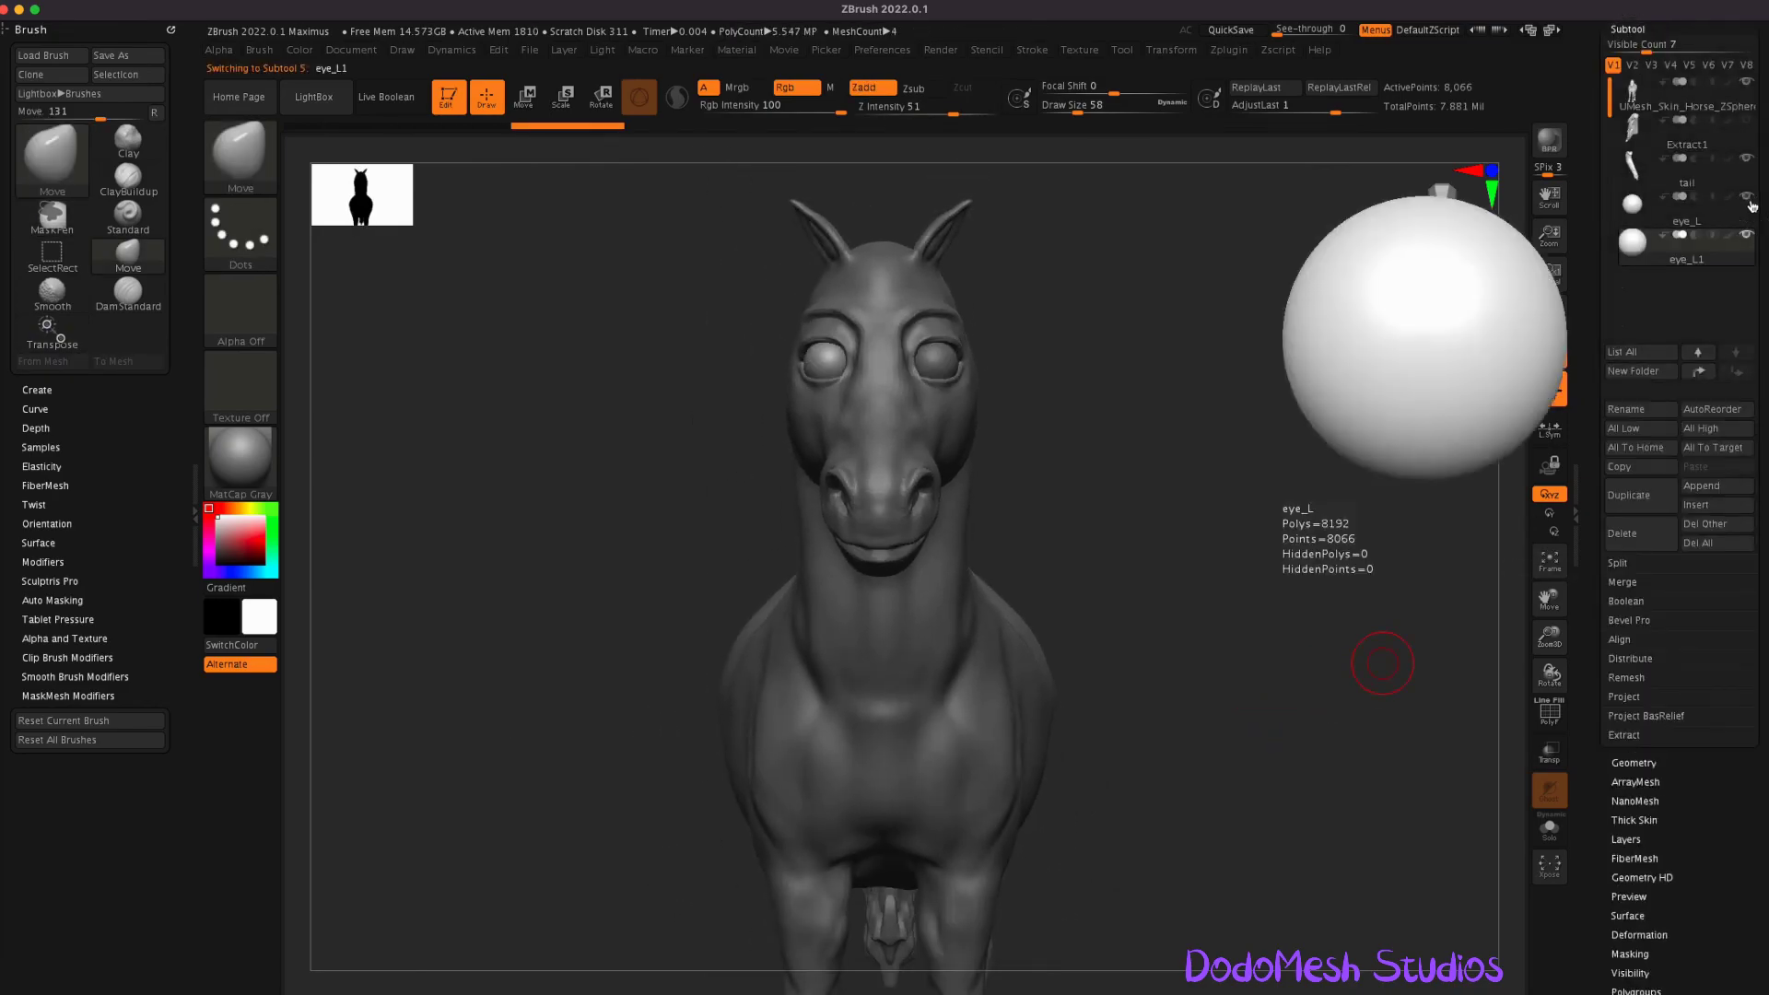
pyautogui.hotkey('ctrl', 's')
# - Save the project as Maximus.ZPR in Zbrush_projects, replacing the existing file
pyautogui.click(1158, 498)
pyautogui.click(928, 409)
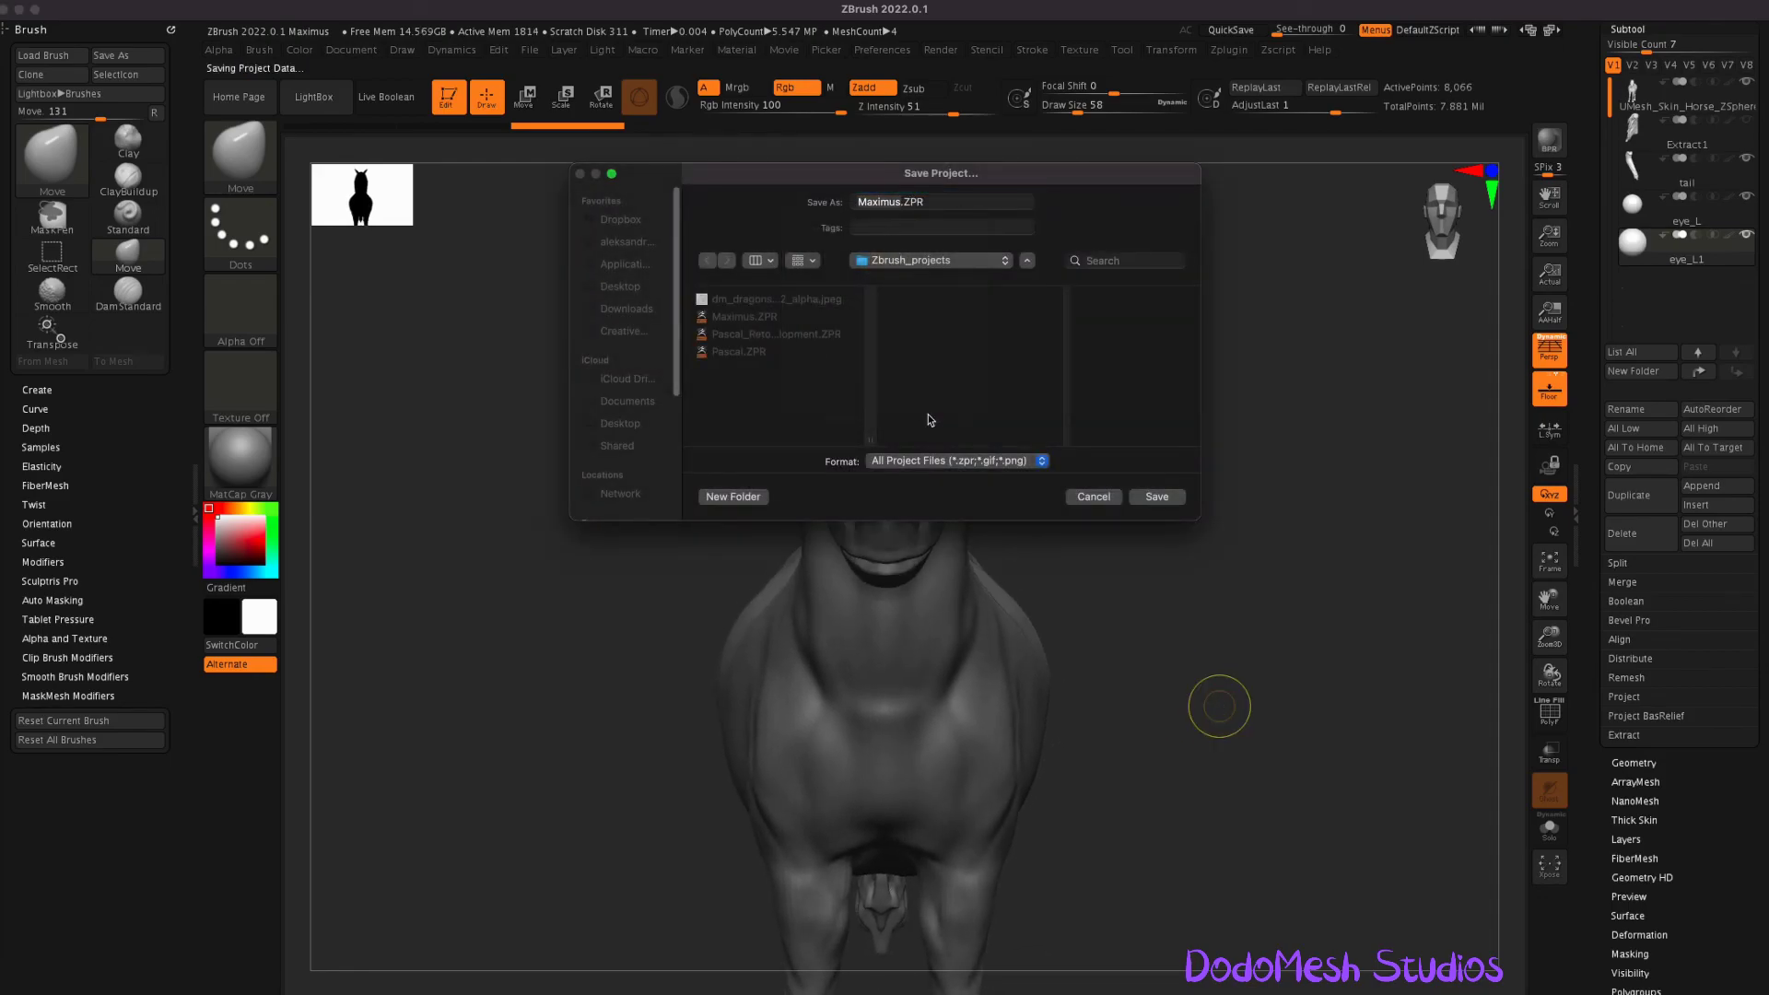